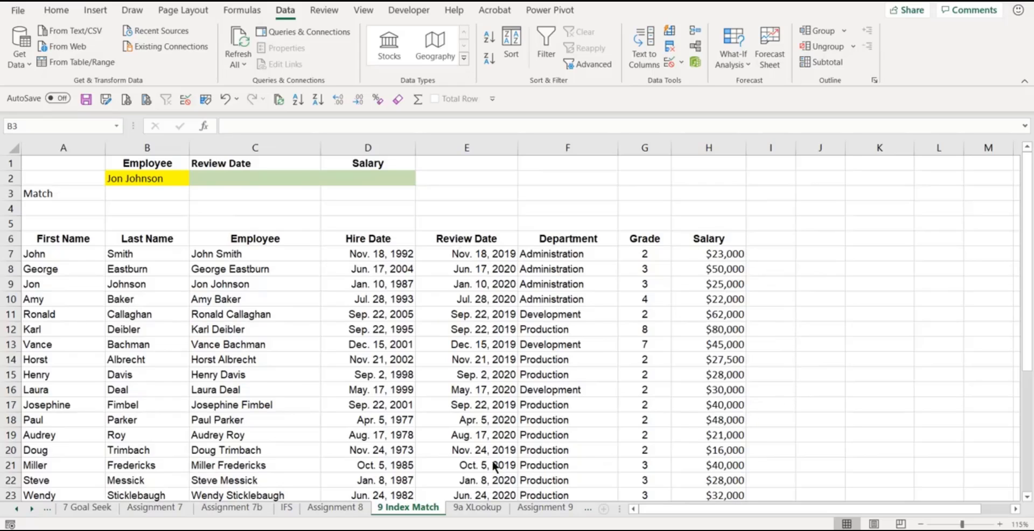
# - Choose the employee listed in row 12 for cell B2, and select the employee names in C7:C19
pyautogui.click(165, 178)
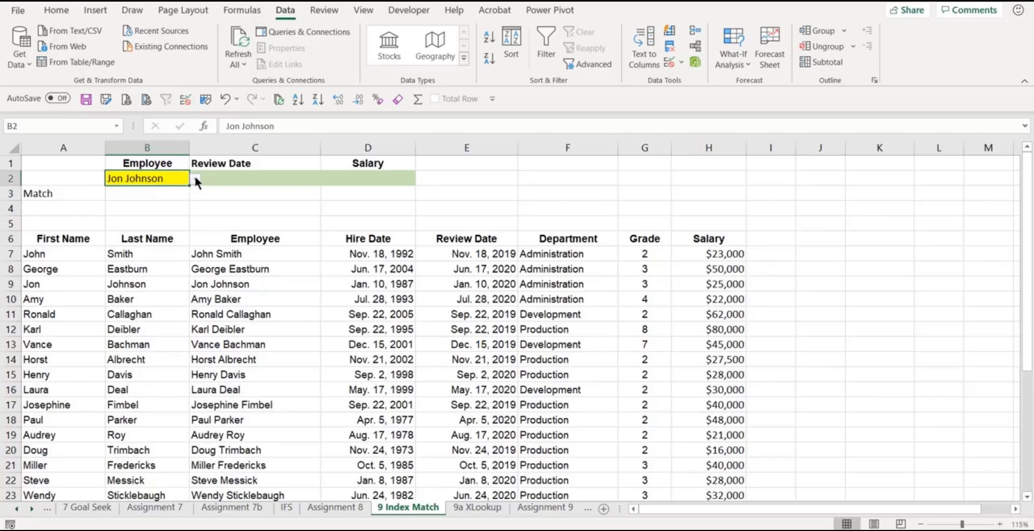
pyautogui.click(195, 178)
pyautogui.click(161, 224)
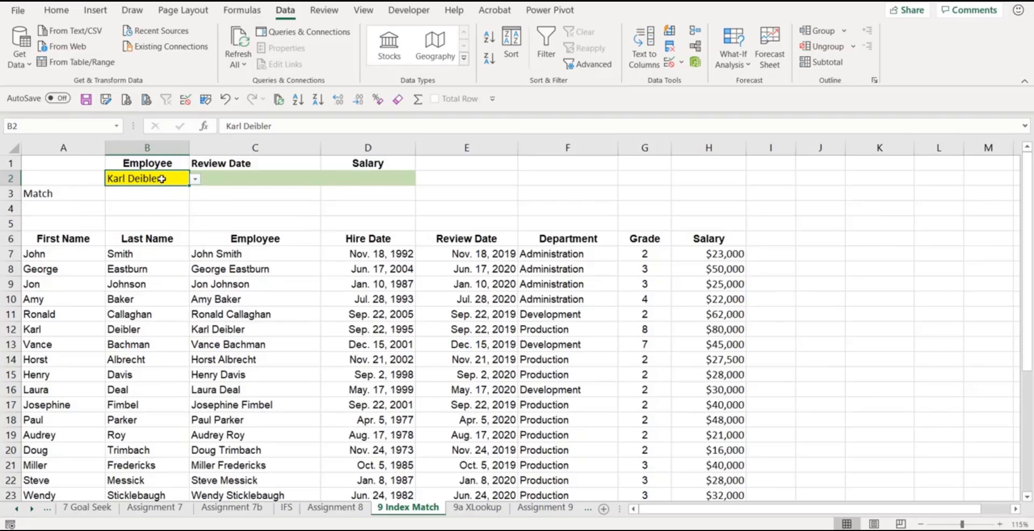
pyautogui.moveTo(244, 253); pyautogui.dragTo(239, 435)
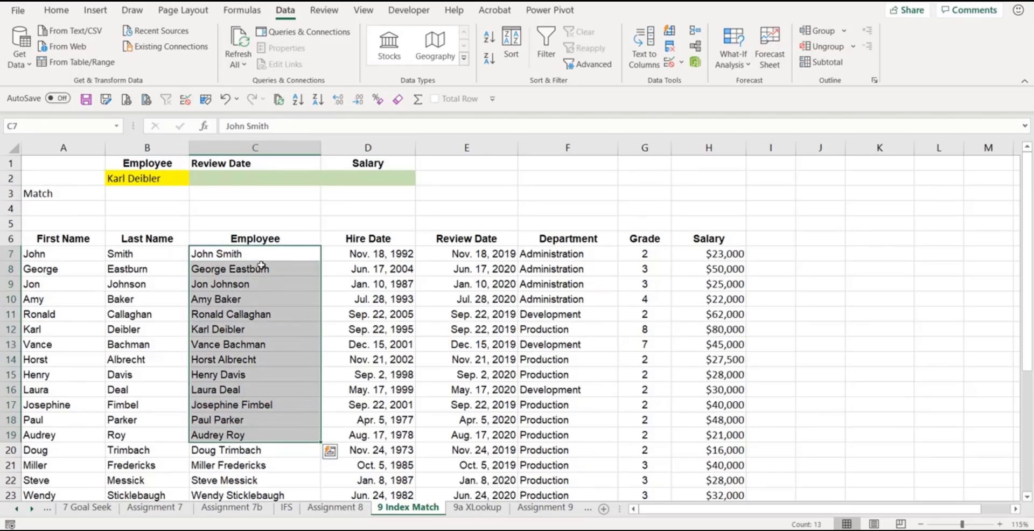
# - Switch the employee in cell B2 to the one listed in row 9
pyautogui.click(178, 181)
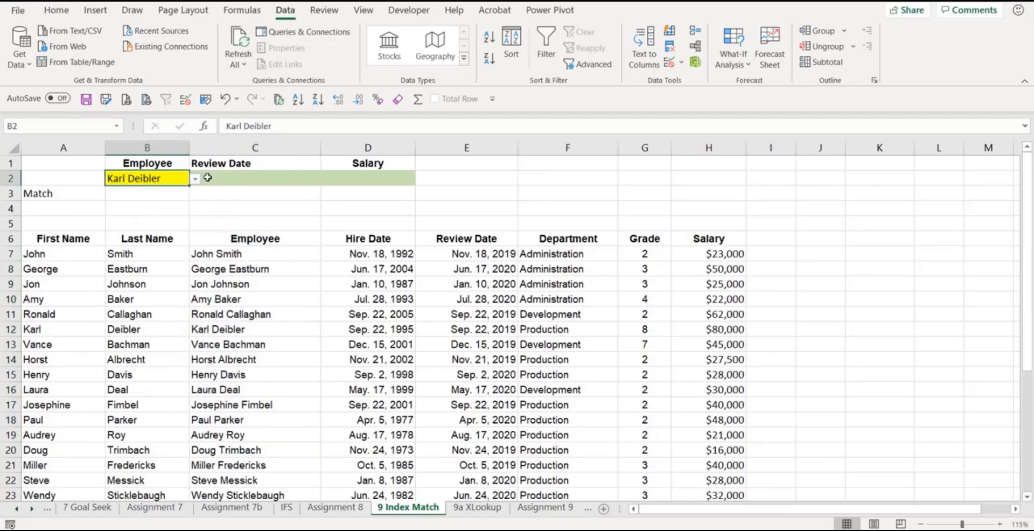
pyautogui.click(195, 178)
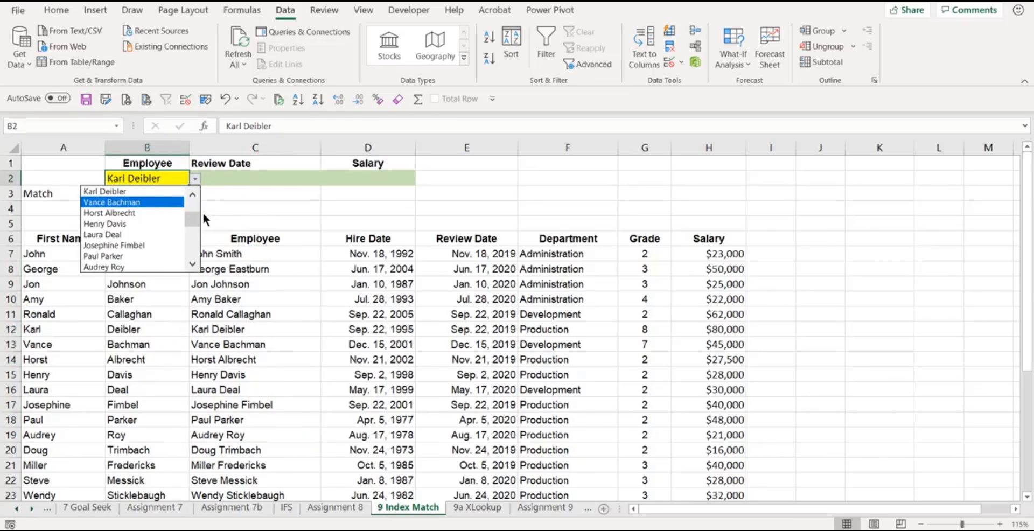
pyautogui.click(135, 212)
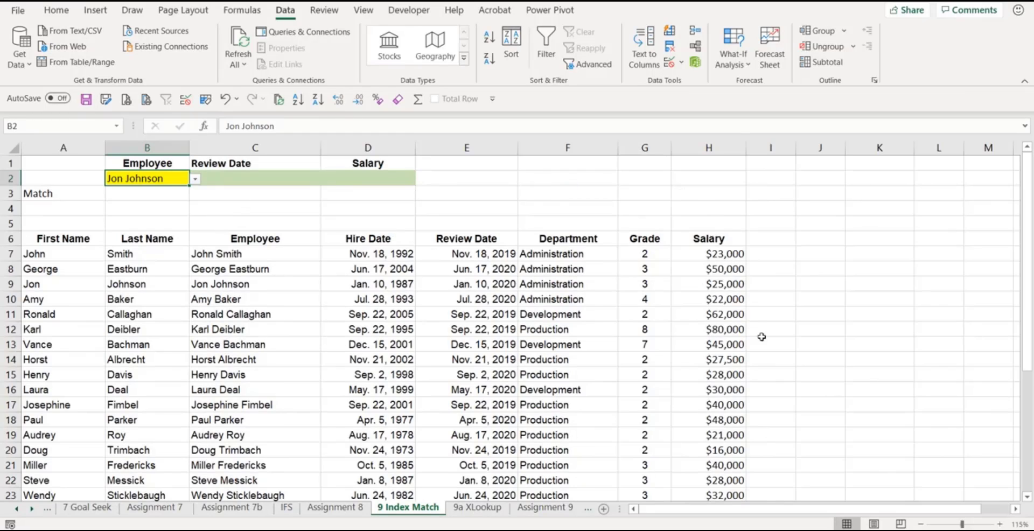
# - Enter =MATCH(B2,C7:C34,0) in cell B3 to find the chosen employee's position by exact match
pyautogui.click(146, 191)
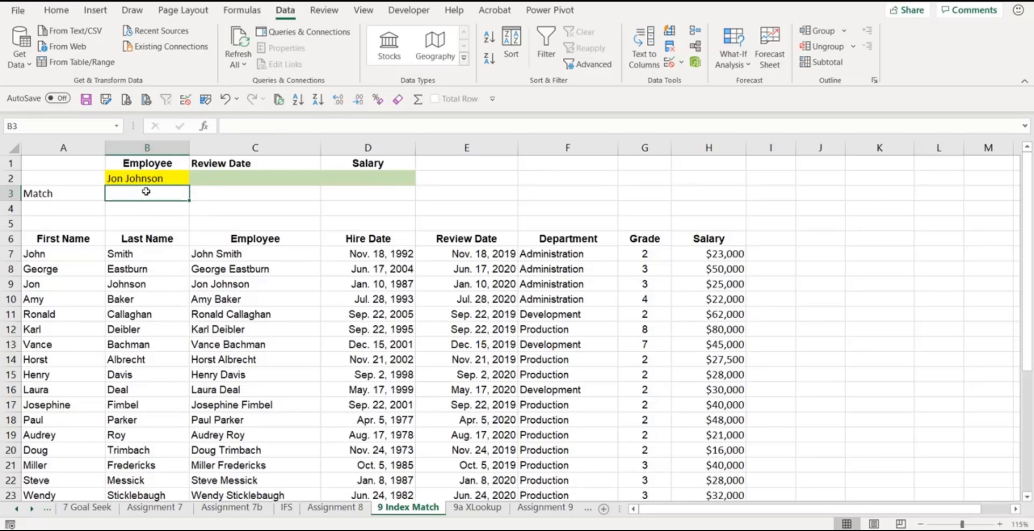
pyautogui.write('=mat')
pyautogui.press('Tab')
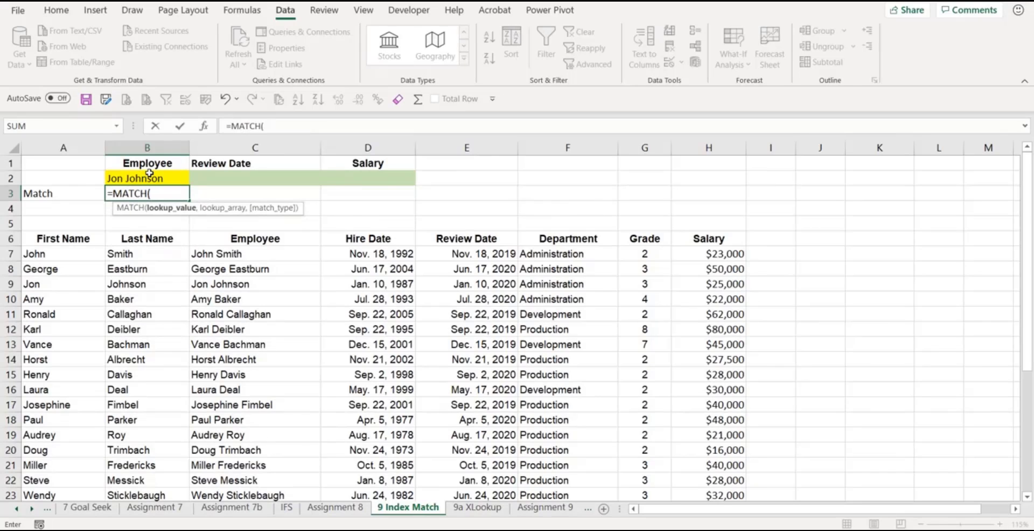
pyautogui.click(145, 178)
pyautogui.write(',')
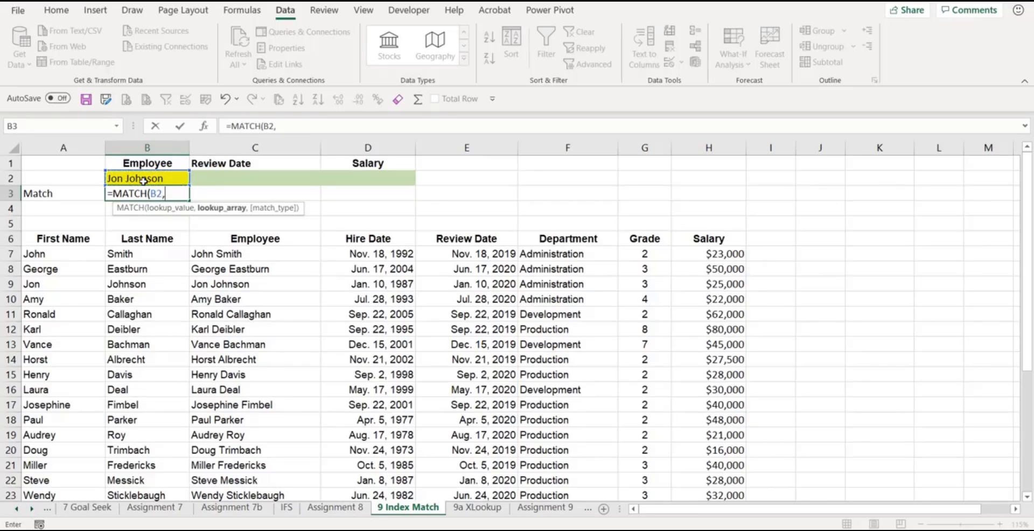
pyautogui.click(240, 255)
pyautogui.hotkey('ctrl', 'shift', 'Down')
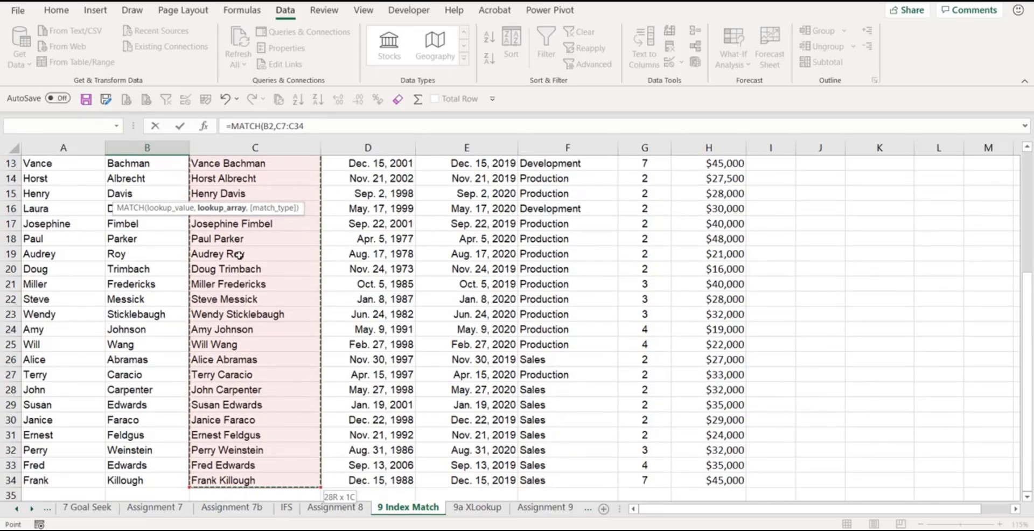
pyautogui.write(',')
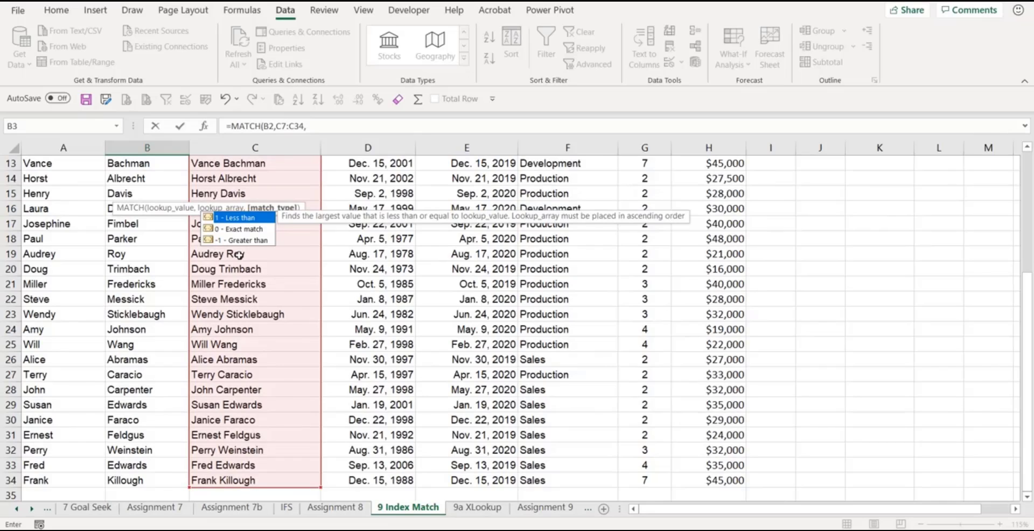
pyautogui.press('Down')
pyautogui.press('Tab')
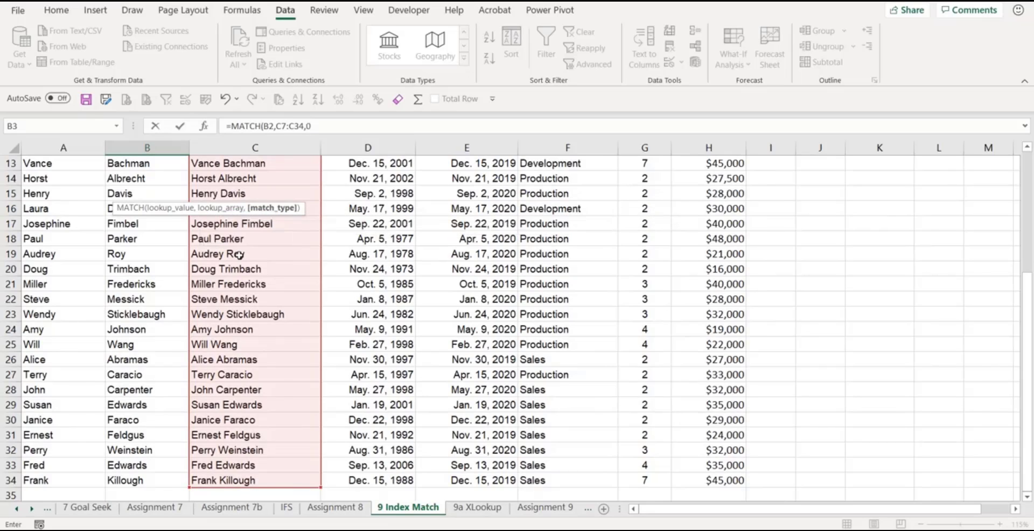
pyautogui.press('Return')
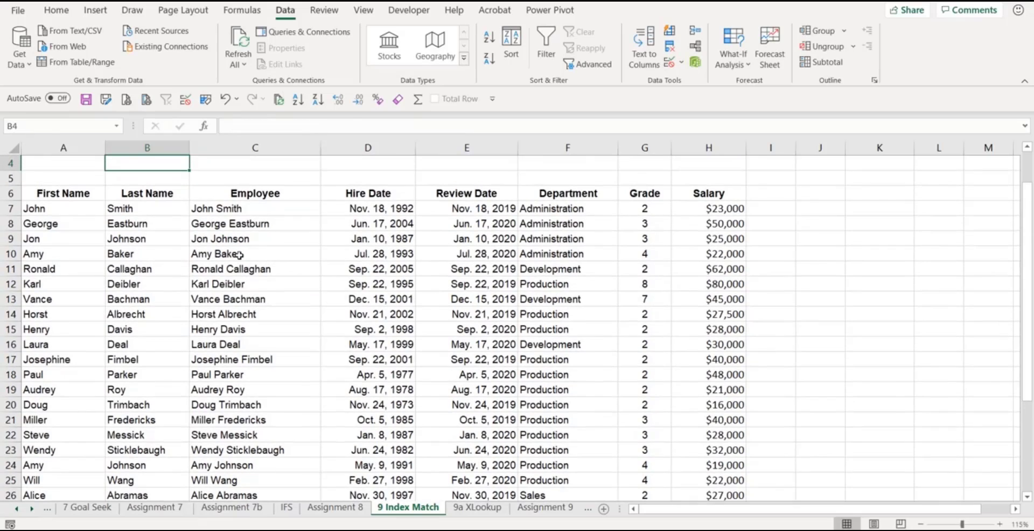
pyautogui.scroll(1, 240, 254)
pyautogui.click(161, 193)
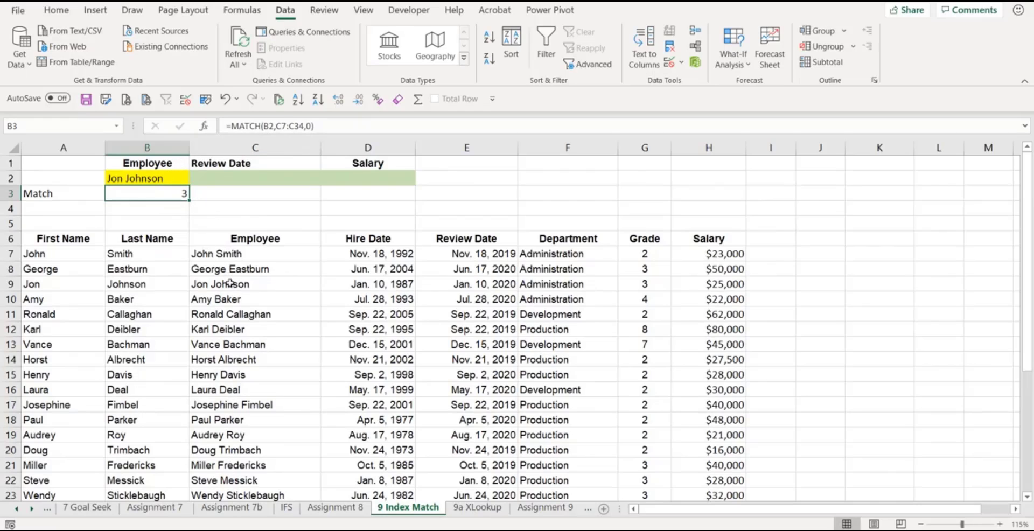
# - Test the MATCH formula by choosing the employee from row 12 in cell B2
pyautogui.click(186, 179)
pyautogui.click(194, 179)
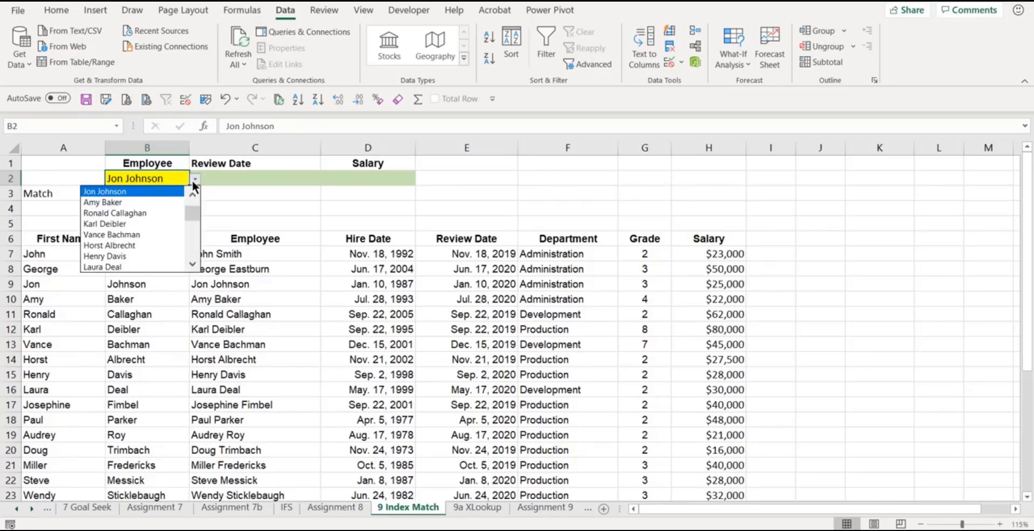
pyautogui.click(147, 221)
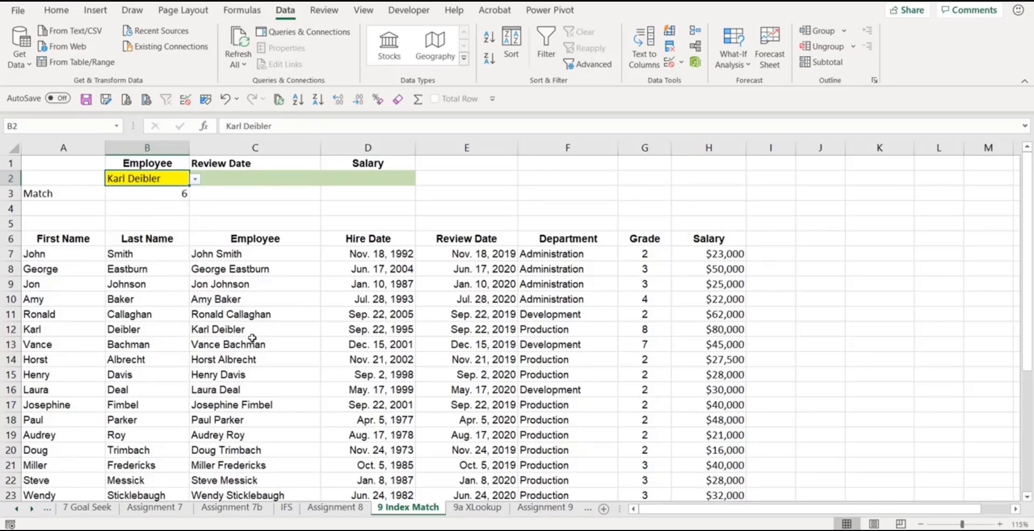
# - Enter =INDEX(A7:H34,B3,5) in cell C2 to return the chosen employee's review date
pyautogui.click(242, 178)
pyautogui.write('=')
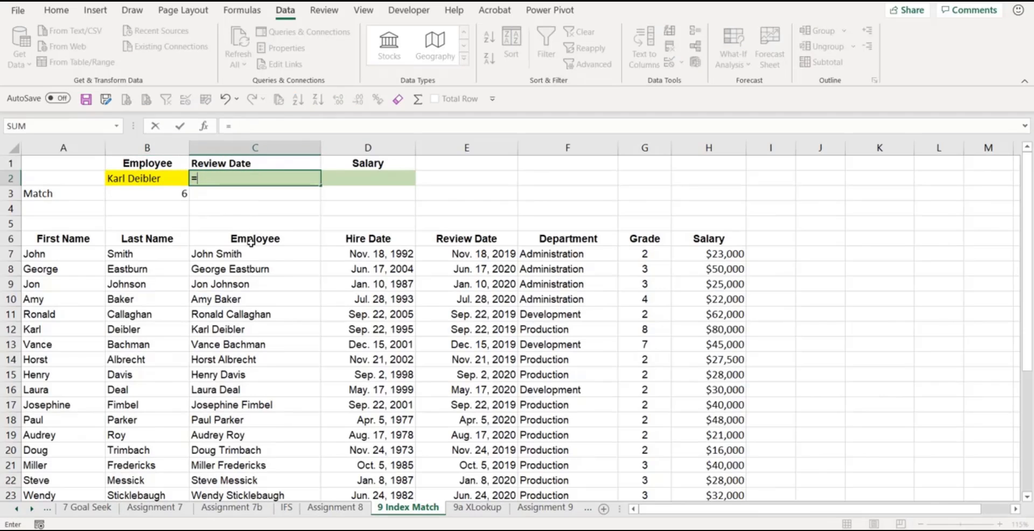
pyautogui.write('inde')
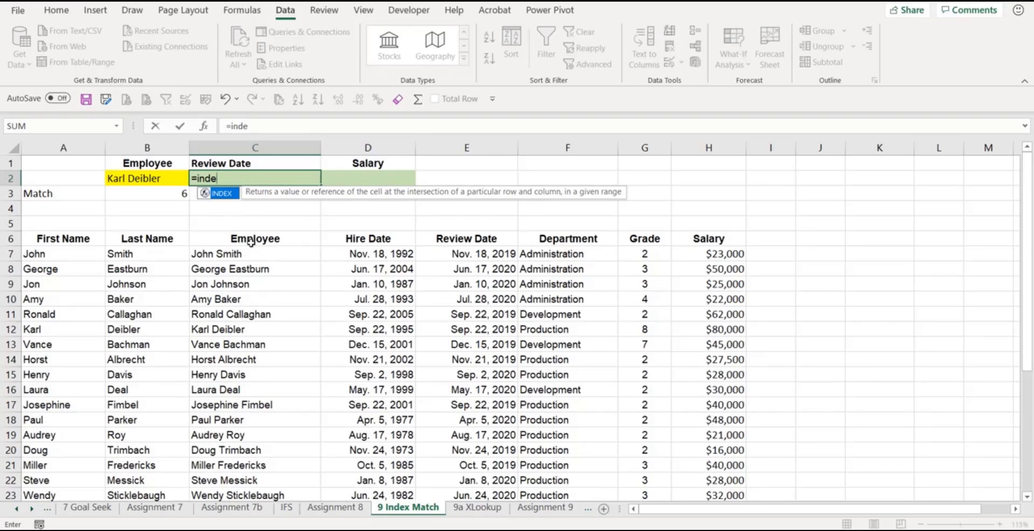
pyautogui.press('Tab')
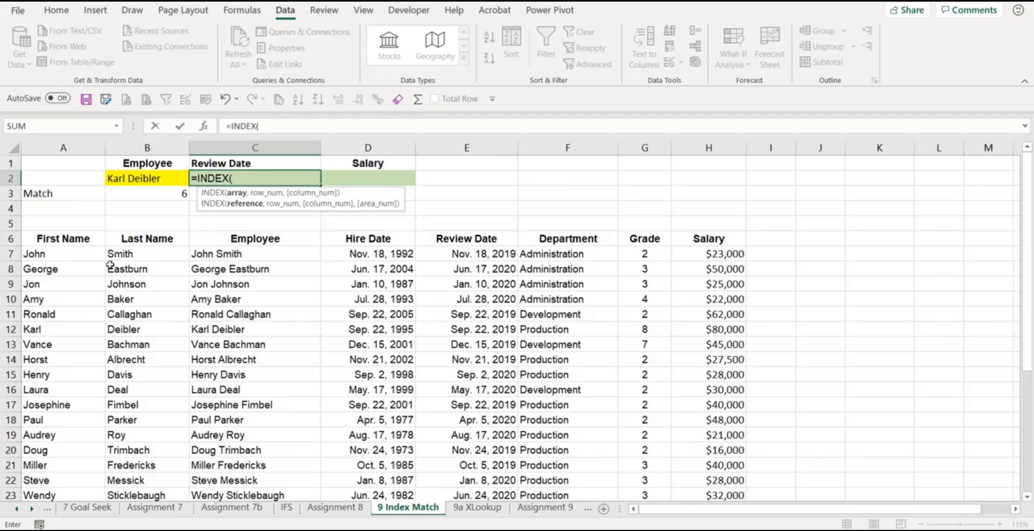
pyautogui.moveTo(70, 255); pyautogui.dragTo(686, 455)
pyautogui.scroll(5, 571, 318)
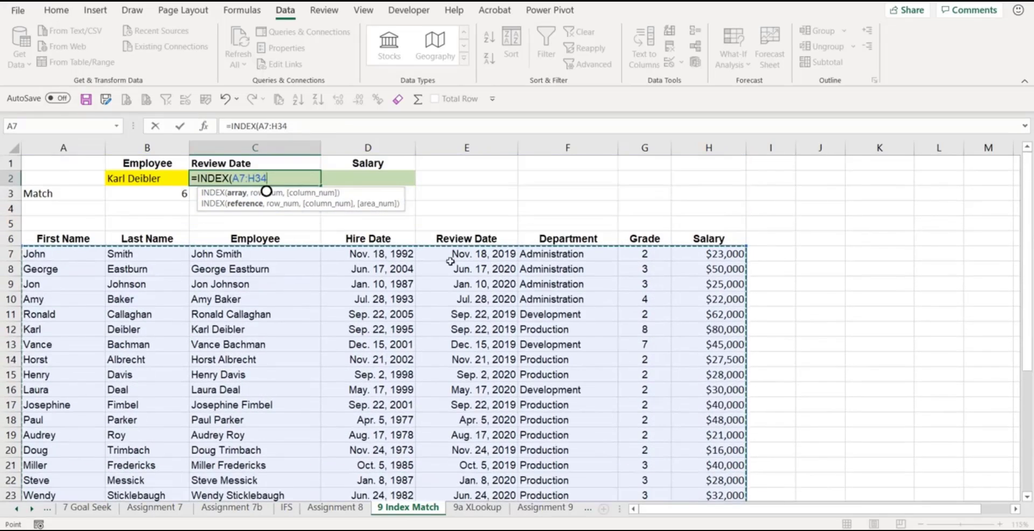
pyautogui.write(',')
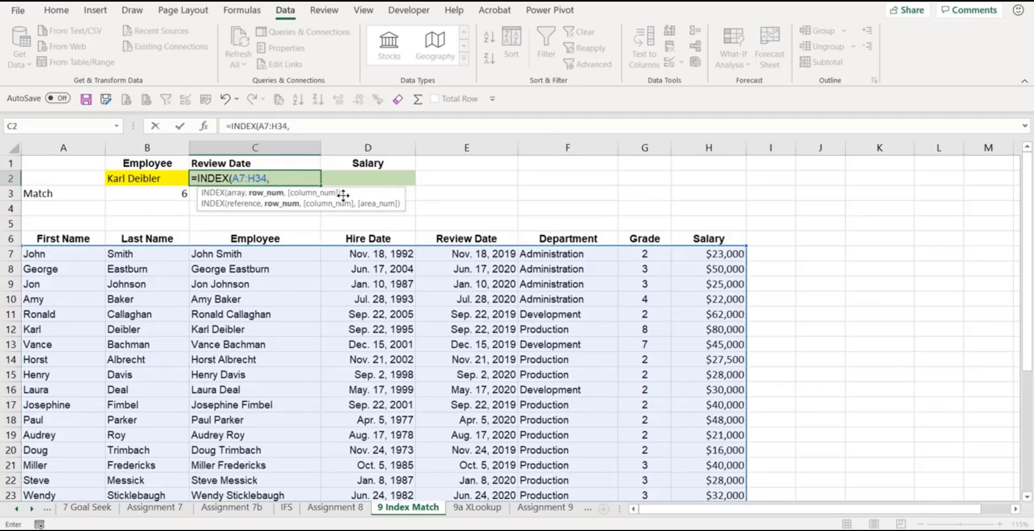
pyautogui.click(168, 192)
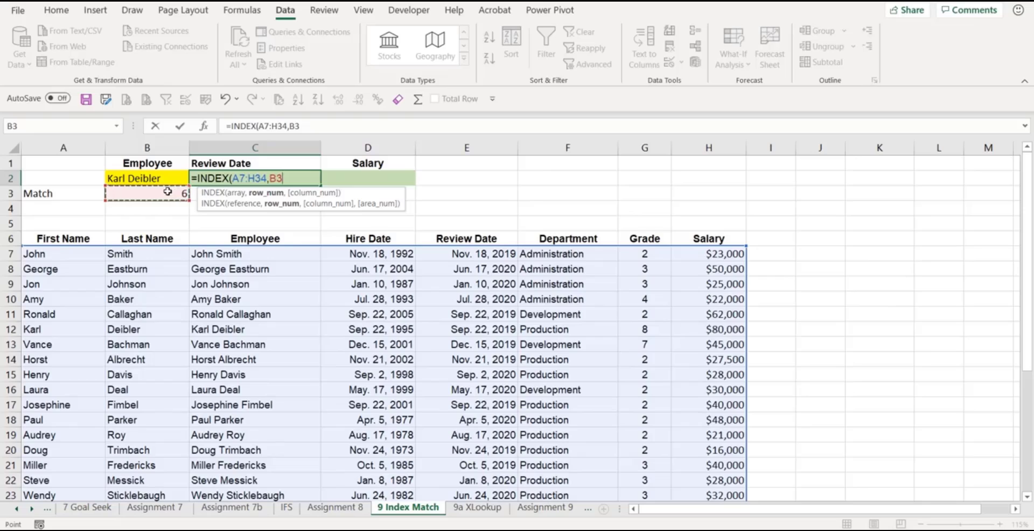
pyautogui.write(',')
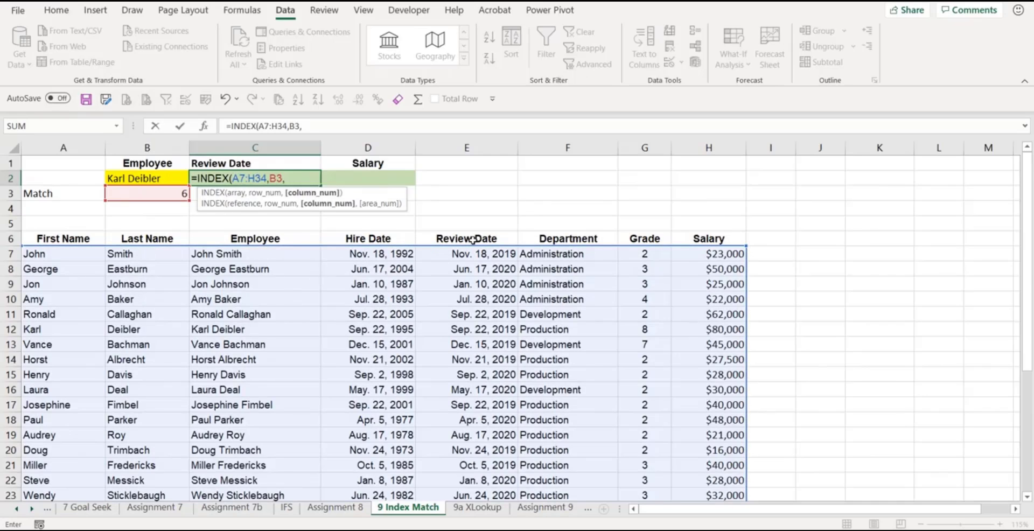
pyautogui.write('5)')
pyautogui.press('Return')
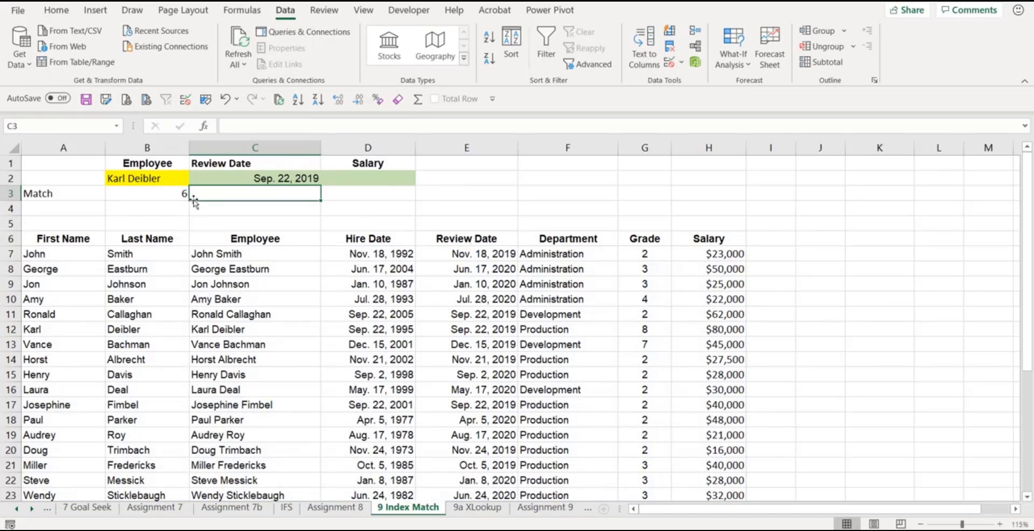
# - Change the employee in cell B2 to the one listed in row 15 to test the review date lookup
pyautogui.click(167, 178)
pyautogui.click(196, 177)
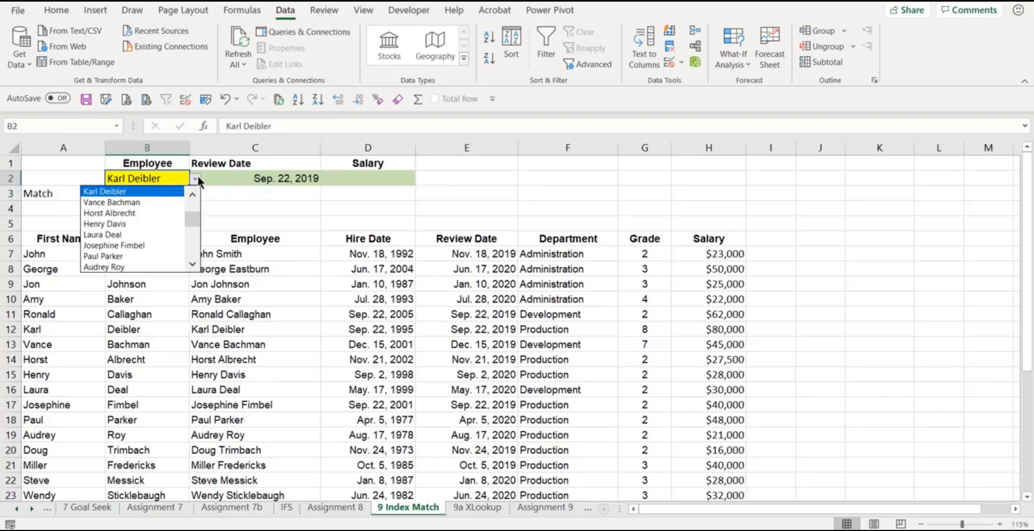
pyautogui.click(134, 223)
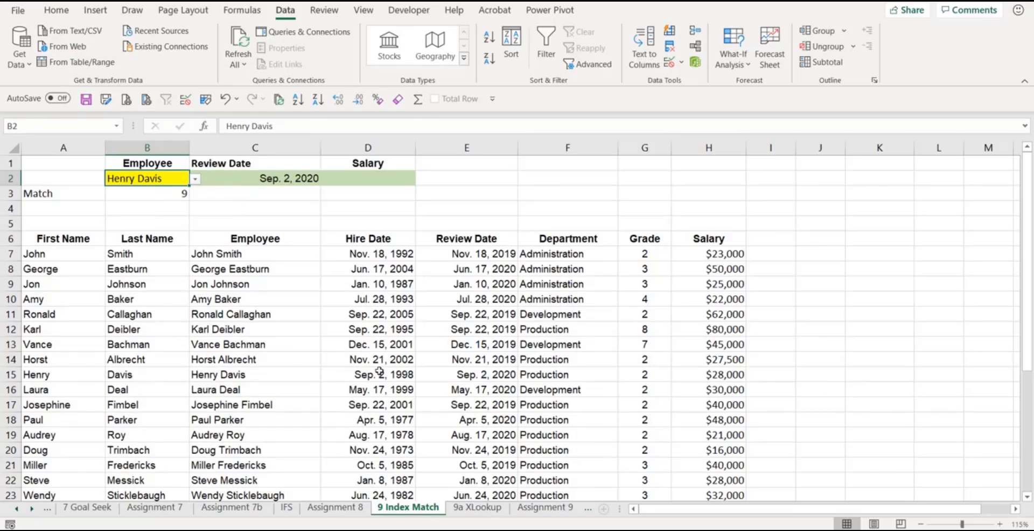
pyautogui.click(362, 178)
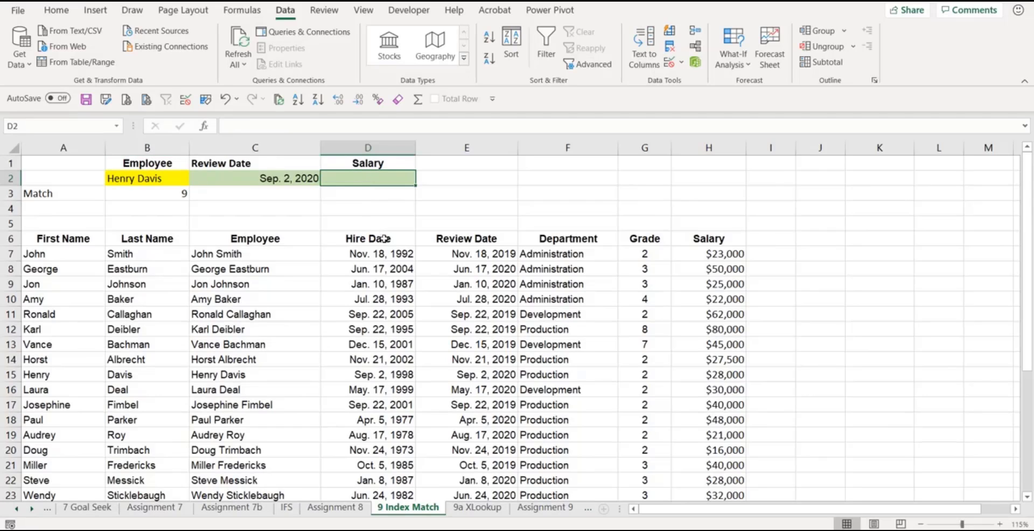
pyautogui.write('=in')
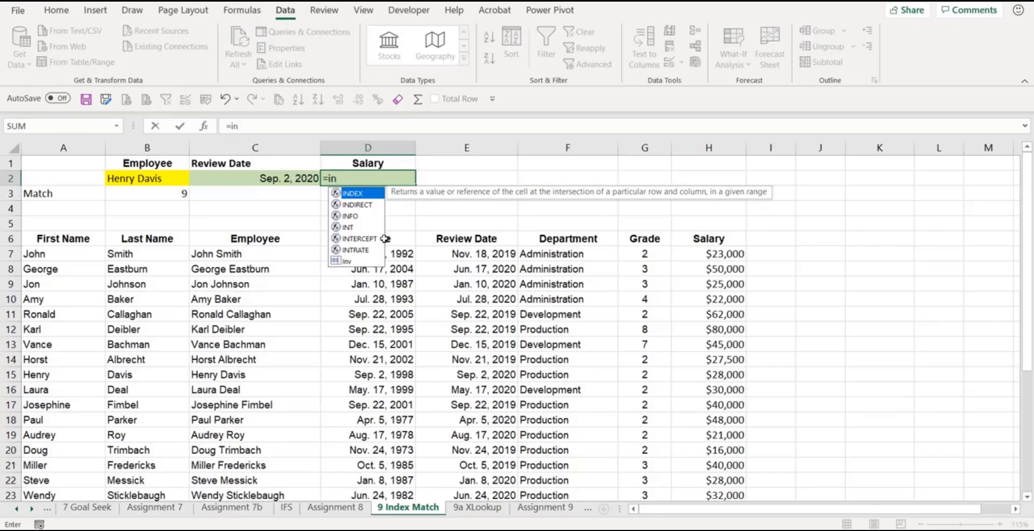
pyautogui.press('Tab')
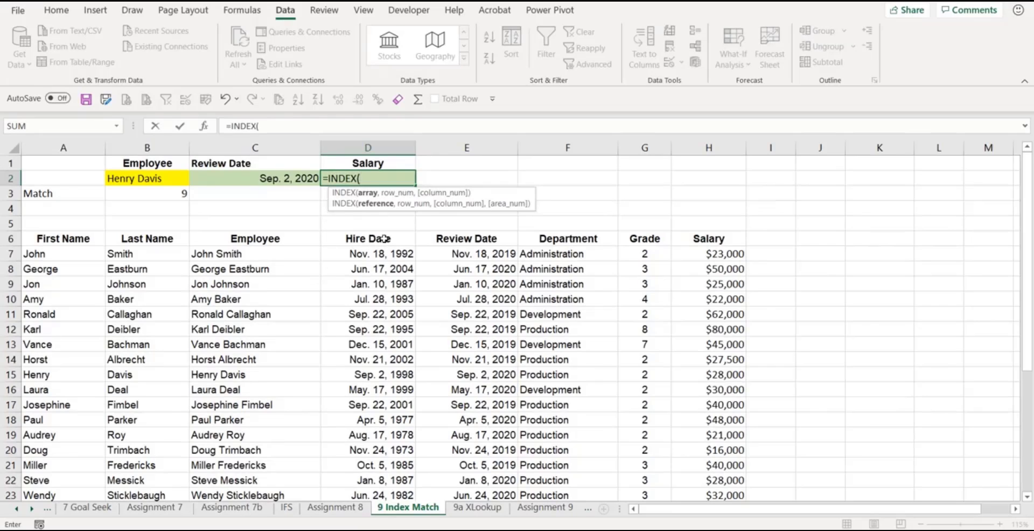
pyautogui.moveTo(52, 255); pyautogui.dragTo(682, 458)
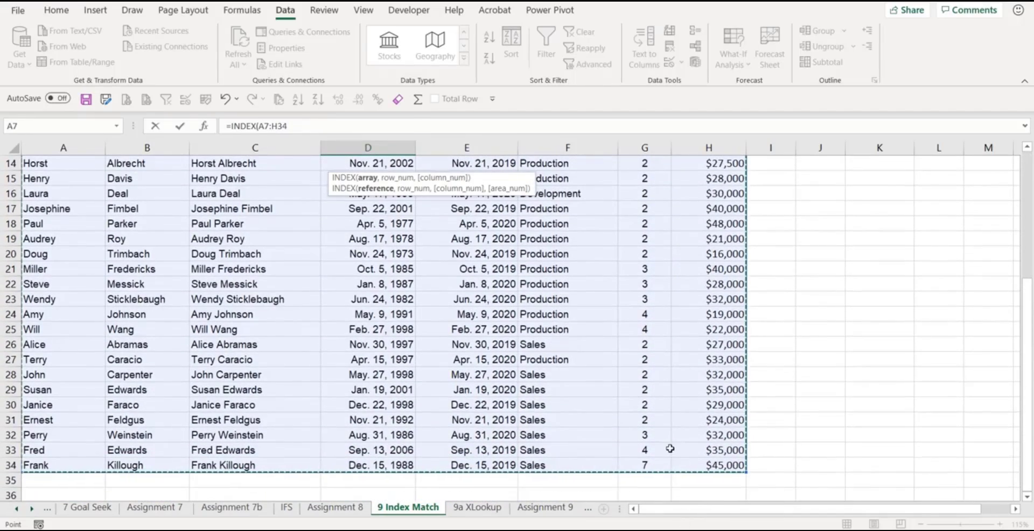
pyautogui.scroll(4, 396, 186)
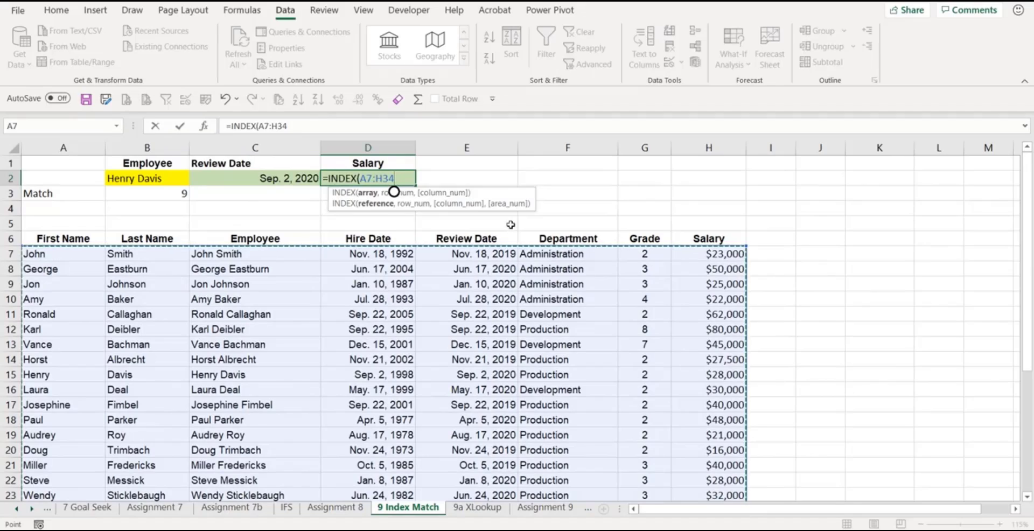
pyautogui.write(',')
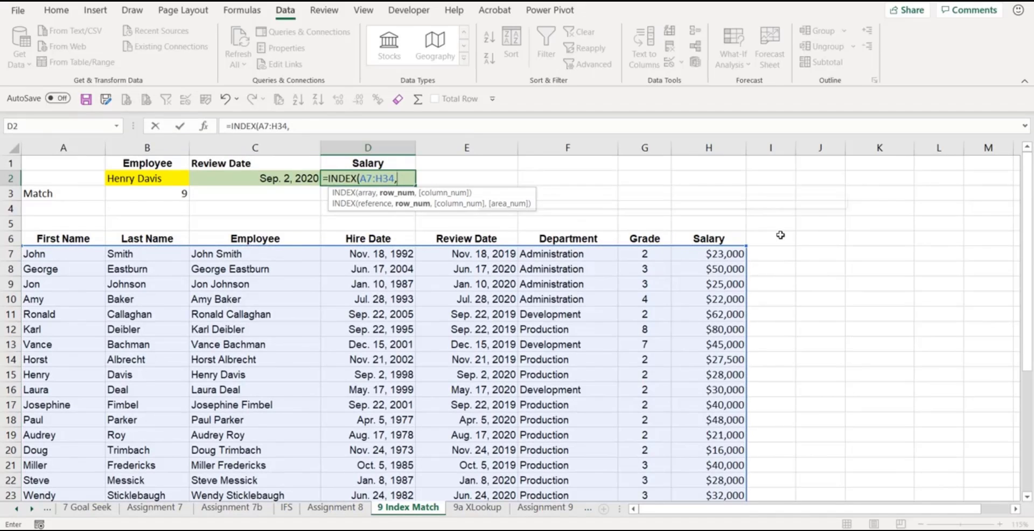
pyautogui.write('match')
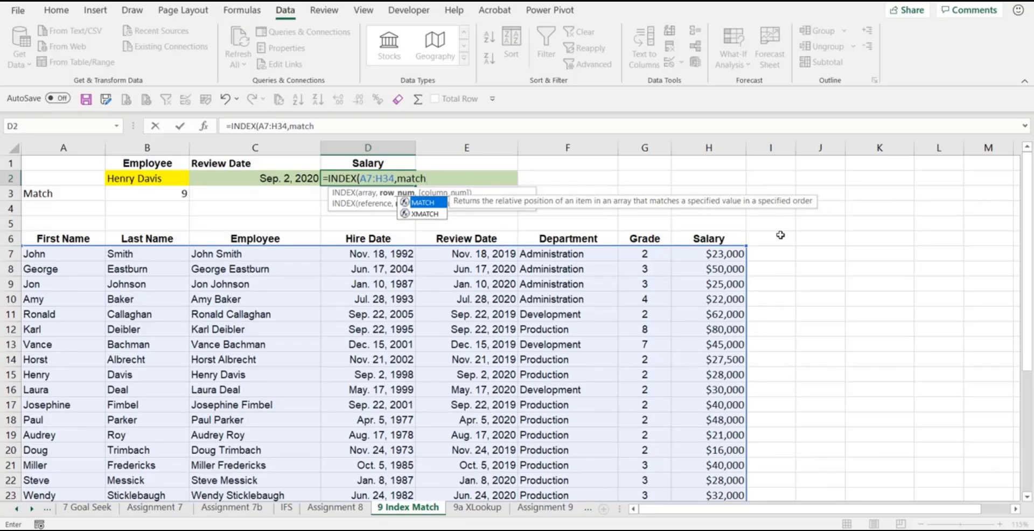
pyautogui.press('Tab')
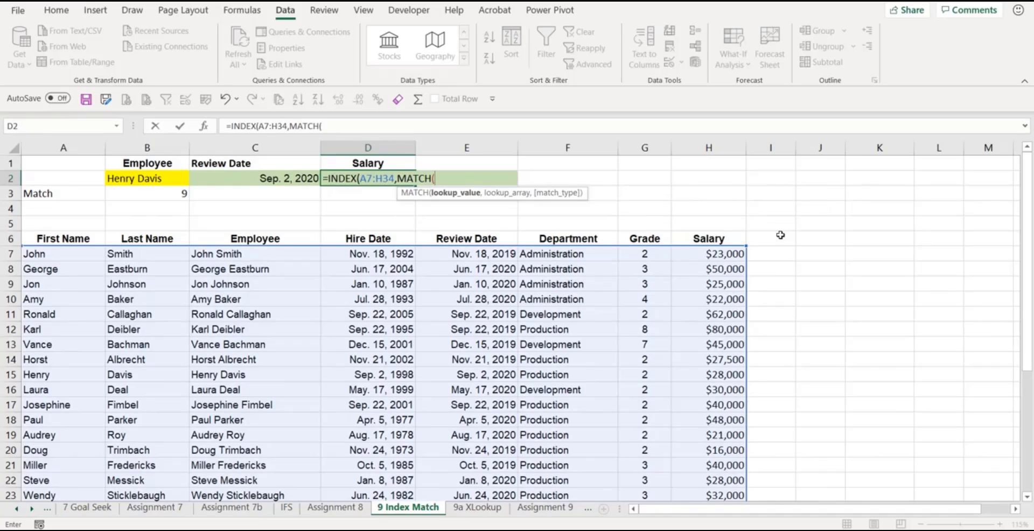
pyautogui.click(156, 181)
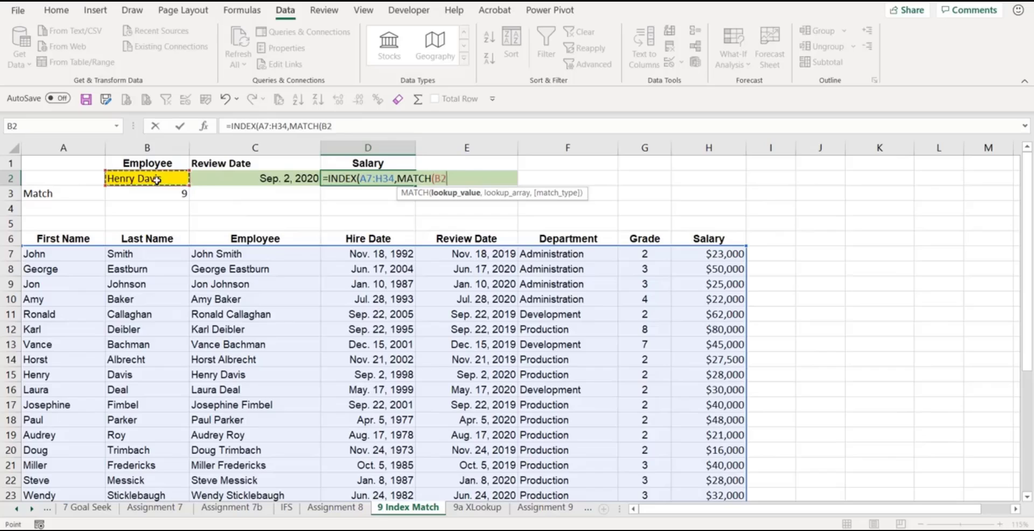
pyautogui.write(',')
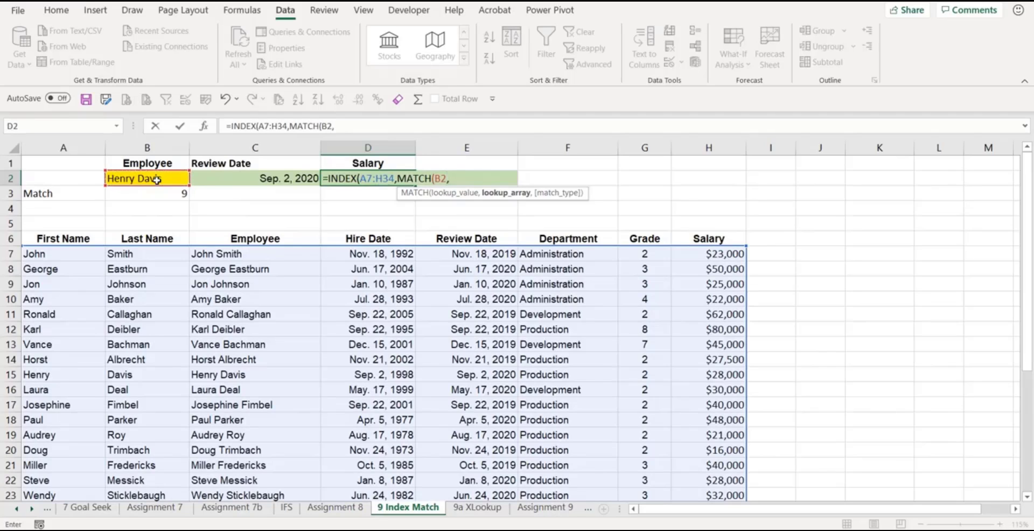
pyautogui.click(251, 254)
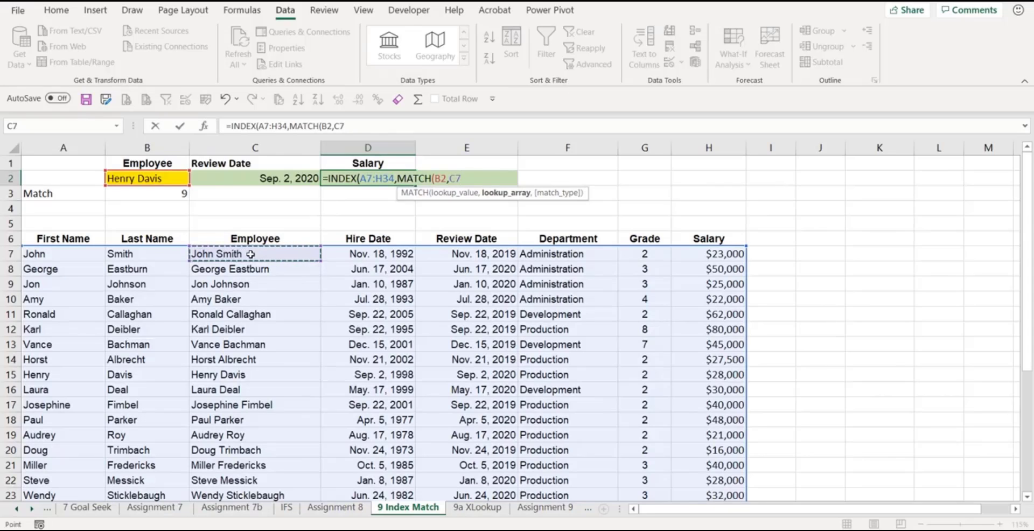
pyautogui.hotkey('ctrl', 'shift', 'Down')
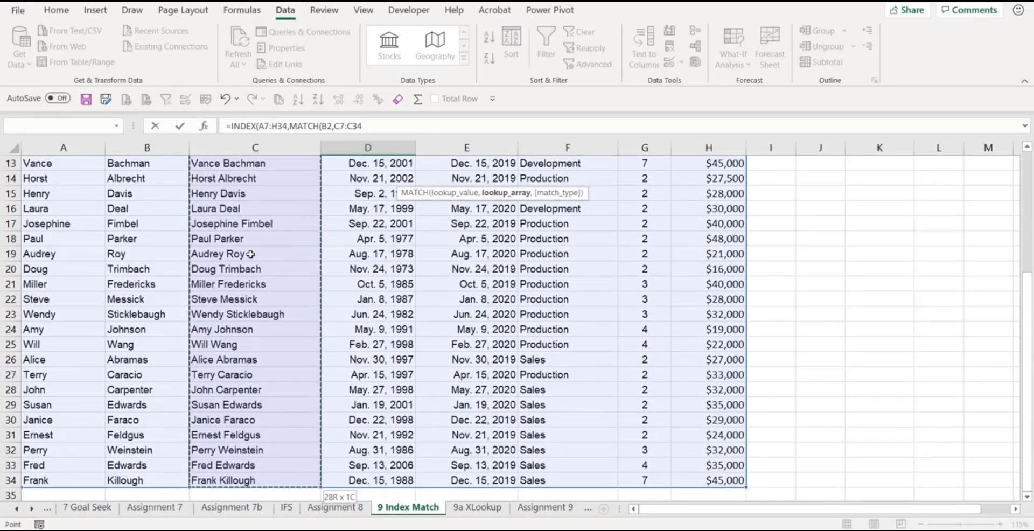
pyautogui.click(373, 125)
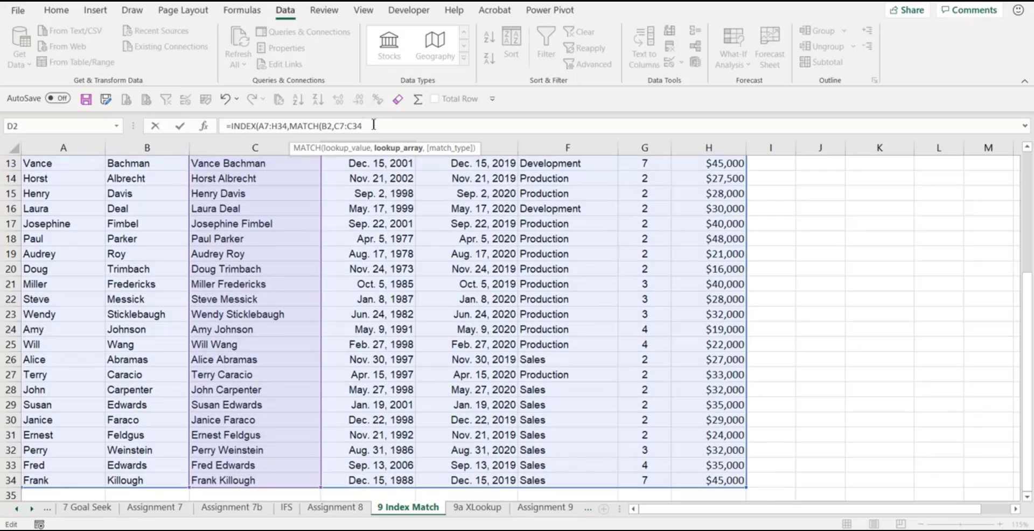
pyautogui.write(',')
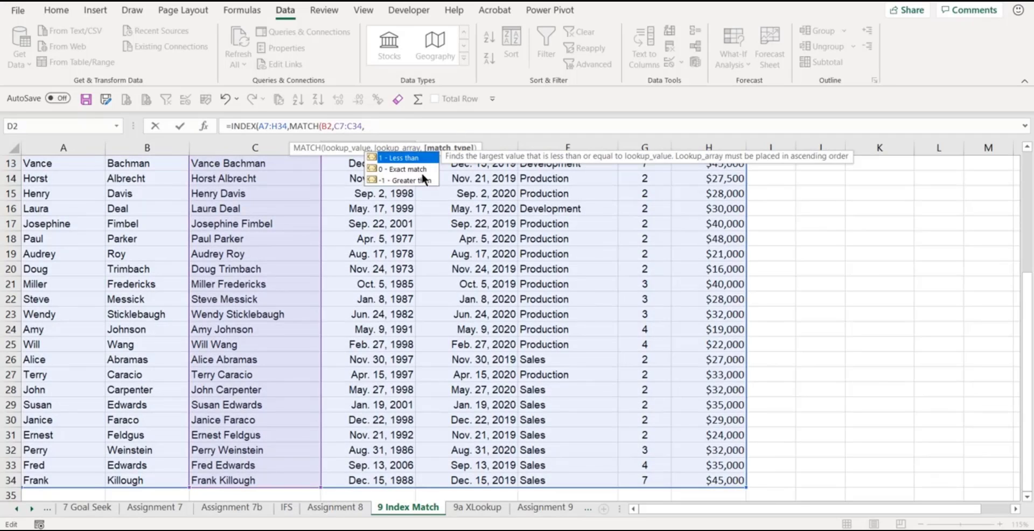
pyautogui.click(422, 173)
pyautogui.doubleClick(421, 170)
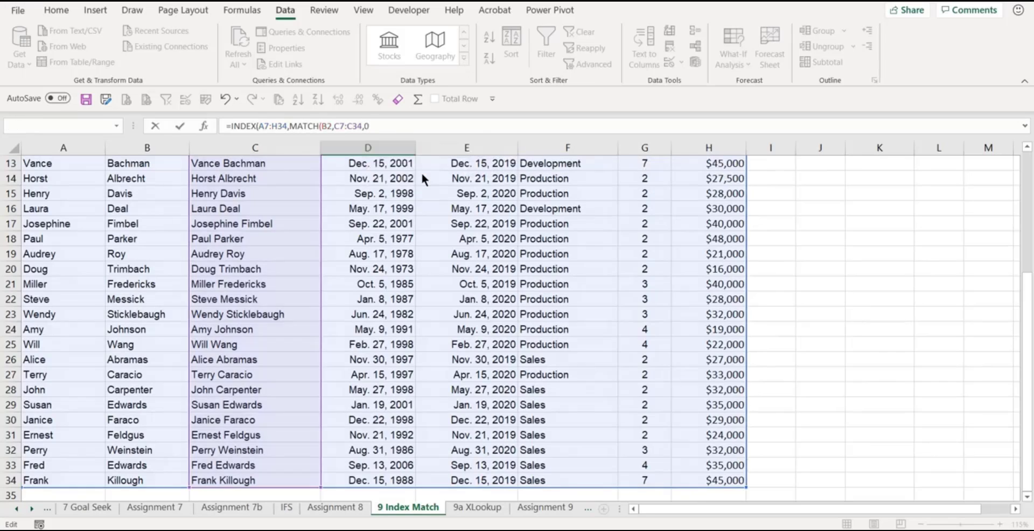
pyautogui.press('Return')
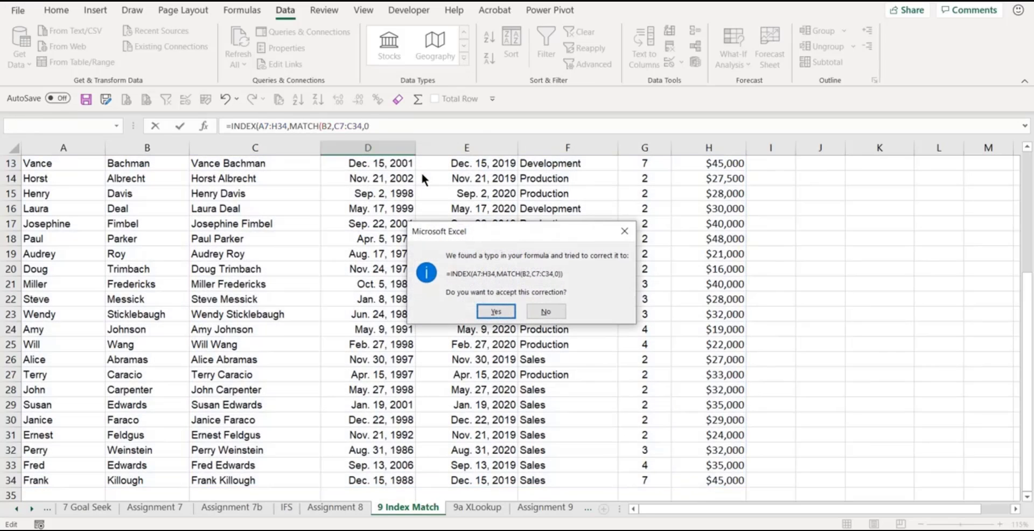
pyautogui.click(534, 310)
pyautogui.click(520, 299)
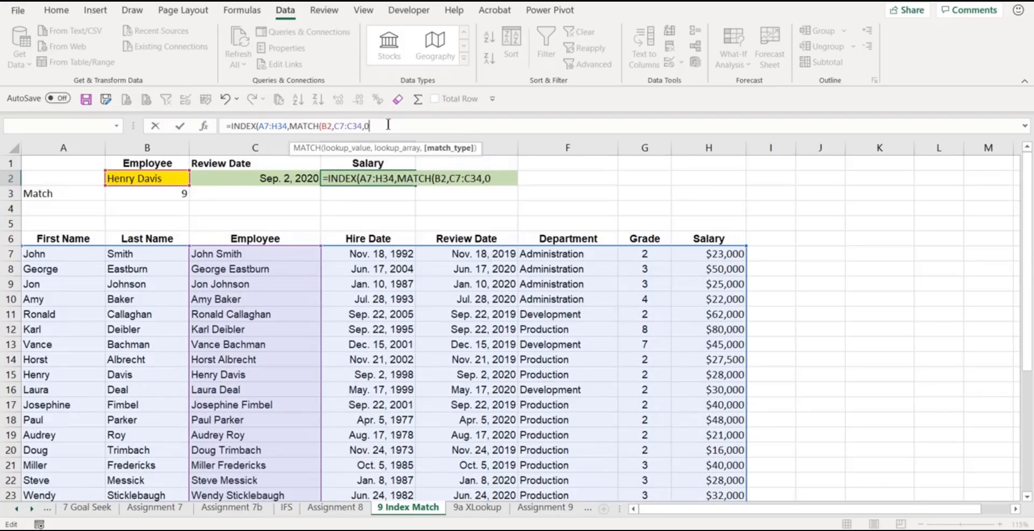
pyautogui.write(')')
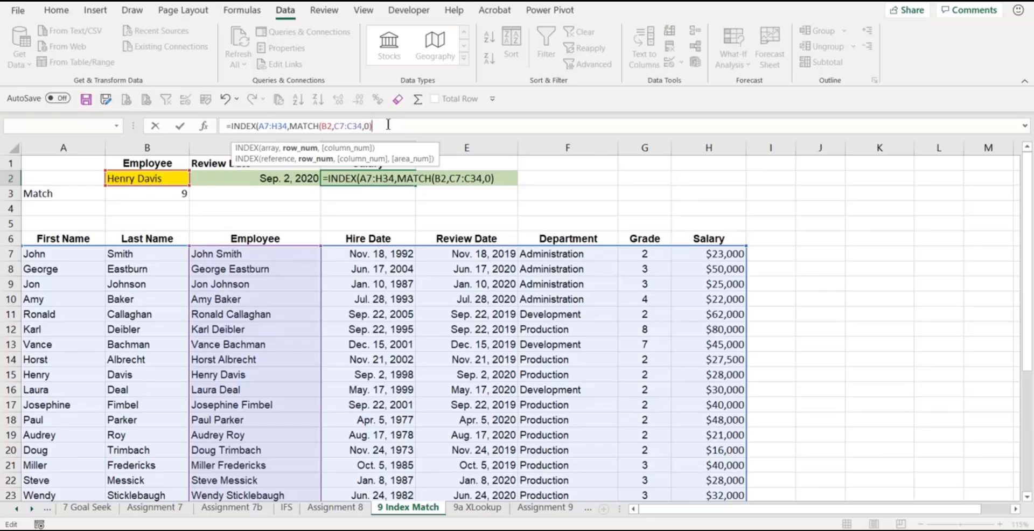
pyautogui.write(',')
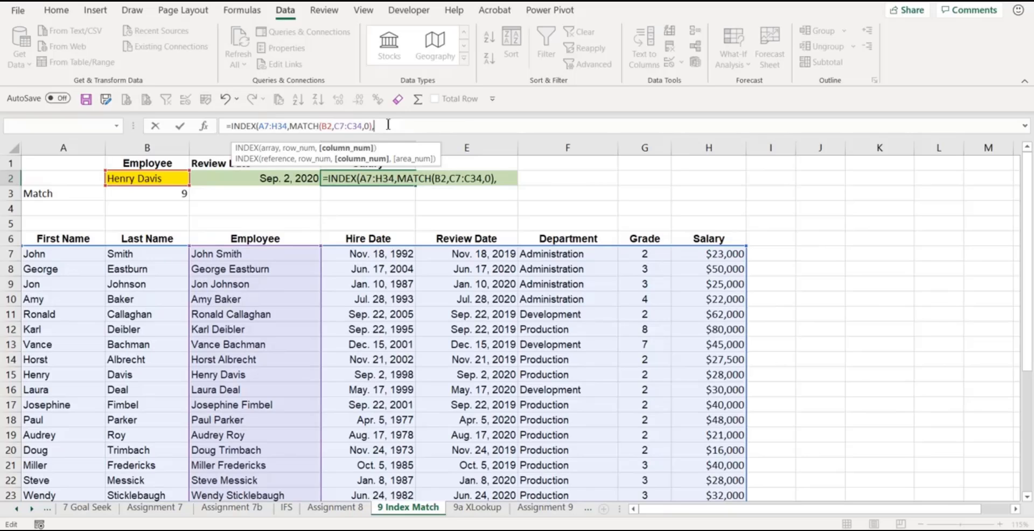
pyautogui.moveTo(402, 155); pyautogui.dragTo(424, 215)
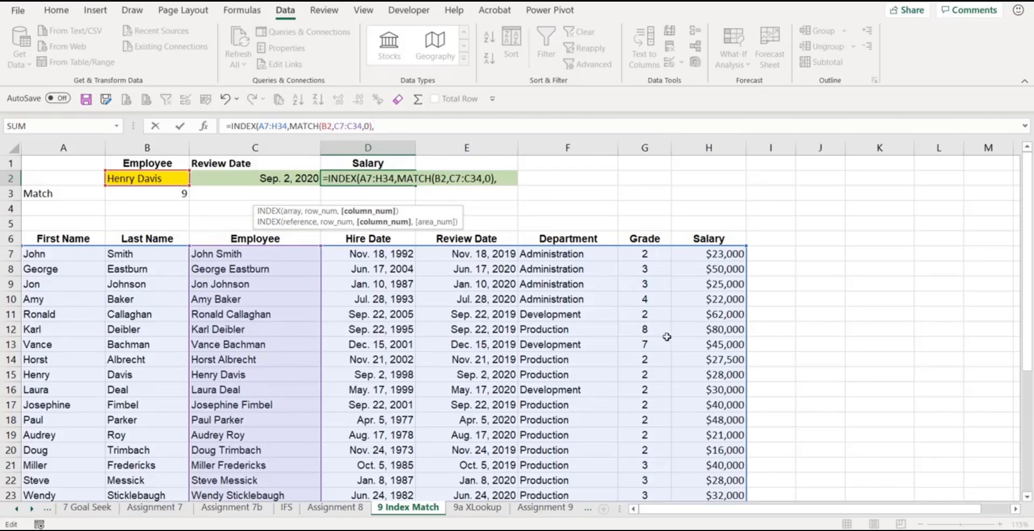
pyautogui.write('8)')
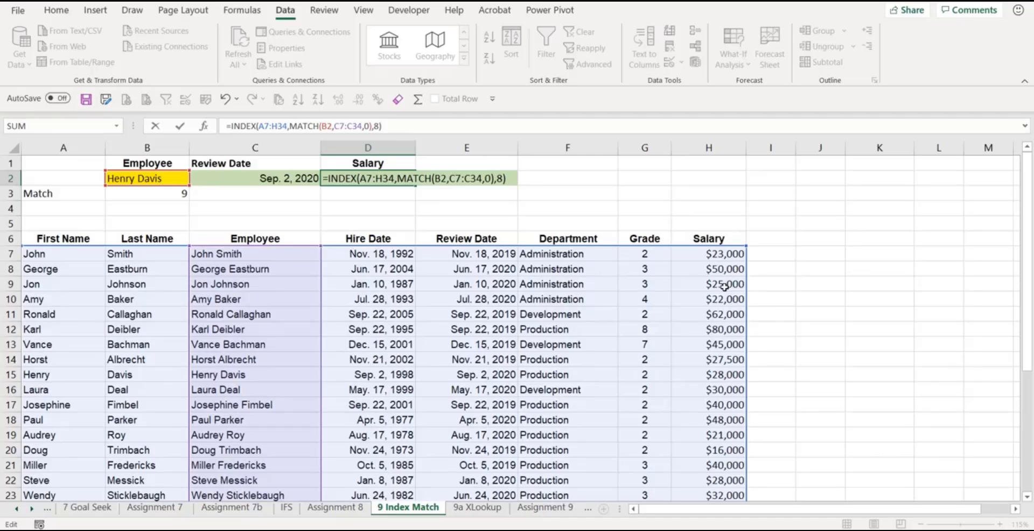
pyautogui.press('Escape')
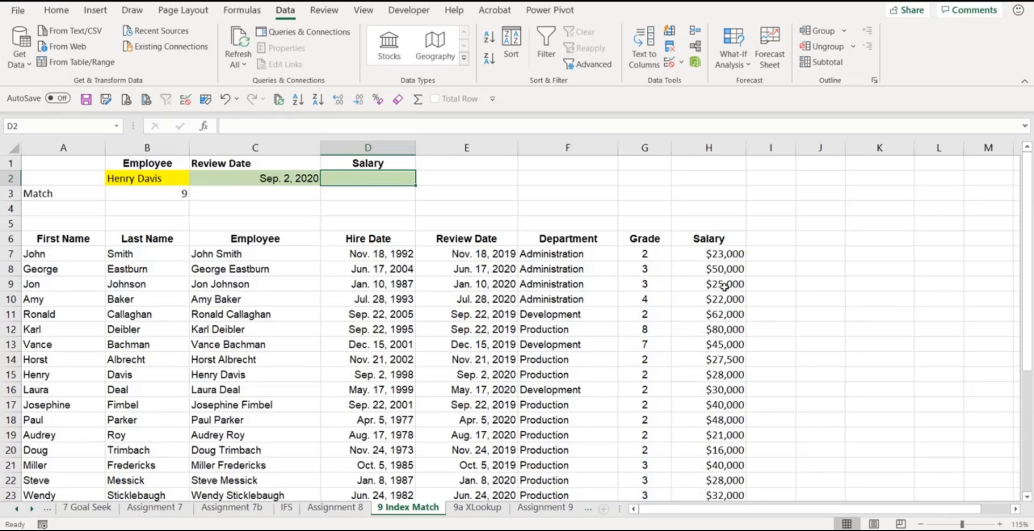
pyautogui.press('Down')
pyautogui.press('Up')
# - Start an INDEX formula in cell D2 with the employee table A7:H34 as its array
pyautogui.write('=in')
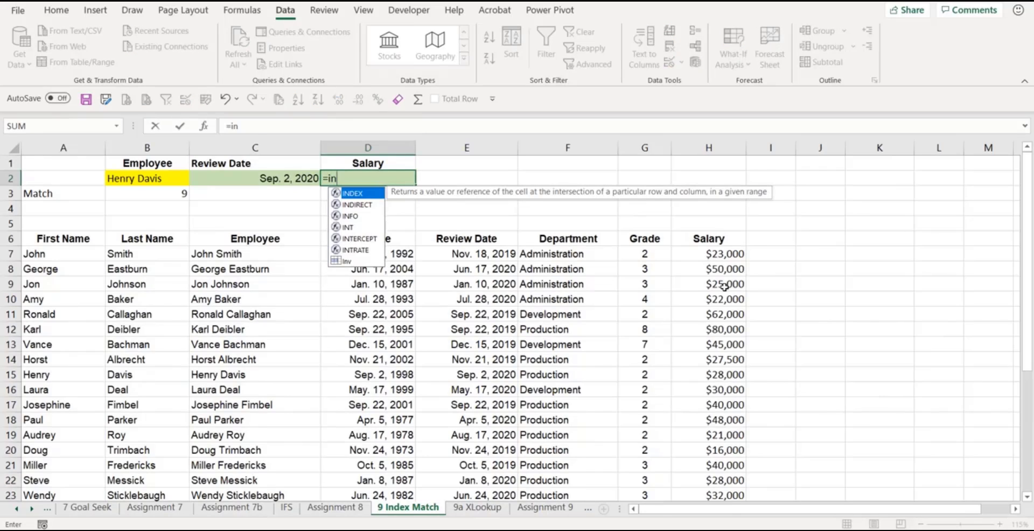
pyautogui.press('Tab')
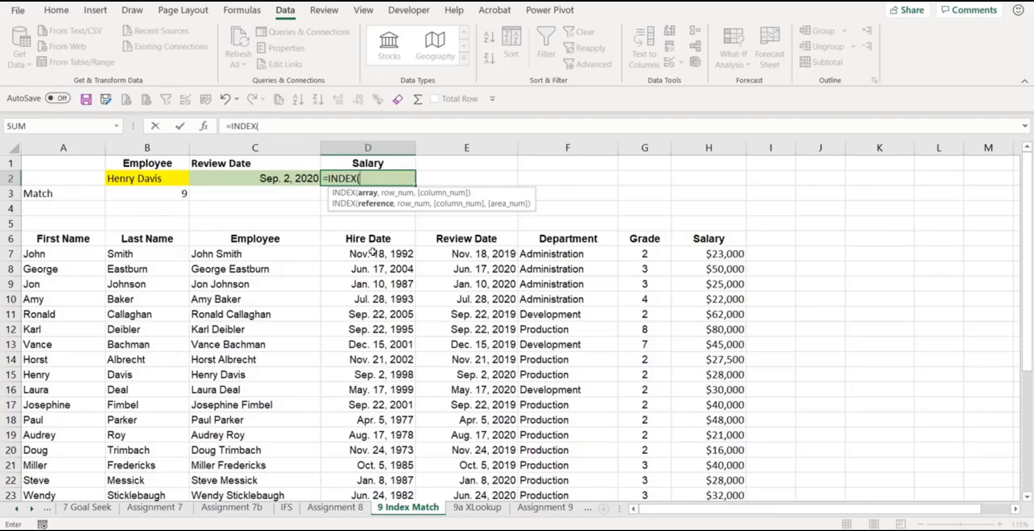
pyautogui.click(67, 253)
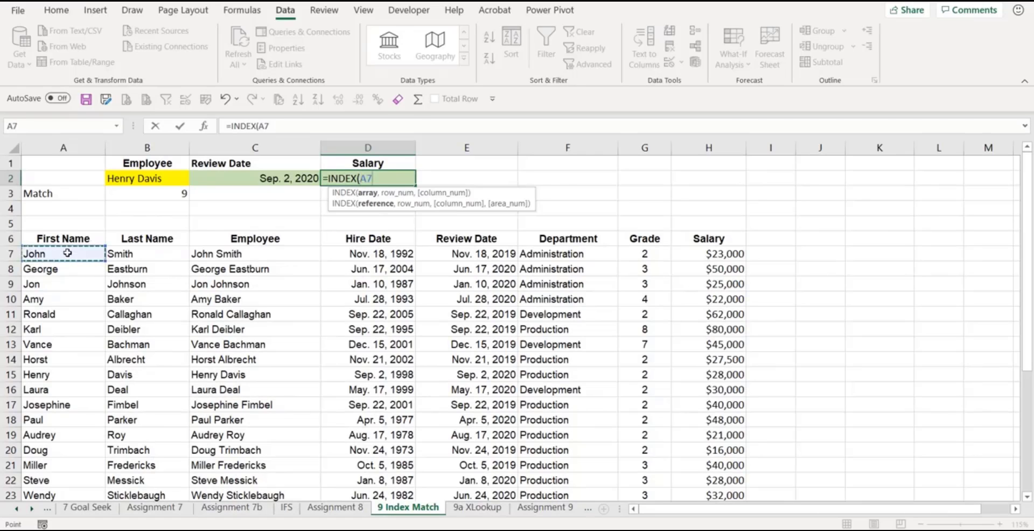
pyautogui.hotkey('ctrl', 'shift', 'Down')
pyautogui.hotkey('ctrl', 'shift', 'Right')
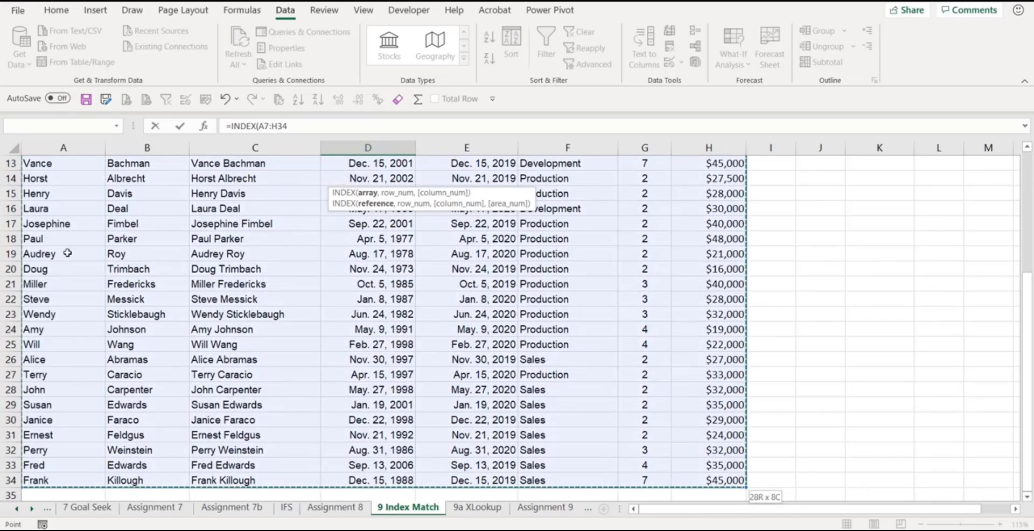
pyautogui.write(',')
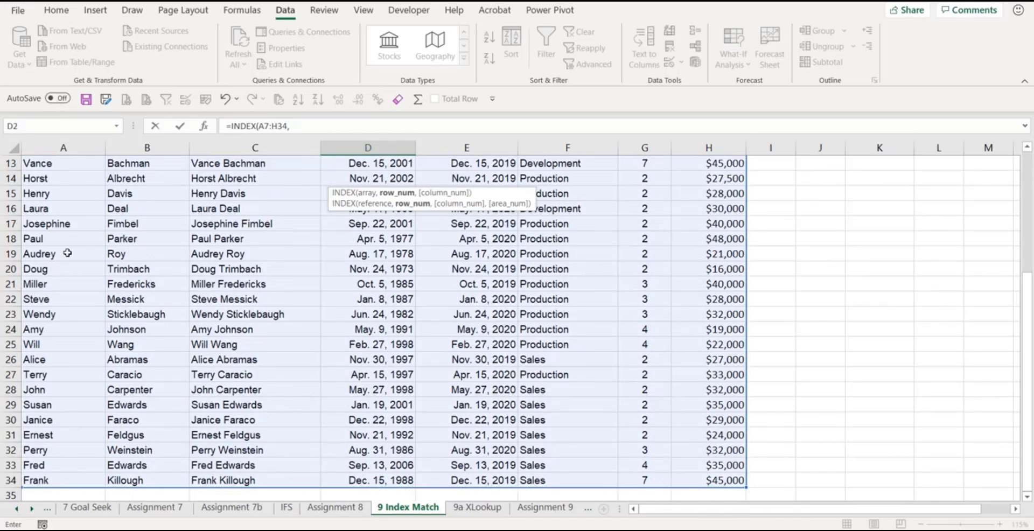
pyautogui.scroll(4, 67, 253)
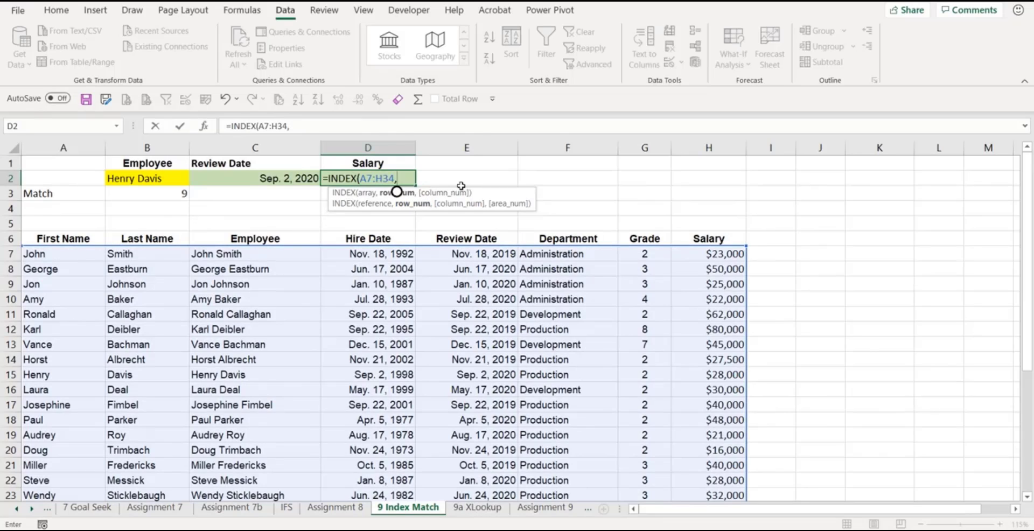
# - Nest MATCH(B2,C7:C34,0) as the row number of the INDEX formula in cell D2, using an exact match
pyautogui.write('MATCH(')
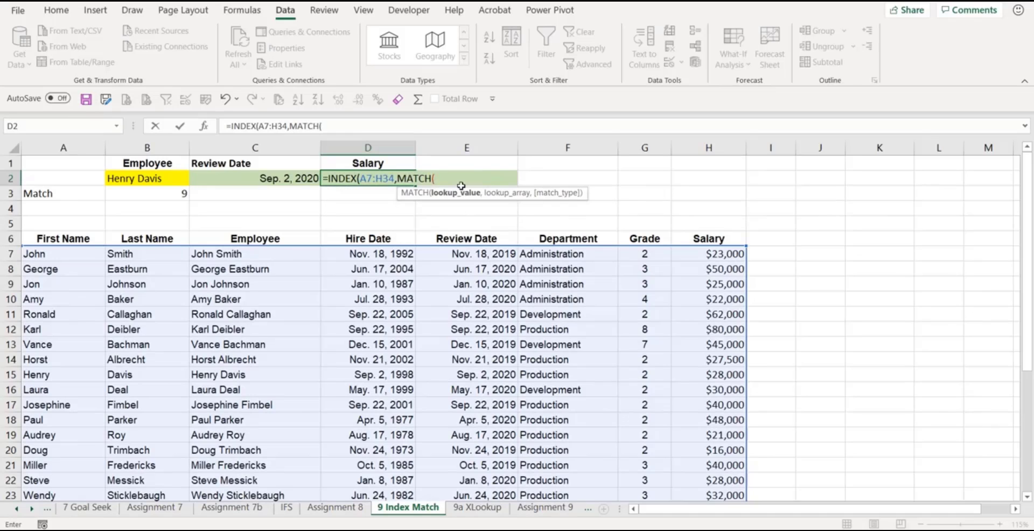
pyautogui.click(153, 179)
pyautogui.write(',')
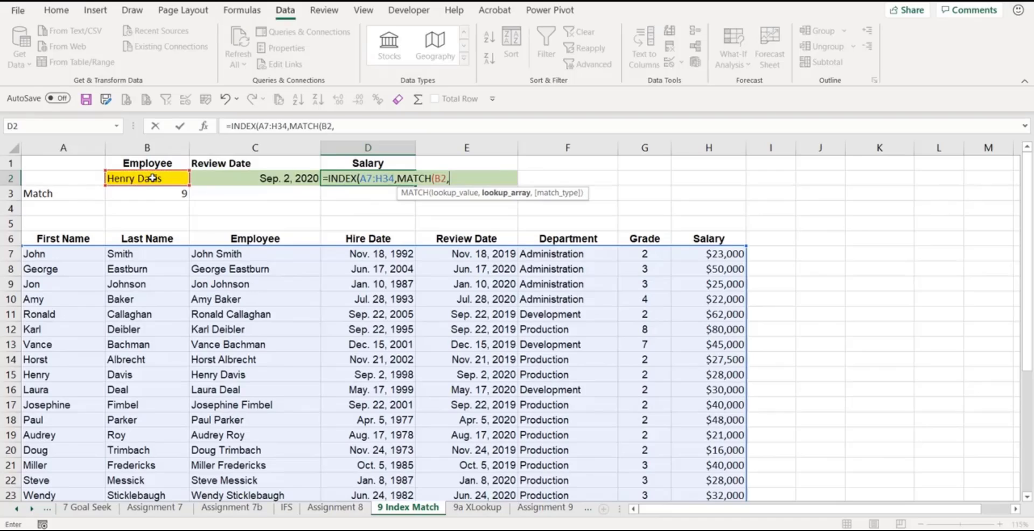
pyautogui.click(255, 256)
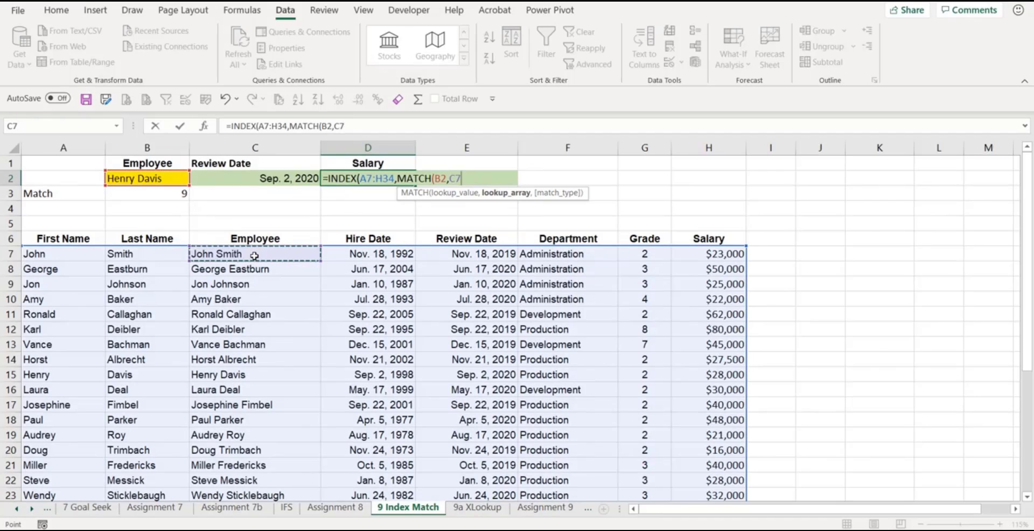
pyautogui.hotkey('ctrl', 'shift', 'Down')
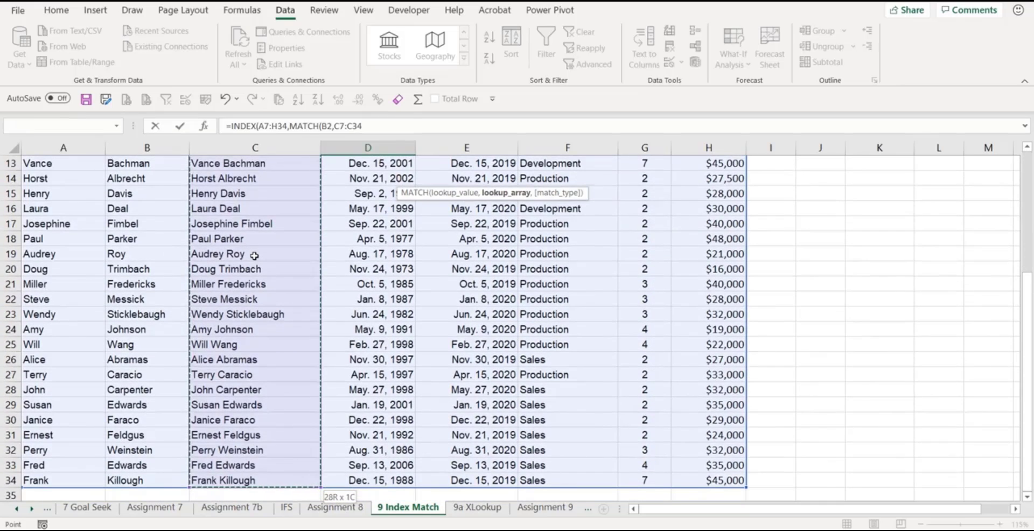
pyautogui.write(',')
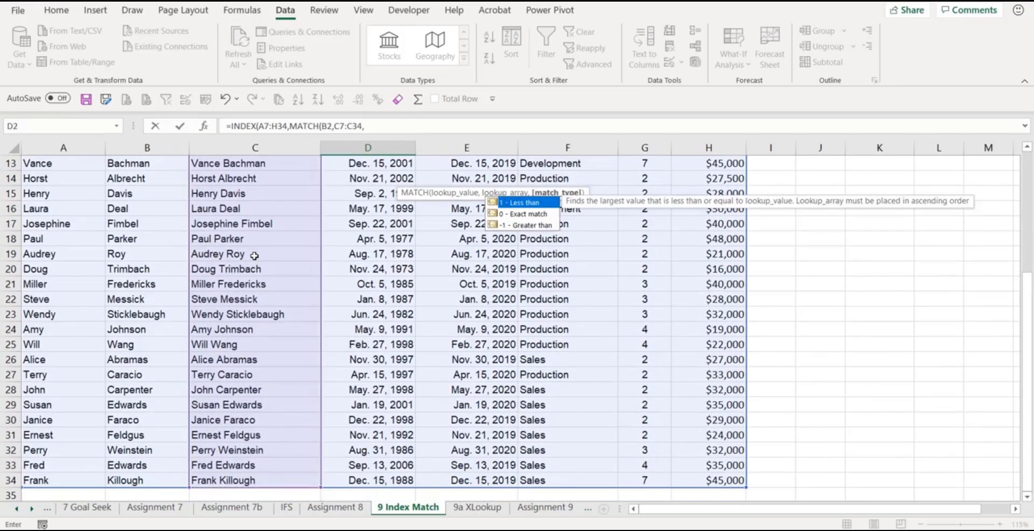
pyautogui.press('Down')
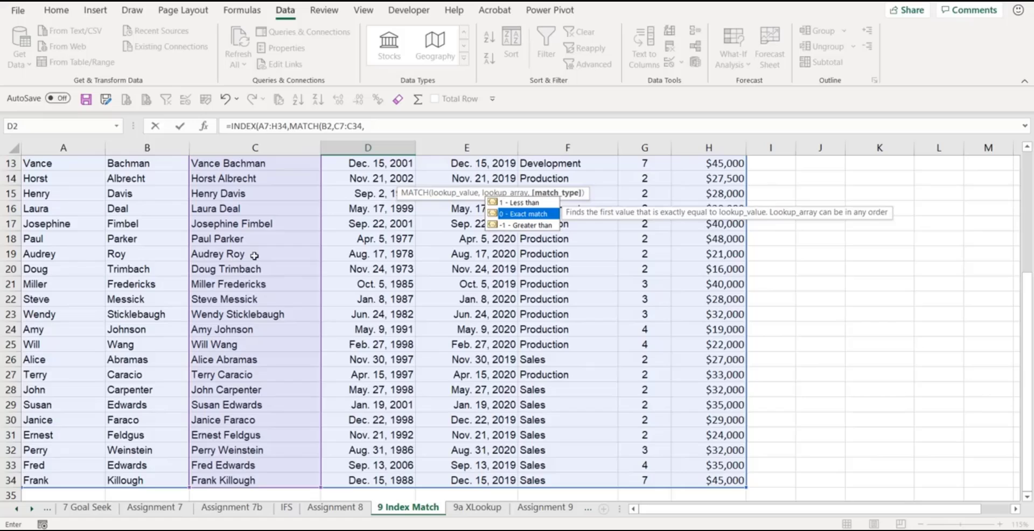
pyautogui.press('Tab')
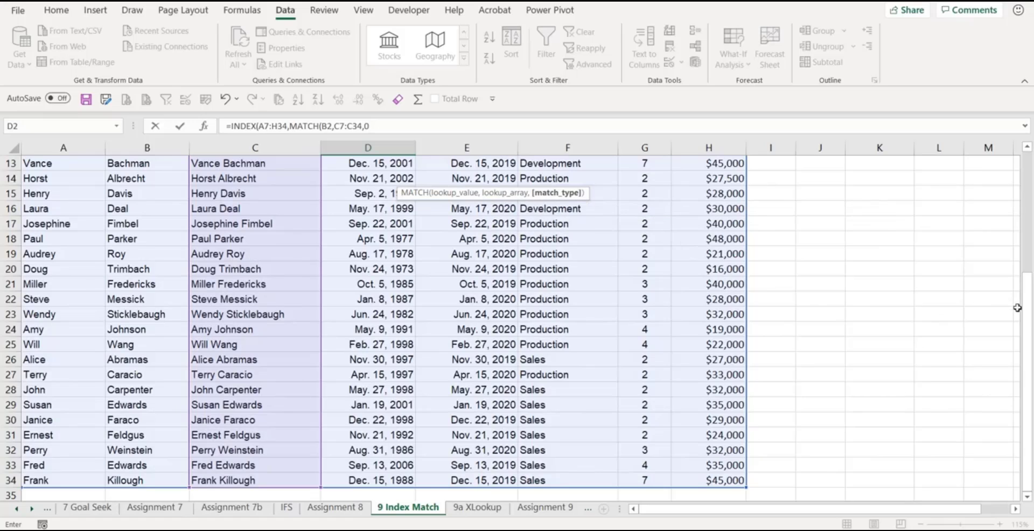
pyautogui.moveTo(1028, 320); pyautogui.dragTo(1030, 146)
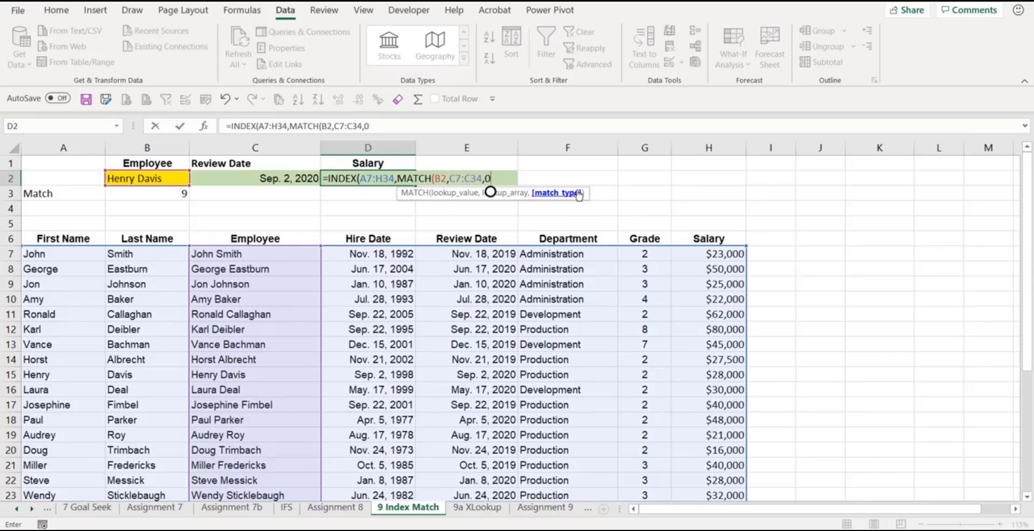
pyautogui.write(')')
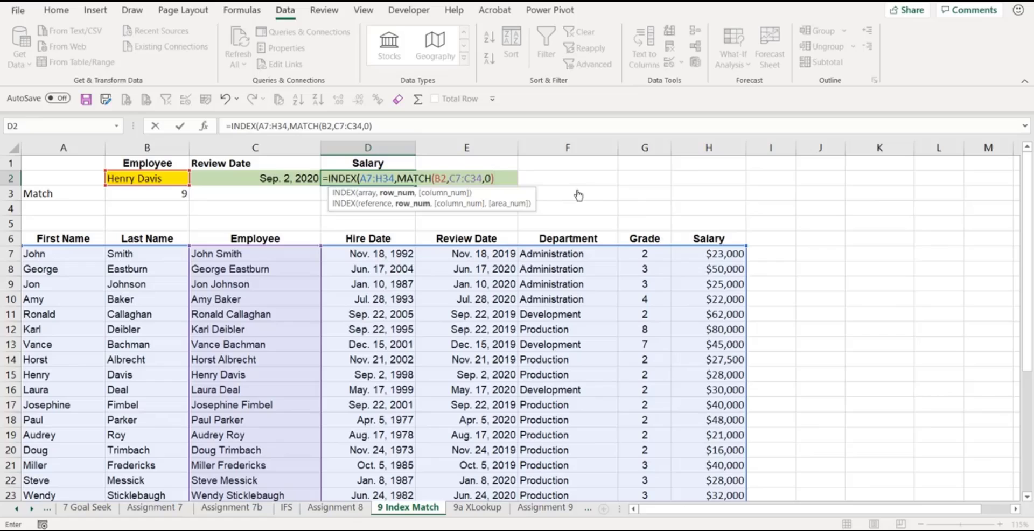
# - Complete the INDEX formula in D2 with column number 8 to return the chosen employee's salary
pyautogui.write(',')
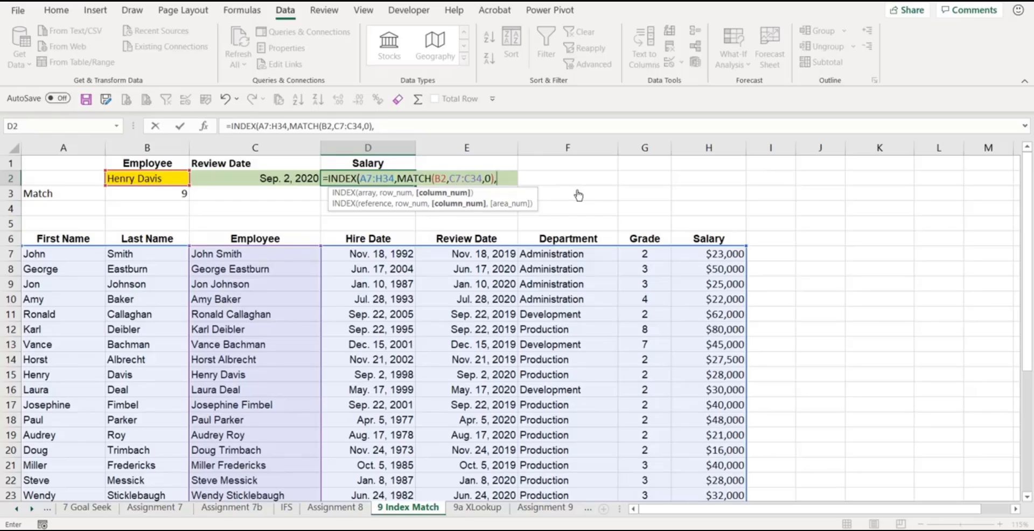
pyautogui.write('8)')
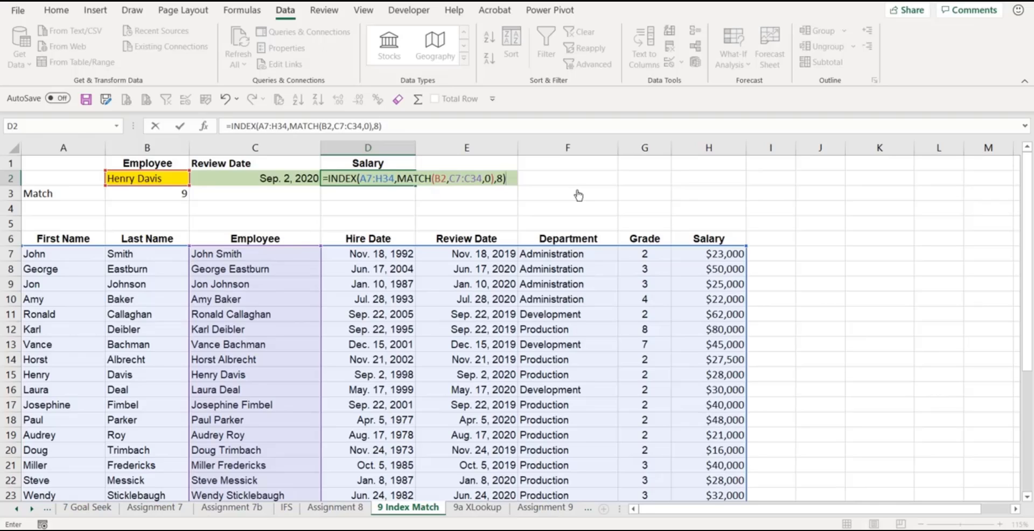
pyautogui.press('Return')
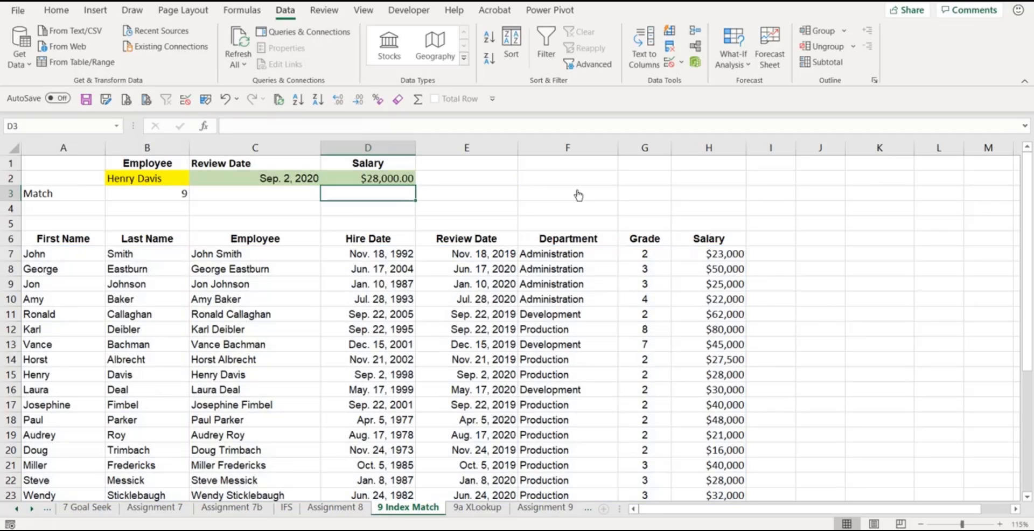
# - Test the salary lookup by choosing the employee from row 16 and the one from row 17 in cell B2
pyautogui.click(164, 179)
pyautogui.click(193, 179)
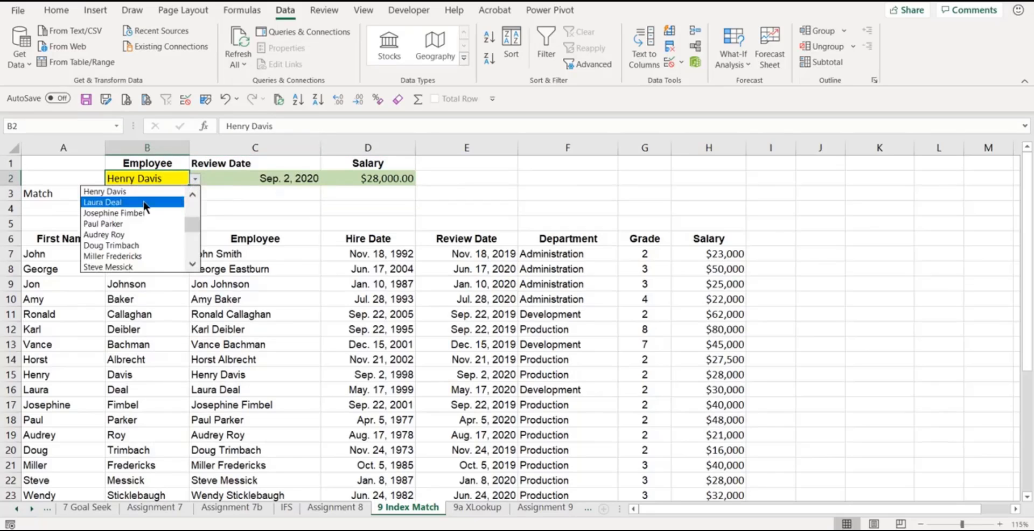
pyautogui.click(143, 198)
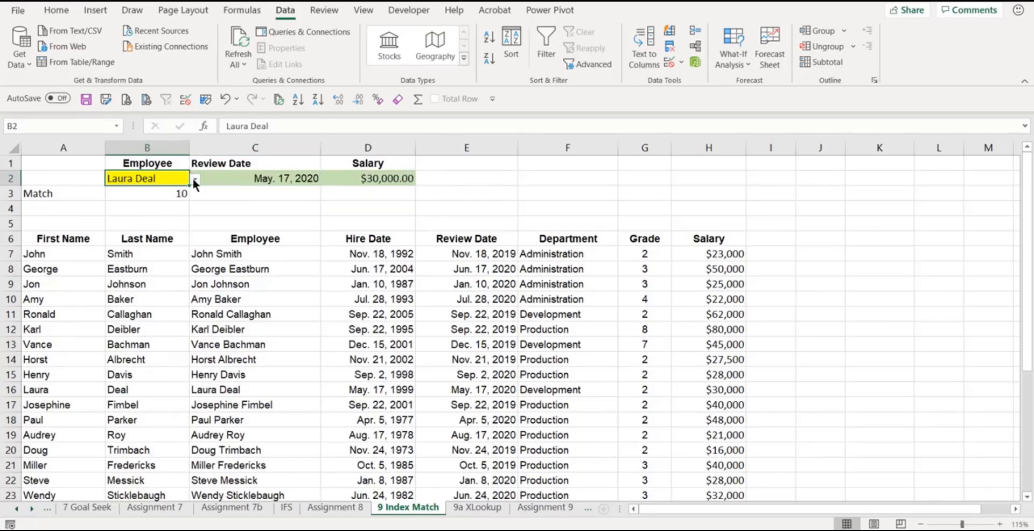
pyautogui.click(194, 178)
pyautogui.click(154, 202)
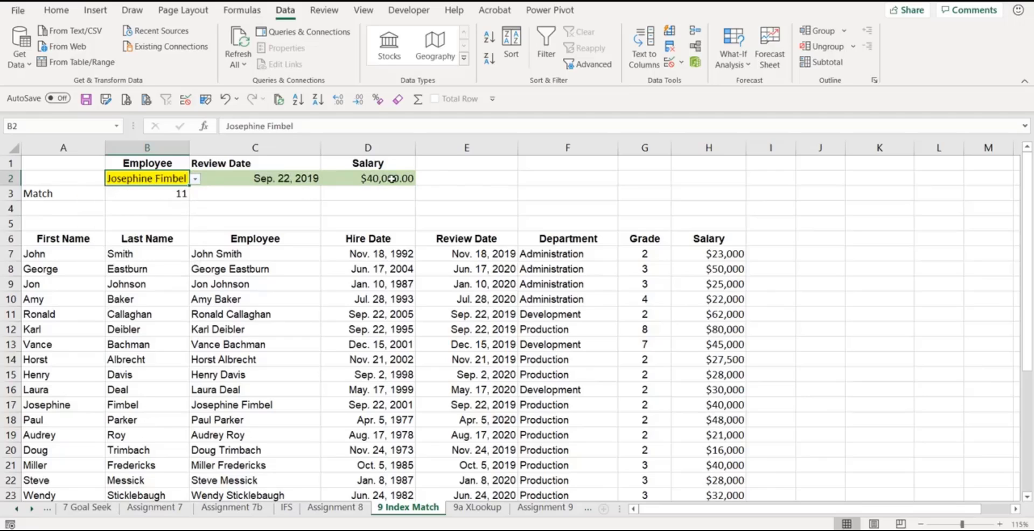
# - Try clearing the MATCH formula from cell B3 to see how the review date depends on it, and undo the deletion
pyautogui.click(158, 196)
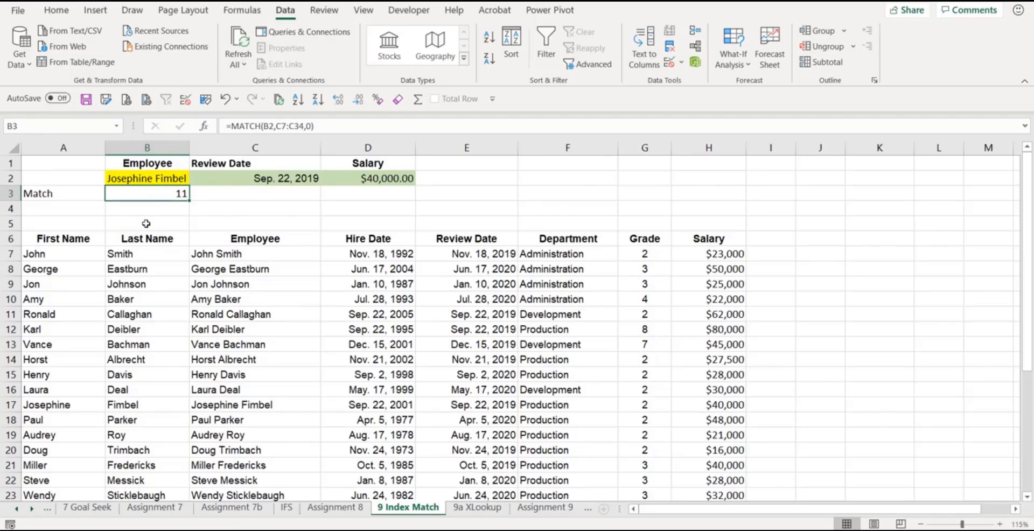
pyautogui.press('Delete')
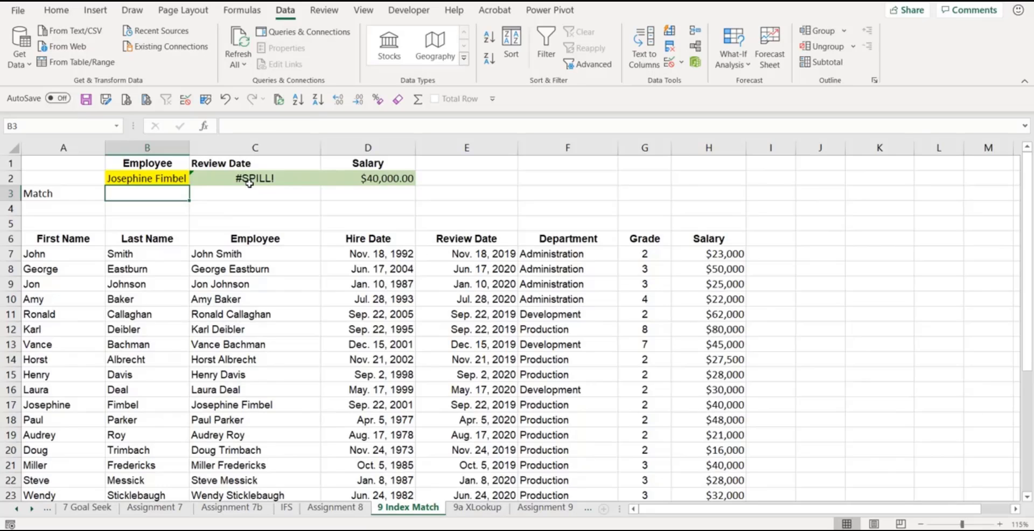
pyautogui.hotkey('ctrl', 'z')
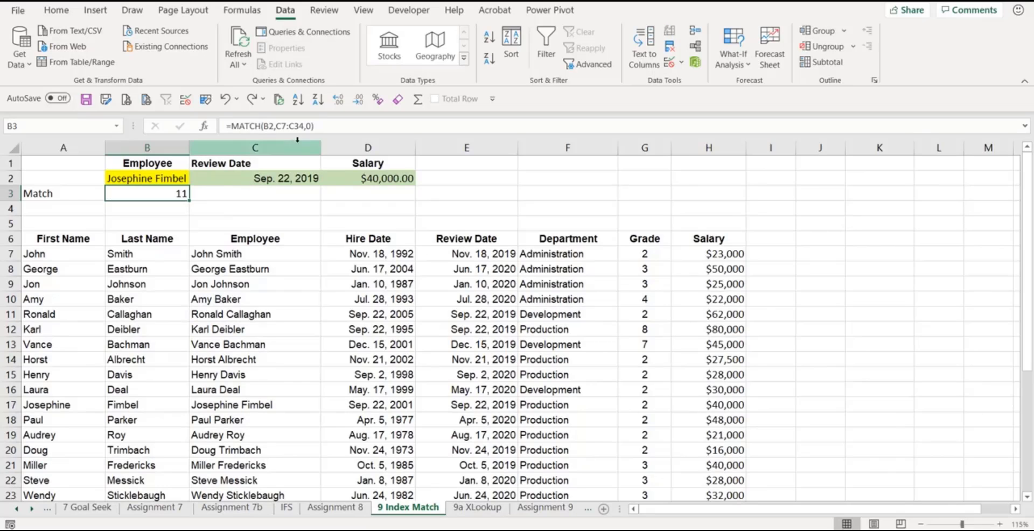
# - Replace the B3 reference in C2's INDEX formula with a copy of B3's MATCH(B2,C7:C34,0) expression
pyautogui.moveTo(314, 126); pyautogui.dragTo(233, 131)
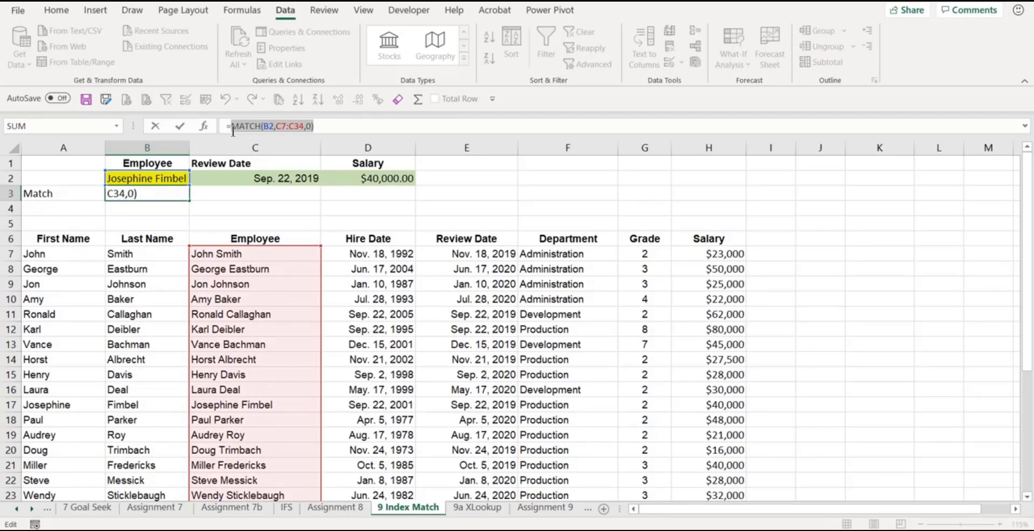
pyautogui.hotkey('ctrl', 'c')
pyautogui.press('Escape')
pyautogui.click(291, 180)
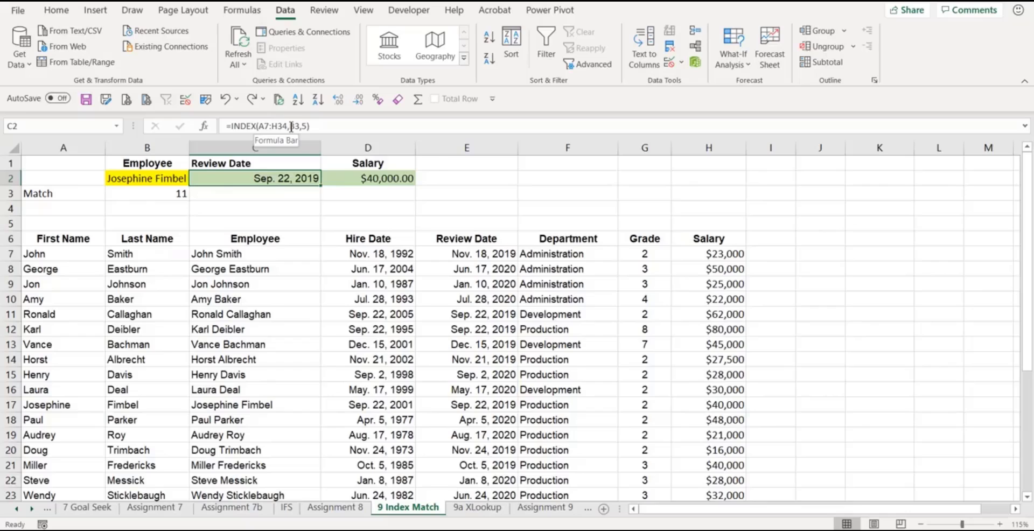
pyautogui.doubleClick(291, 126)
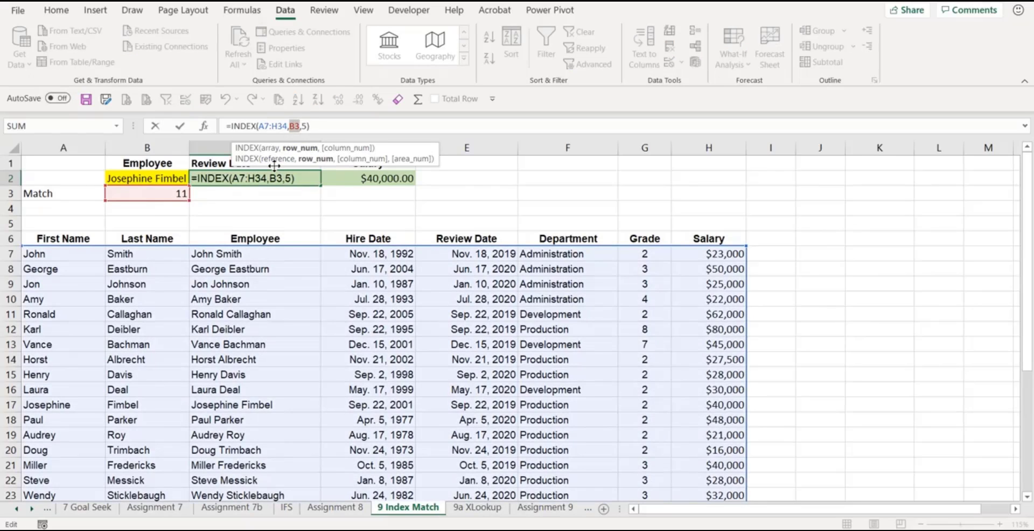
pyautogui.hotkey('ctrl', 'v')
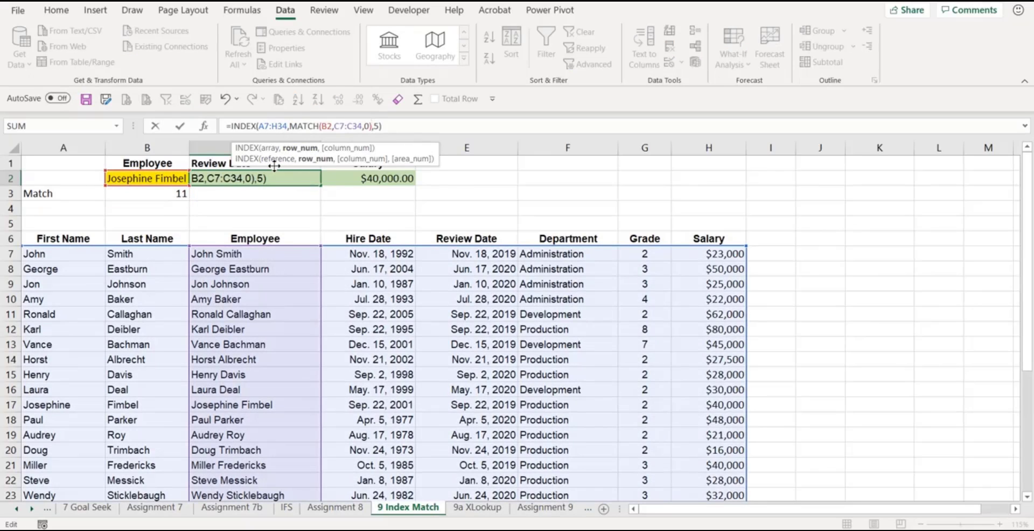
pyautogui.press('Return')
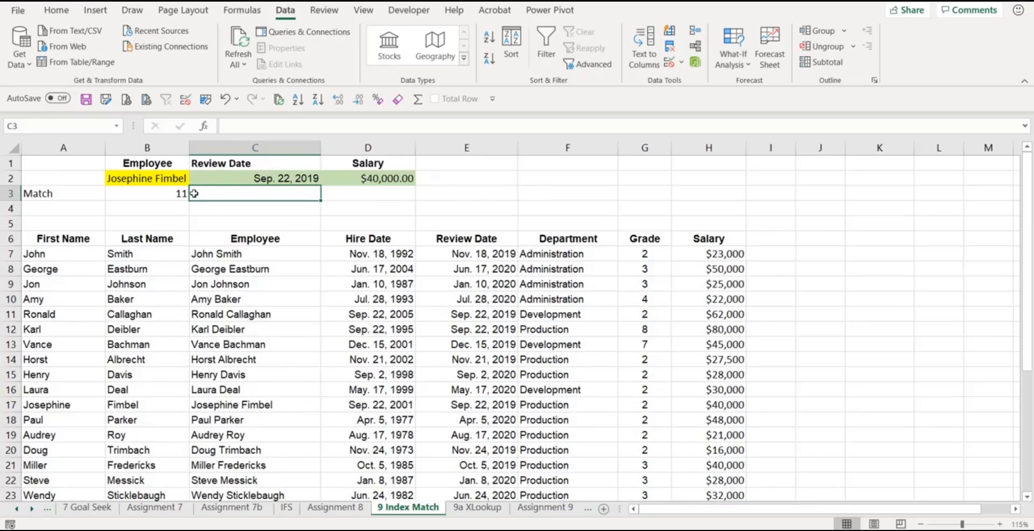
# - Delete the standalone MATCH formula from cell B3
pyautogui.click(169, 192)
pyautogui.press('Delete')
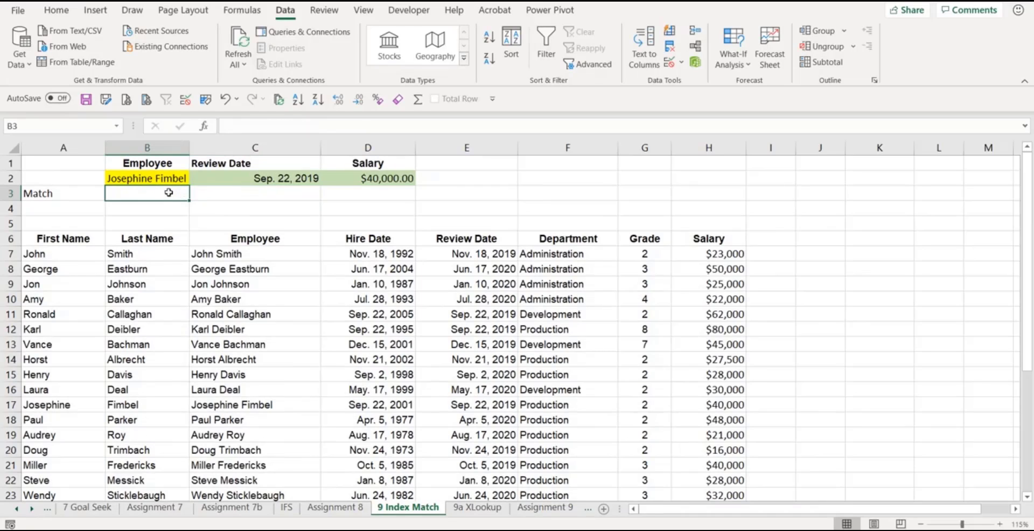
pyautogui.click(225, 200)
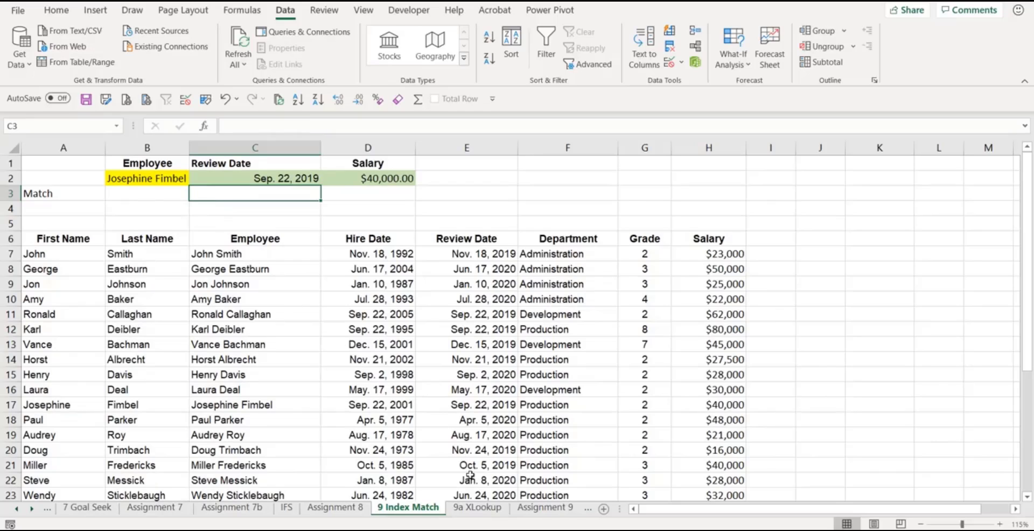
# - On the 9a XLookup sheet, start an XLOOKUP formula in cell C2 with B2 as the lookup value
pyautogui.click(478, 509)
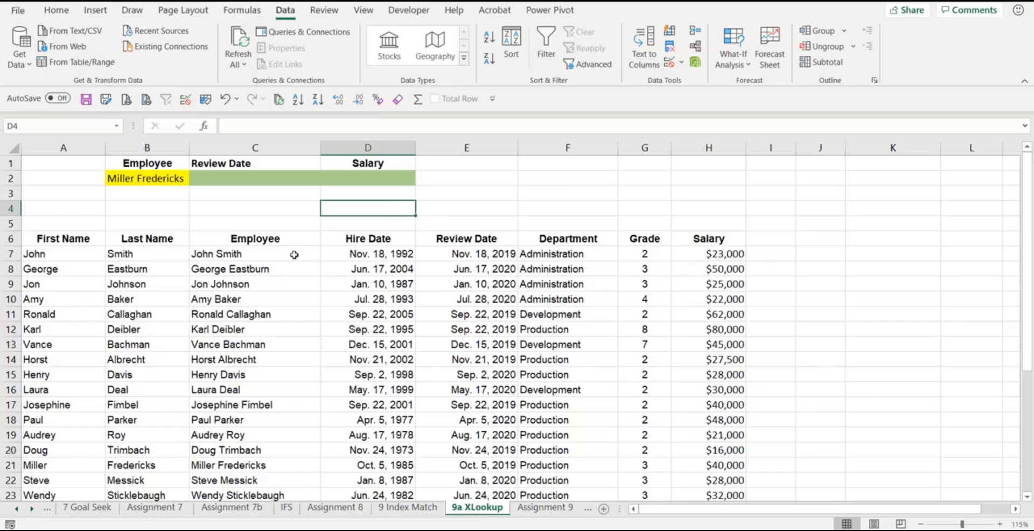
pyautogui.click(262, 180)
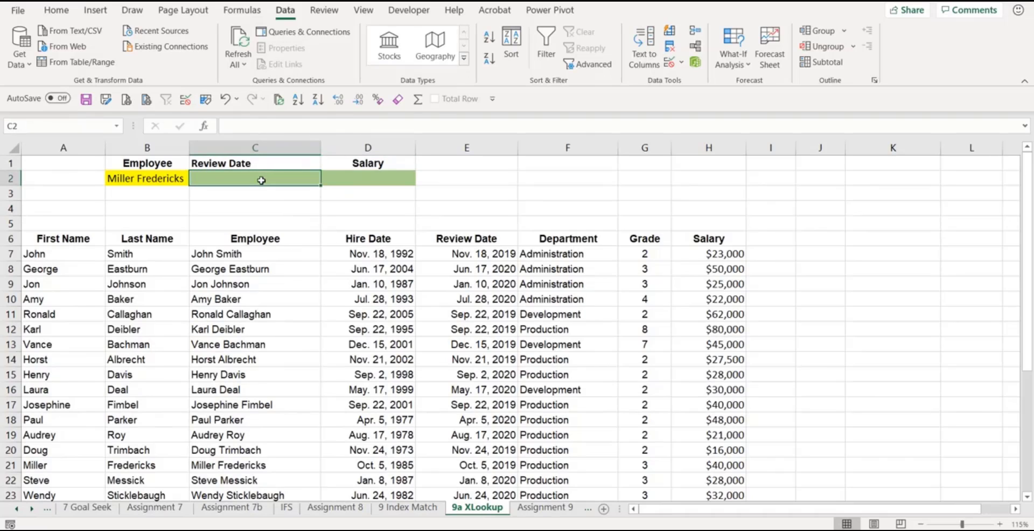
pyautogui.write('=xl')
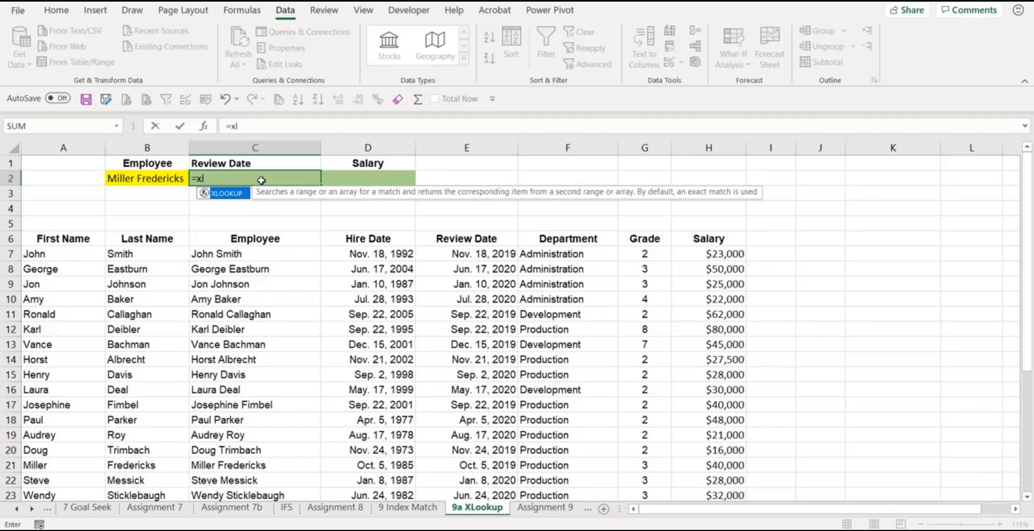
pyautogui.press('Tab')
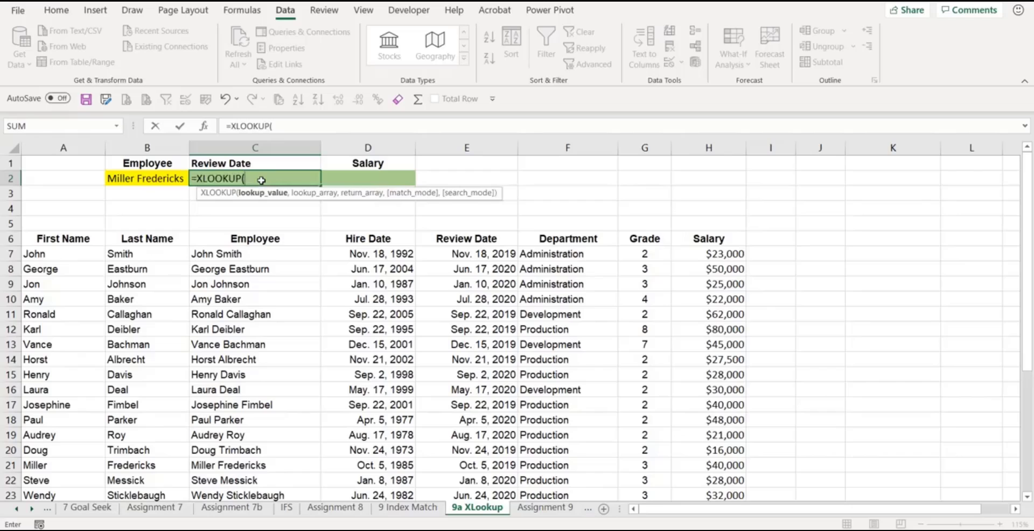
pyautogui.click(138, 178)
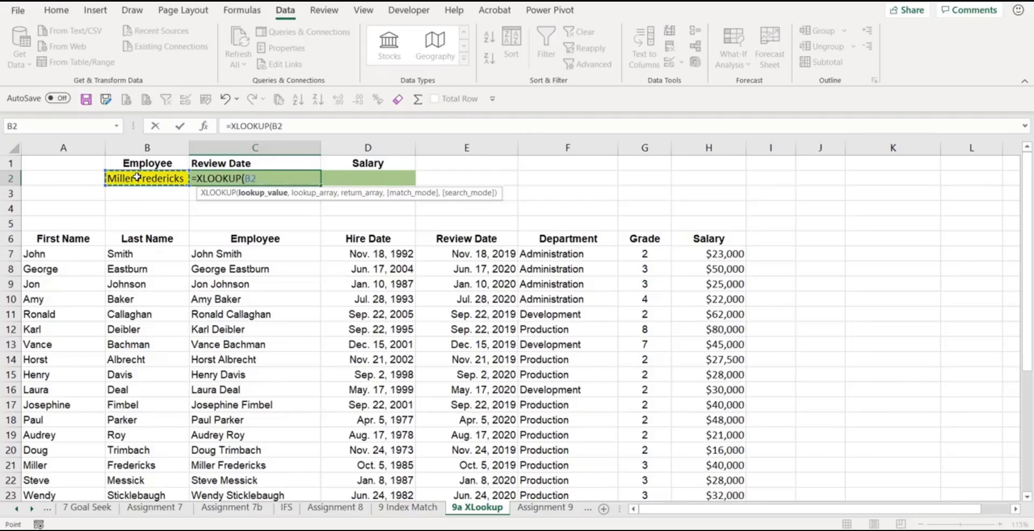
pyautogui.write(',')
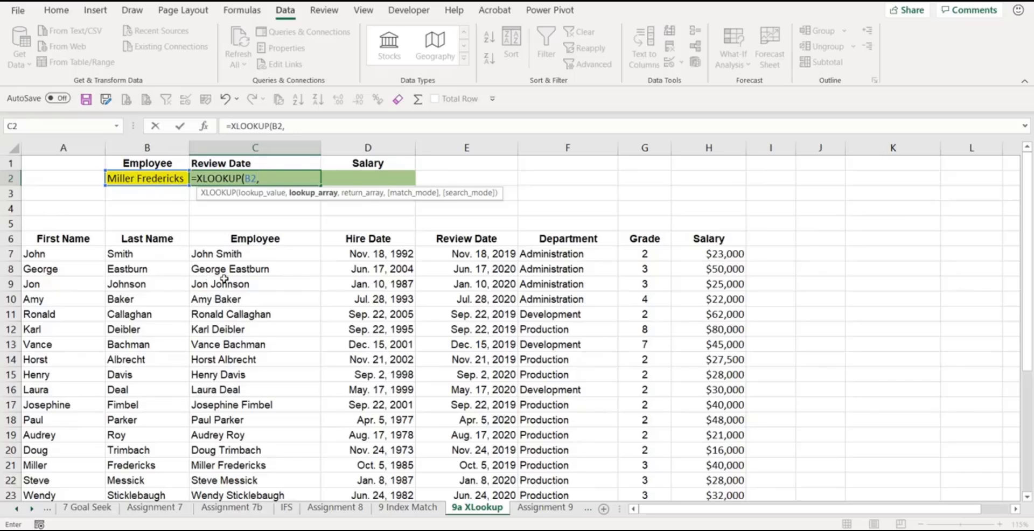
# - Complete C2's XLOOKUP with C7:C34 as the lookup array and the review dates in E7:E34 as the return array
pyautogui.click(240, 258)
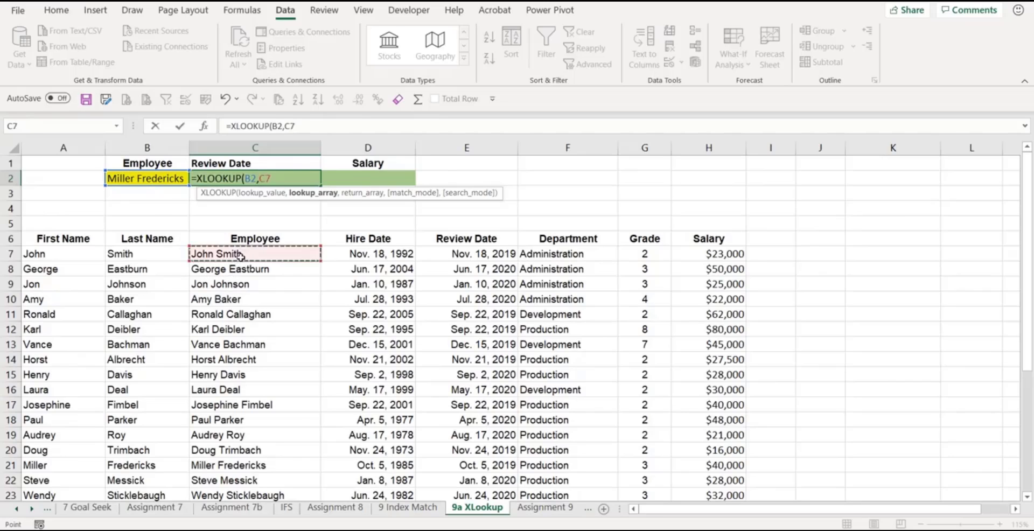
pyautogui.hotkey('ctrl', 'shift', 'Down')
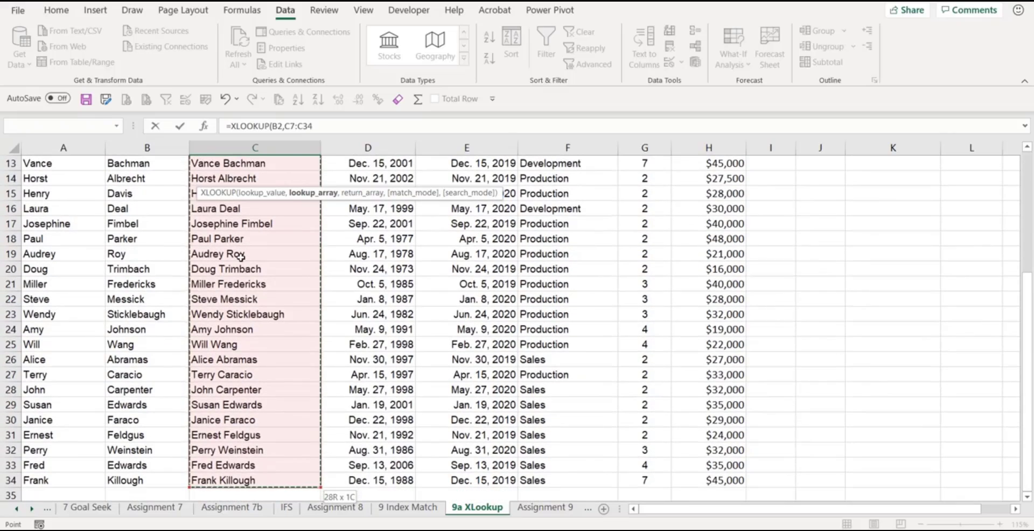
pyautogui.write(',')
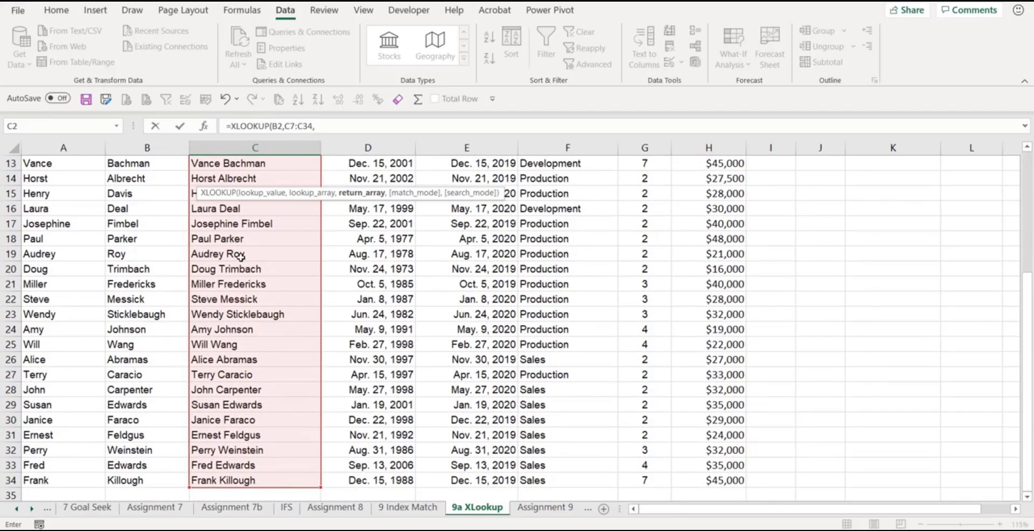
pyautogui.scroll(4, 240, 256)
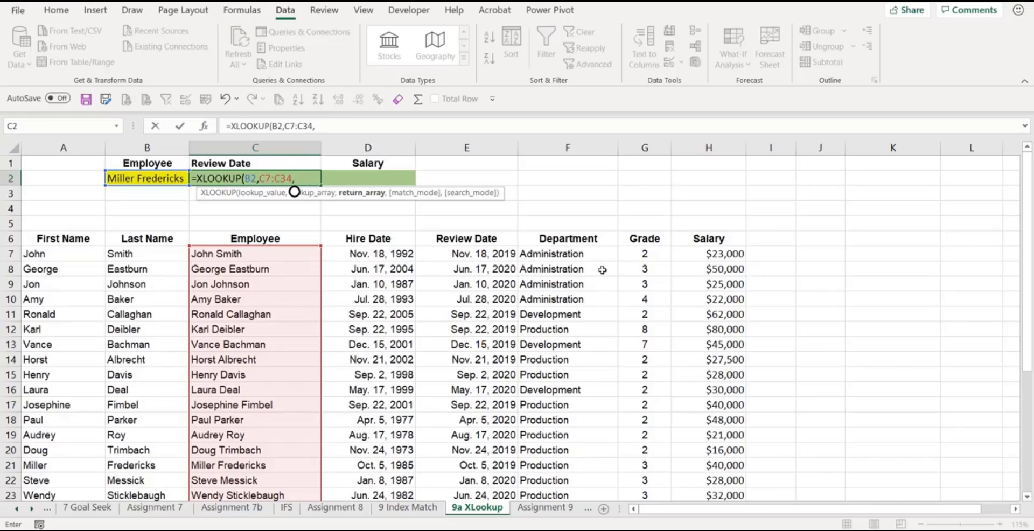
pyautogui.click(479, 251)
pyautogui.hotkey('ctrl', 'shift', 'Down')
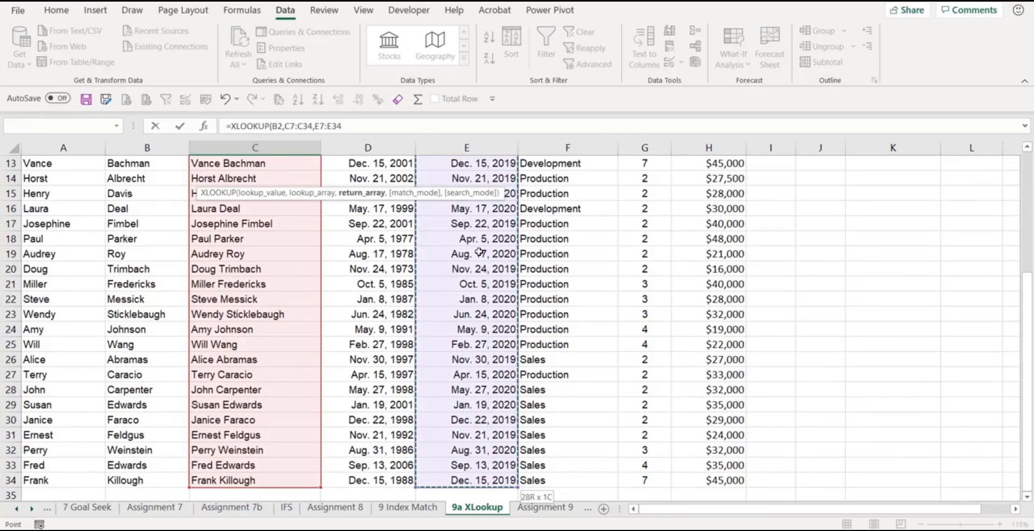
pyautogui.press('Return')
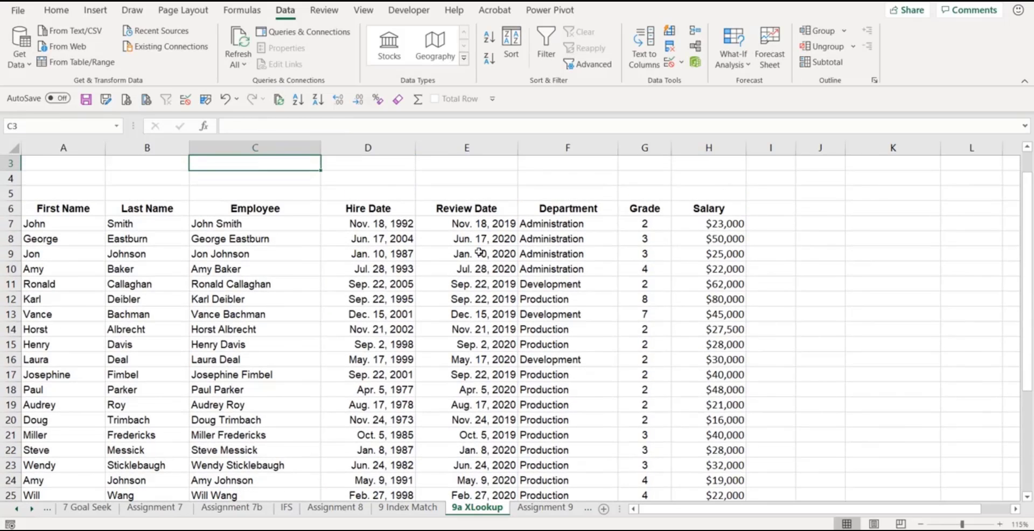
pyautogui.scroll(1, 480, 252)
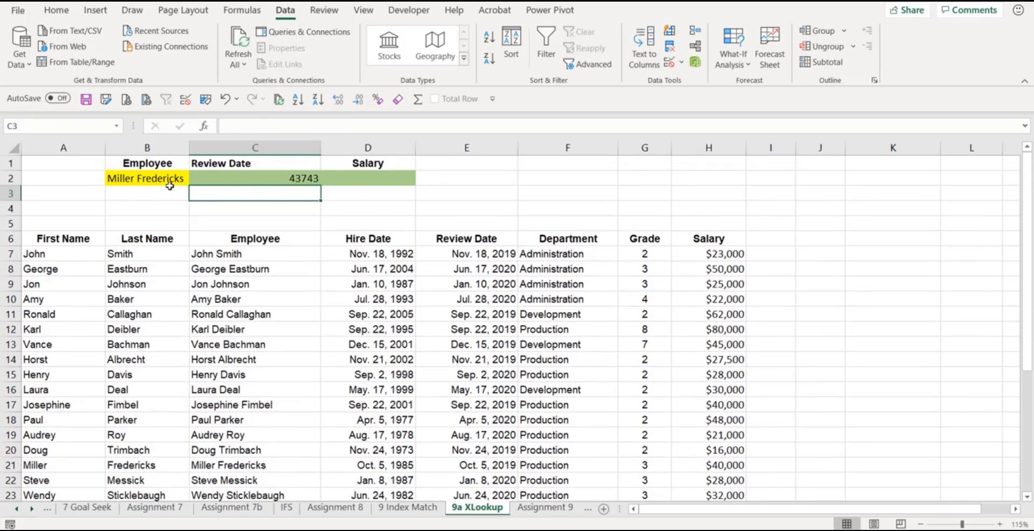
# - Format the review date result in C2 as a date, matching the formatting of cell E7 with Format Painter
pyautogui.click(270, 178)
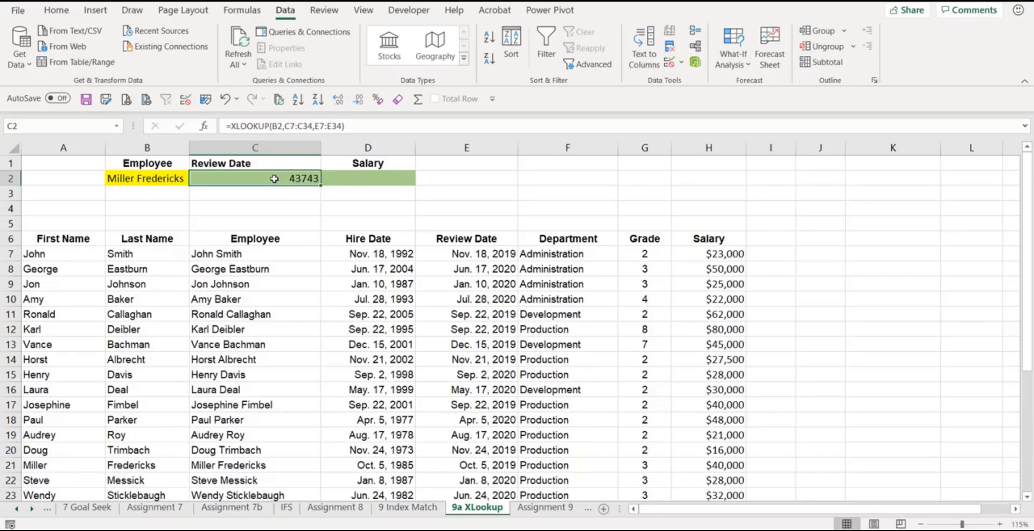
pyautogui.hotkey('ctrl', 'shift', '3')
pyautogui.click(474, 254)
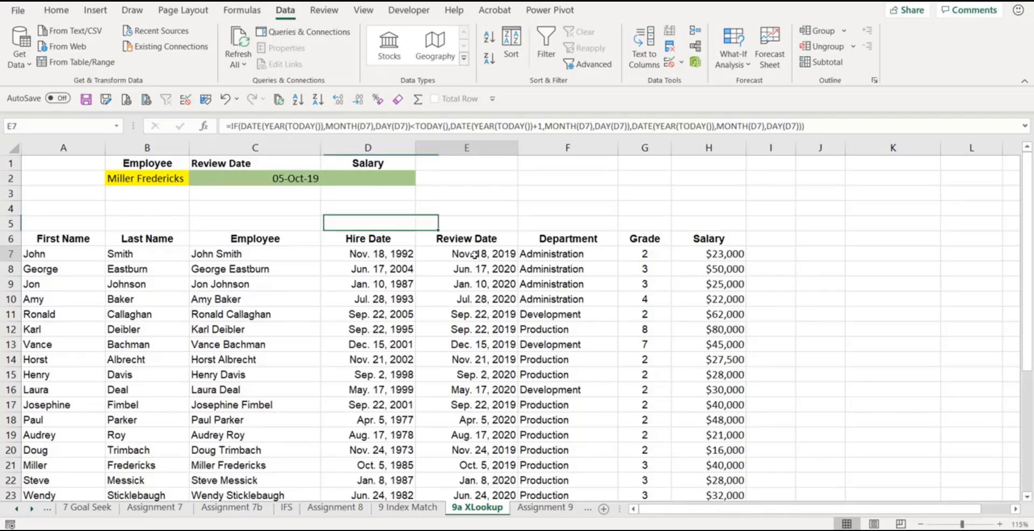
pyautogui.click(56, 6)
pyautogui.doubleClick(69, 64)
pyautogui.click(303, 184)
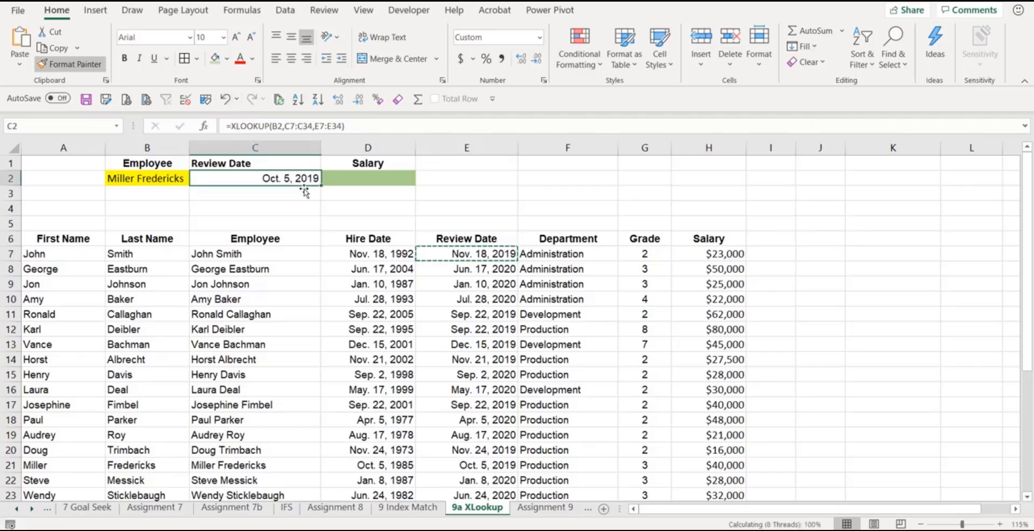
pyautogui.press('Escape')
pyautogui.click(486, 345)
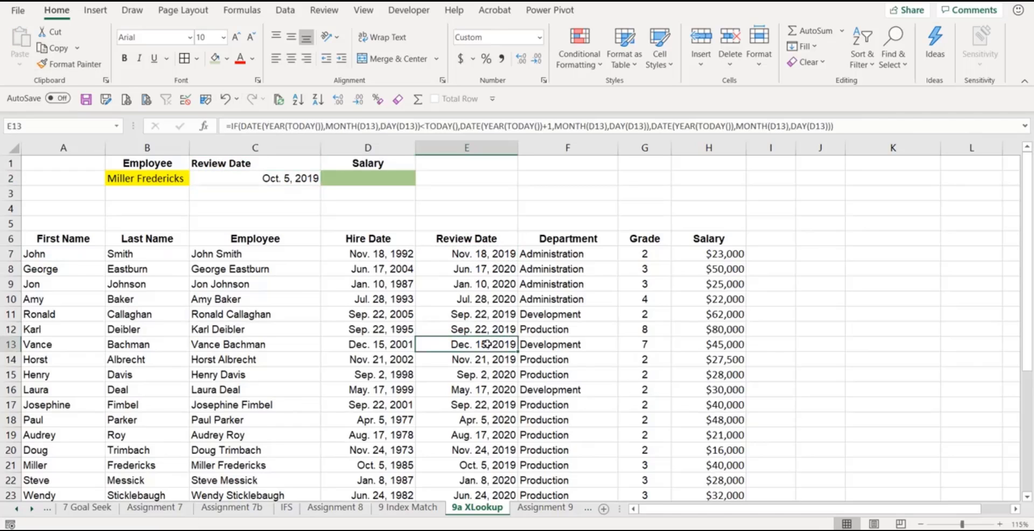
# - Choose the second employee in B2's list to test the review date lookup
pyautogui.click(179, 180)
pyautogui.click(195, 179)
pyautogui.scroll(-2, 201, 219)
pyautogui.scroll(2, 197, 205)
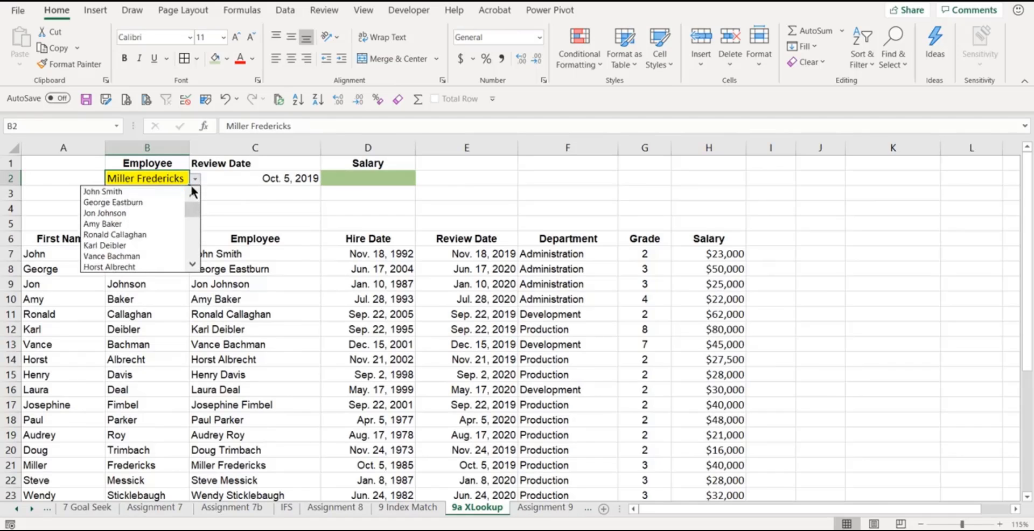
pyautogui.click(144, 202)
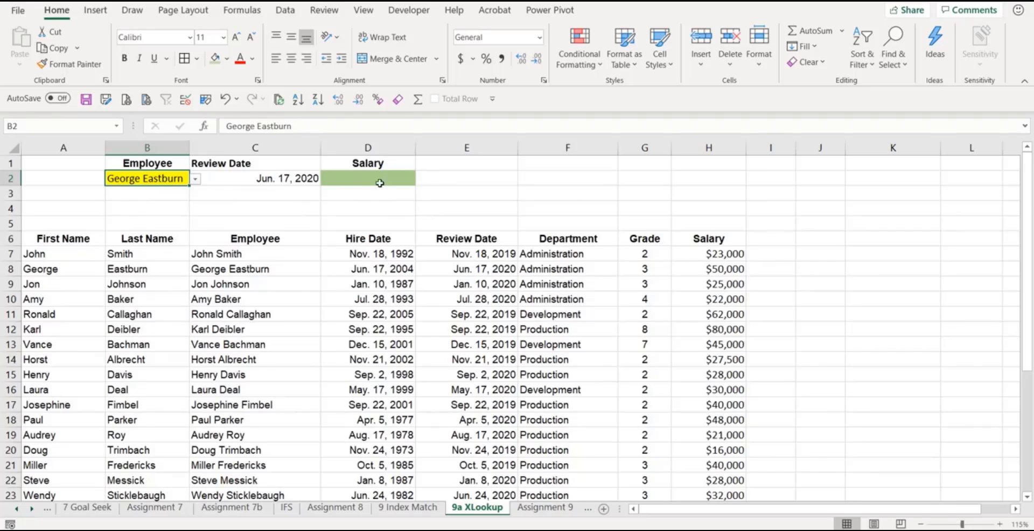
# - Enter =XLOOKUP(B2,C7:C34,H7:H34) in cell D2 to return the selected employee's salary
pyautogui.click(399, 180)
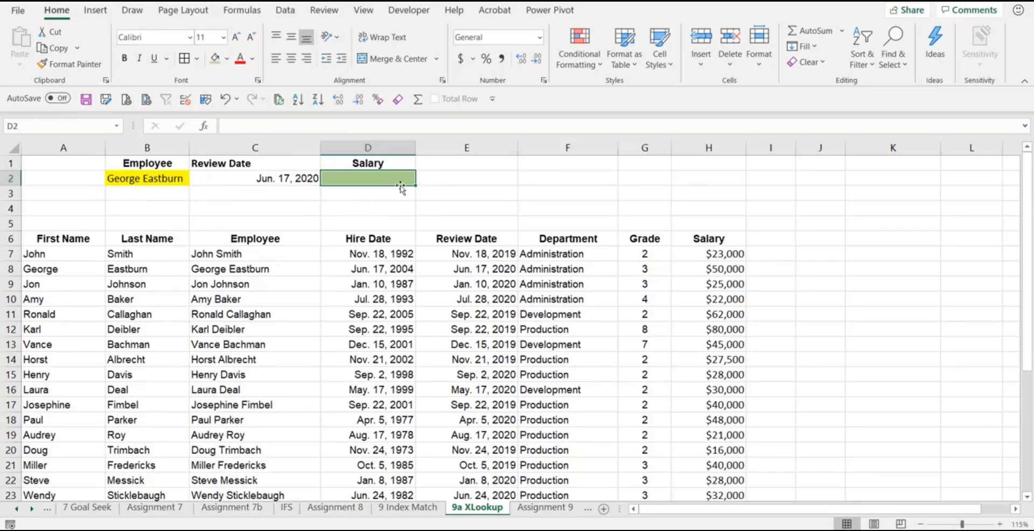
pyautogui.write('=xl')
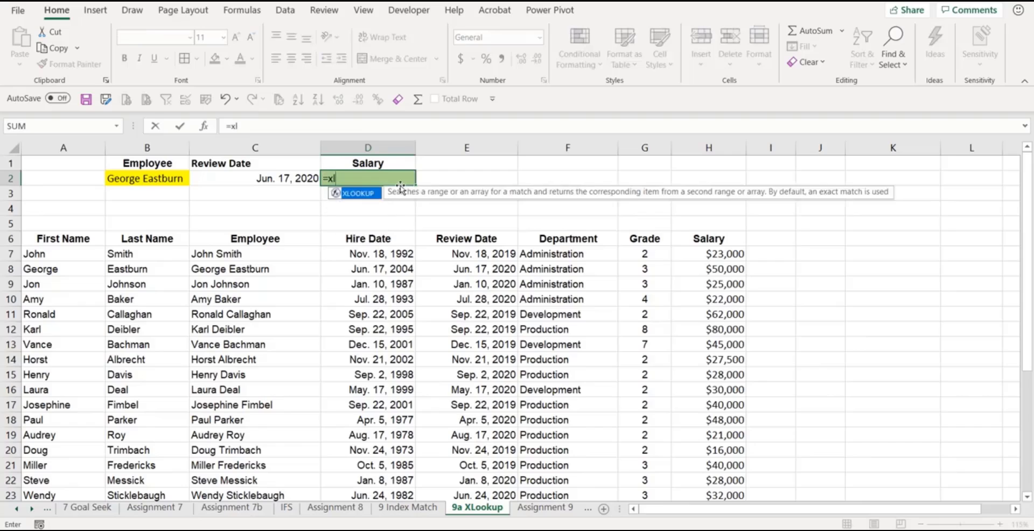
pyautogui.press('Tab')
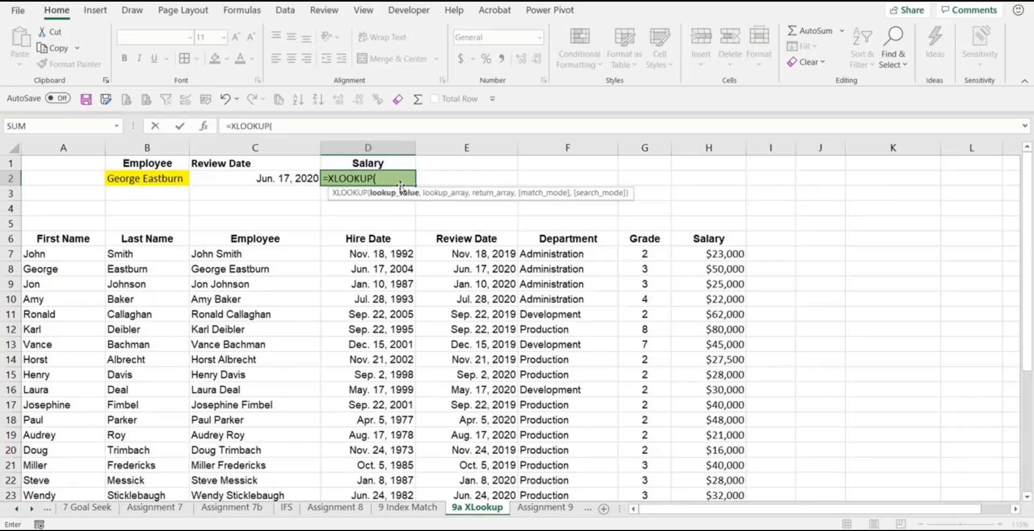
pyautogui.click(146, 181)
pyautogui.write(',')
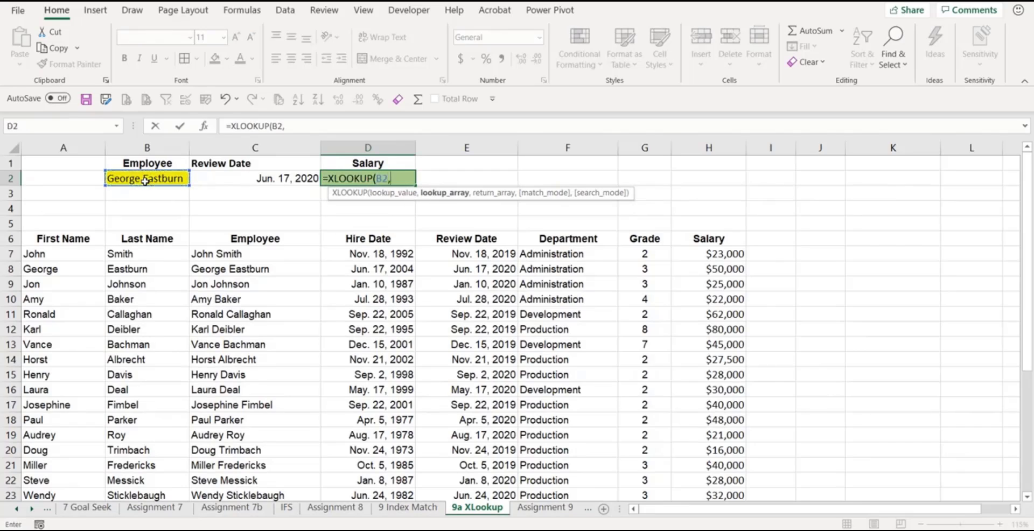
pyautogui.click(225, 258)
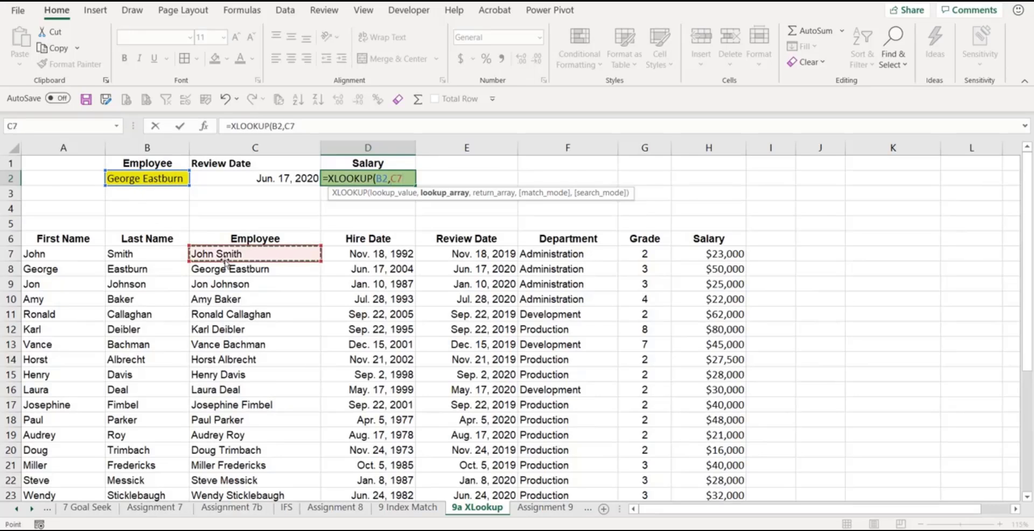
pyautogui.hotkey('ctrl', 'shift', 'Down')
pyautogui.write(',')
pyautogui.scroll(4, 225, 259)
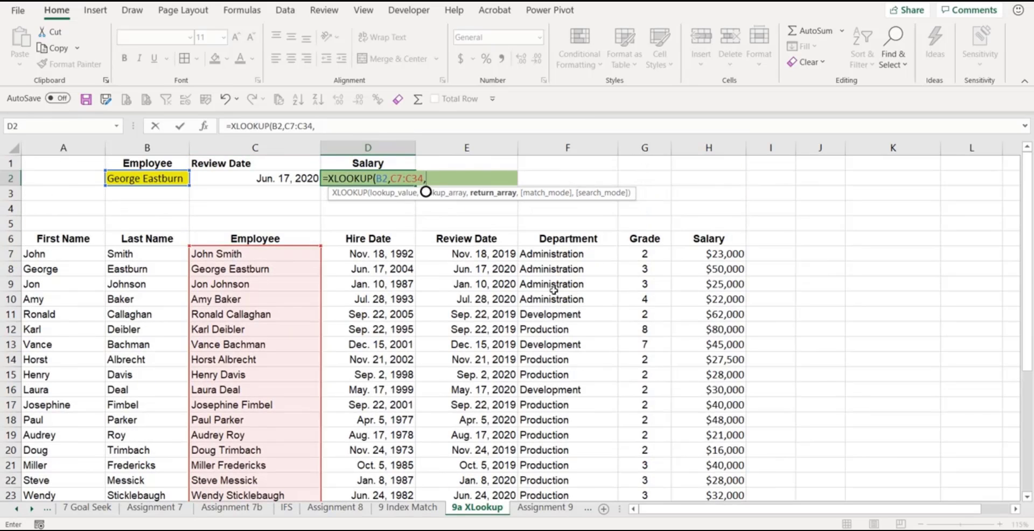
pyautogui.click(701, 253)
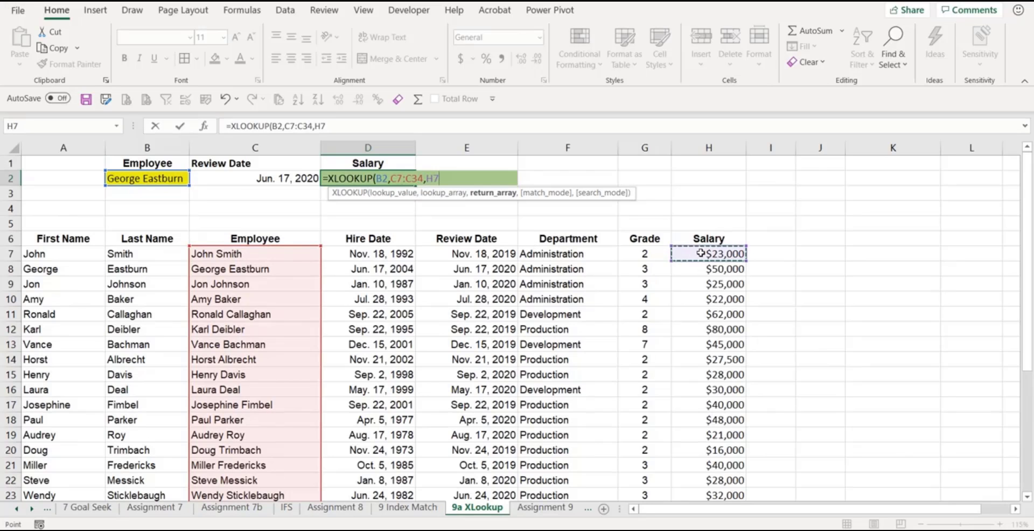
pyautogui.hotkey('ctrl', 'shift', 'Down')
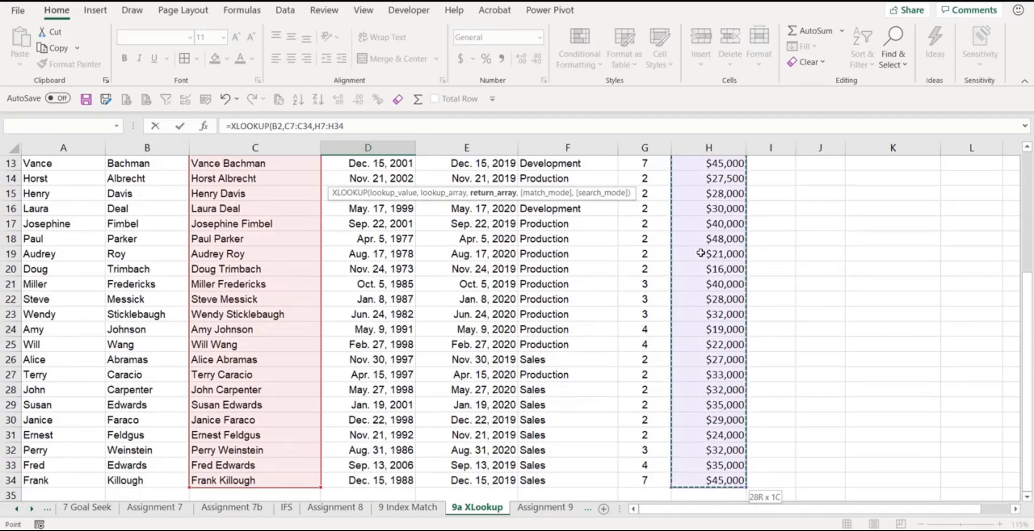
pyautogui.press('Return')
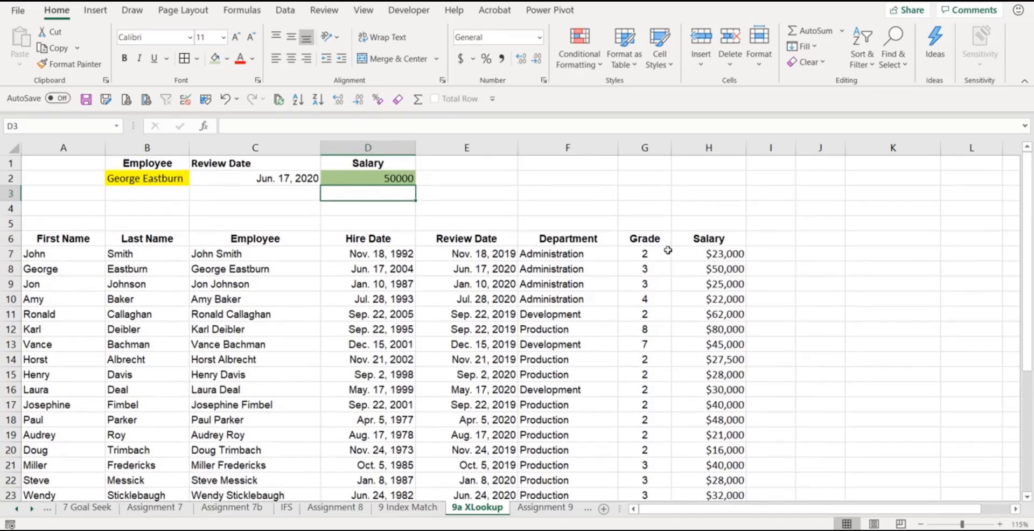
# - Choose the first employee in B2's list to test both the review date and salary lookups
pyautogui.click(173, 181)
pyautogui.click(196, 180)
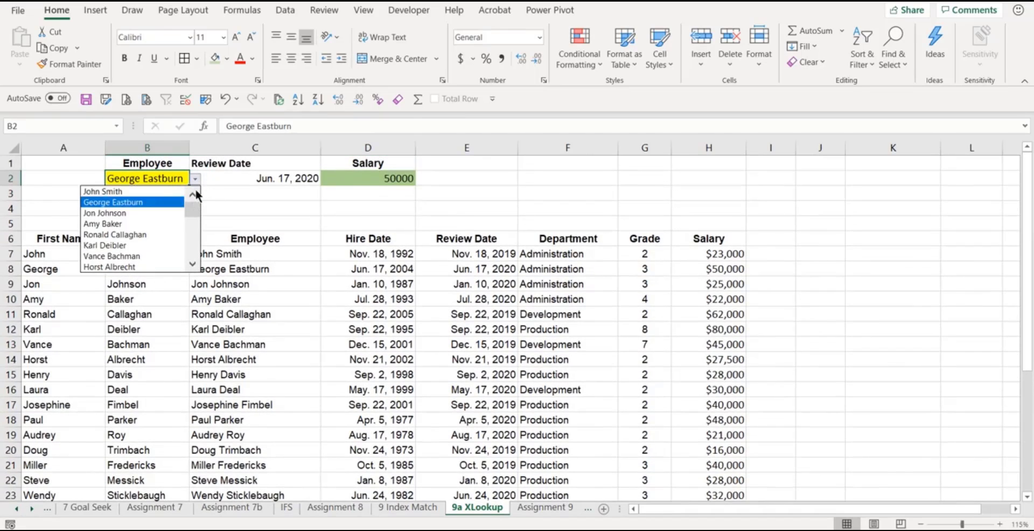
pyautogui.click(173, 191)
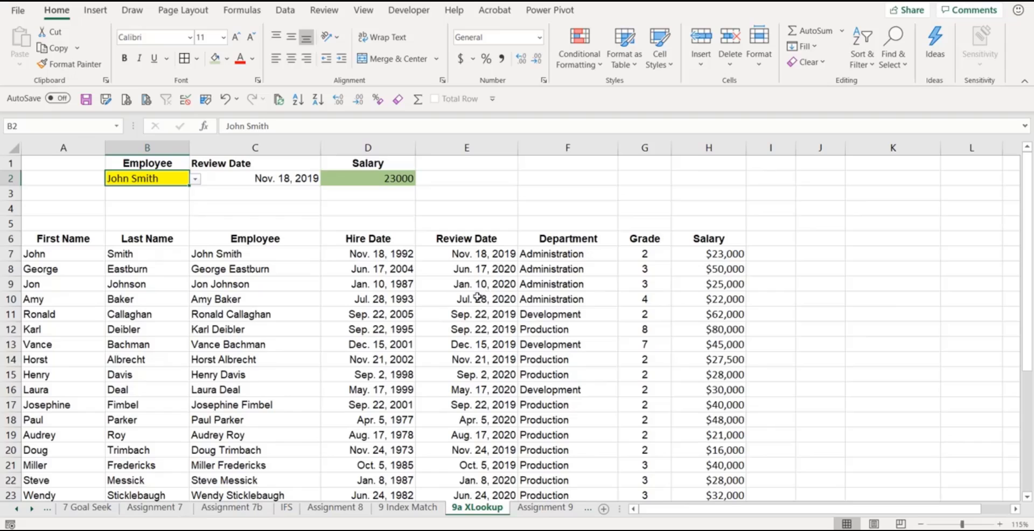
# - Clear the salary XLOOKUP formula from cell D2
pyautogui.click(393, 182)
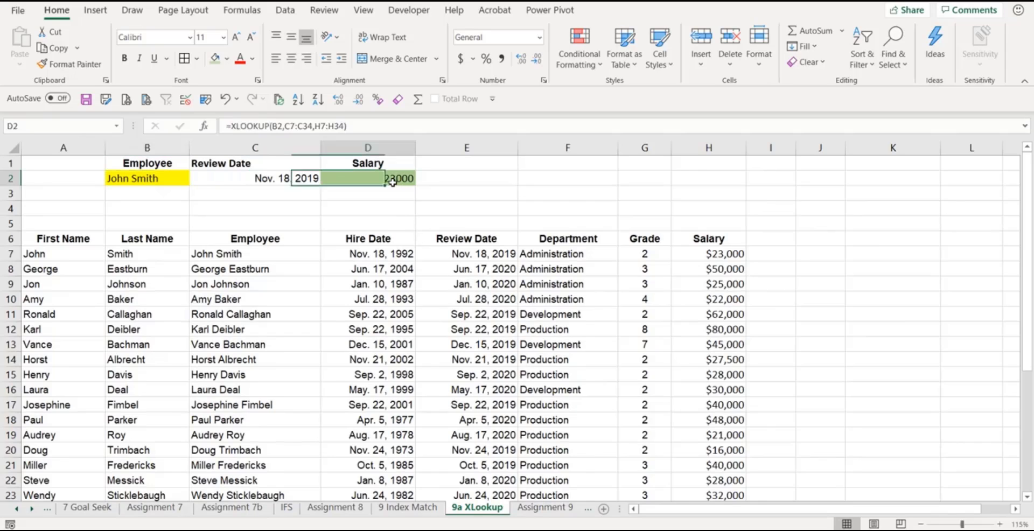
pyautogui.press('Delete')
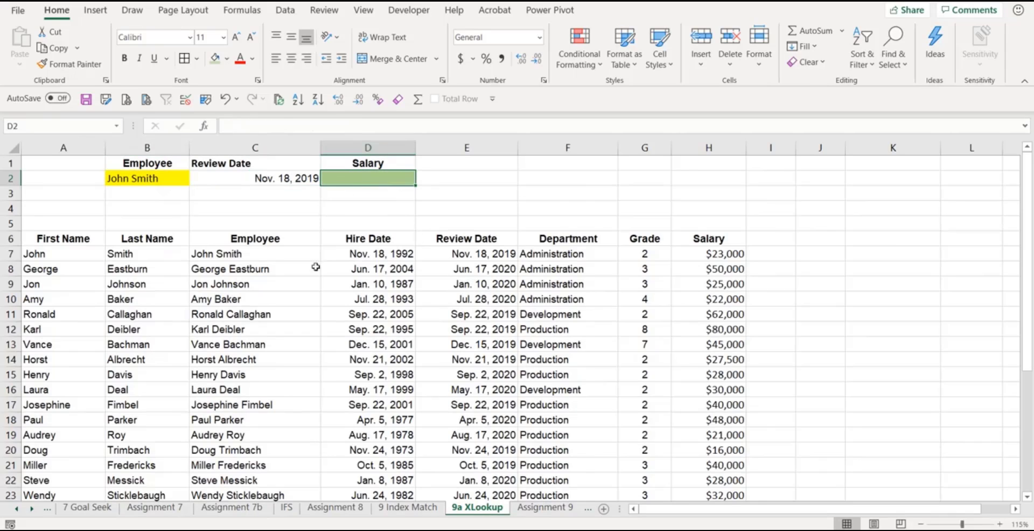
# - Convert the employee data range A6:H34 into a table with headers
pyautogui.click(318, 297)
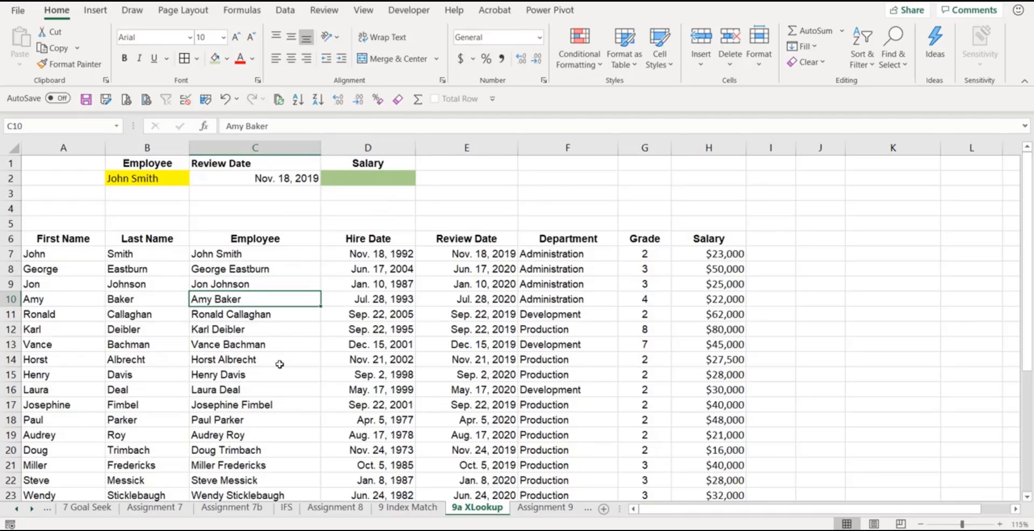
pyautogui.hotkey('ctrl', 't')
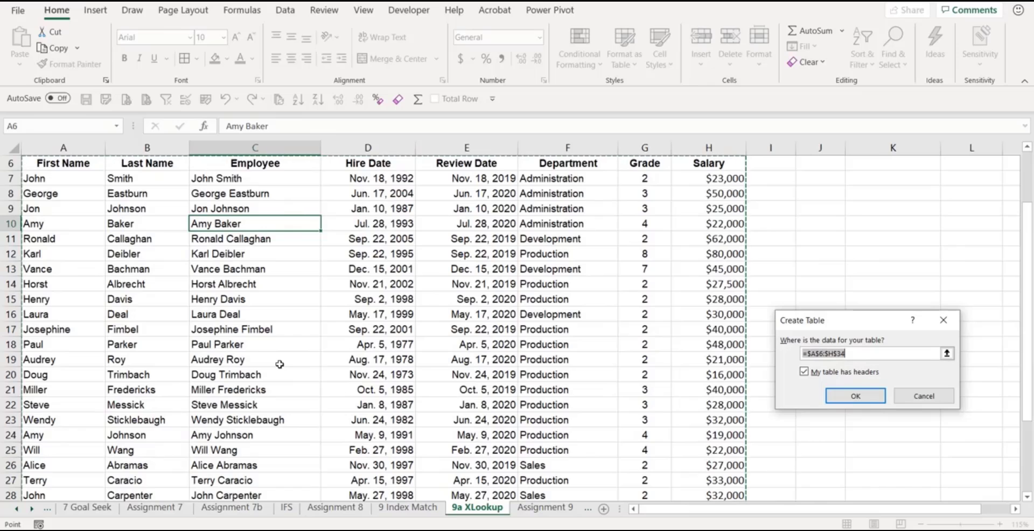
pyautogui.click(857, 396)
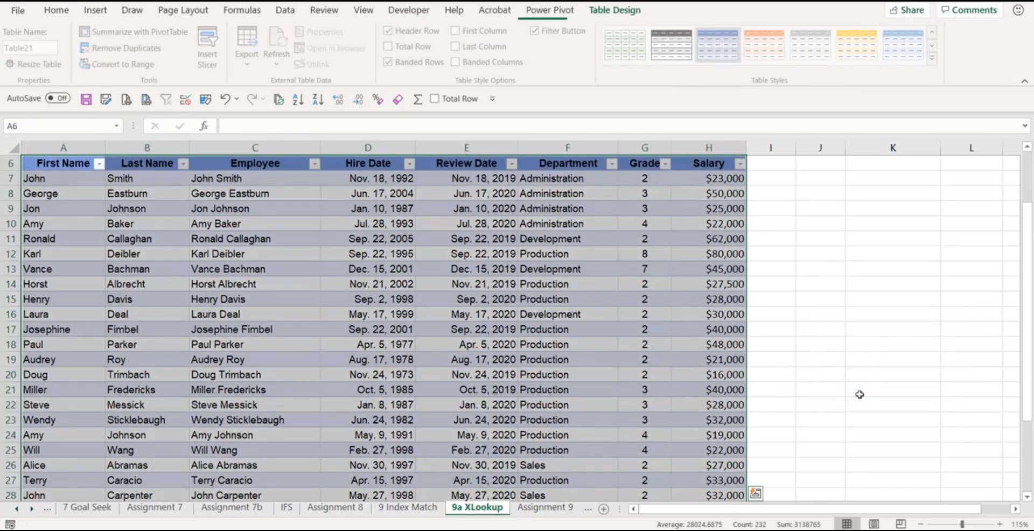
pyautogui.click(424, 316)
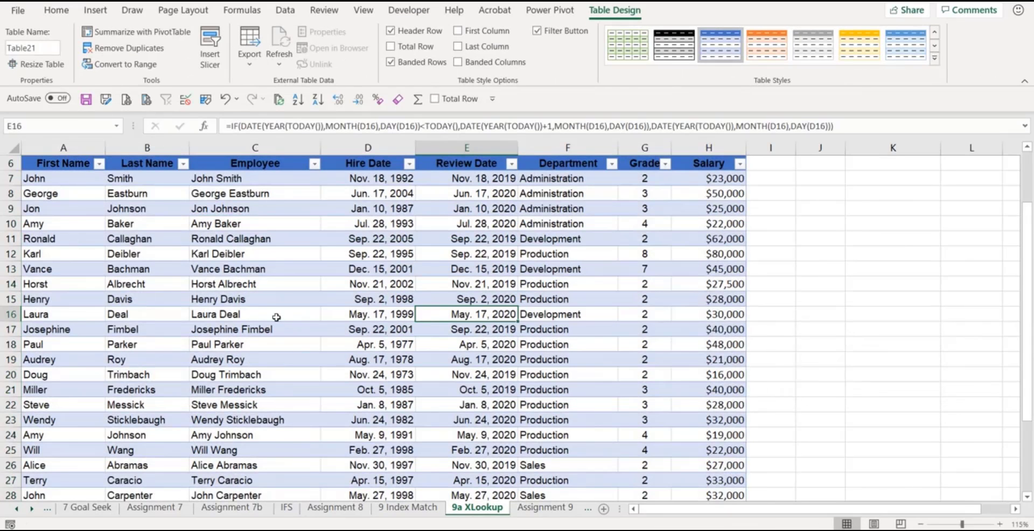
pyautogui.scroll(2, 264, 315)
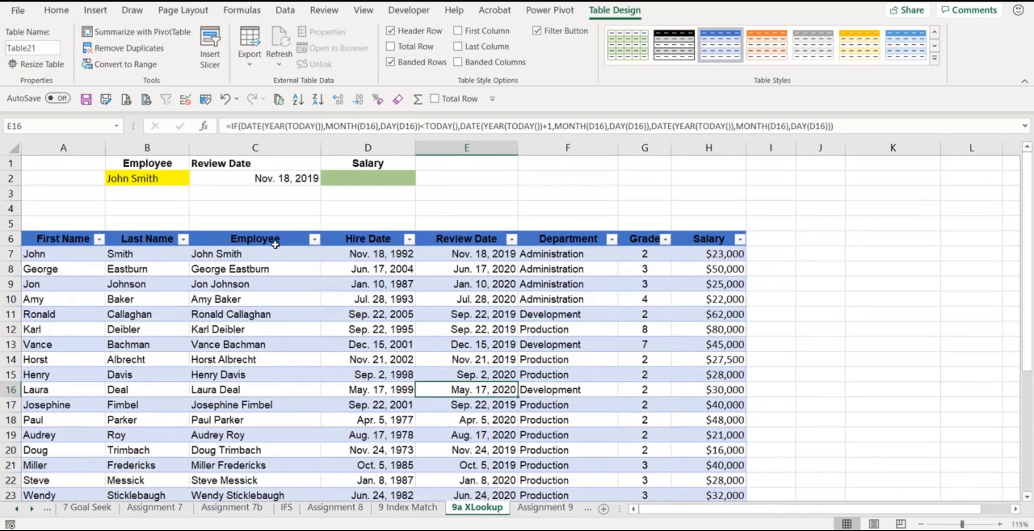
# - Create a named range for the Salary column, H6:H34, using the top row as its name
pyautogui.click(695, 239)
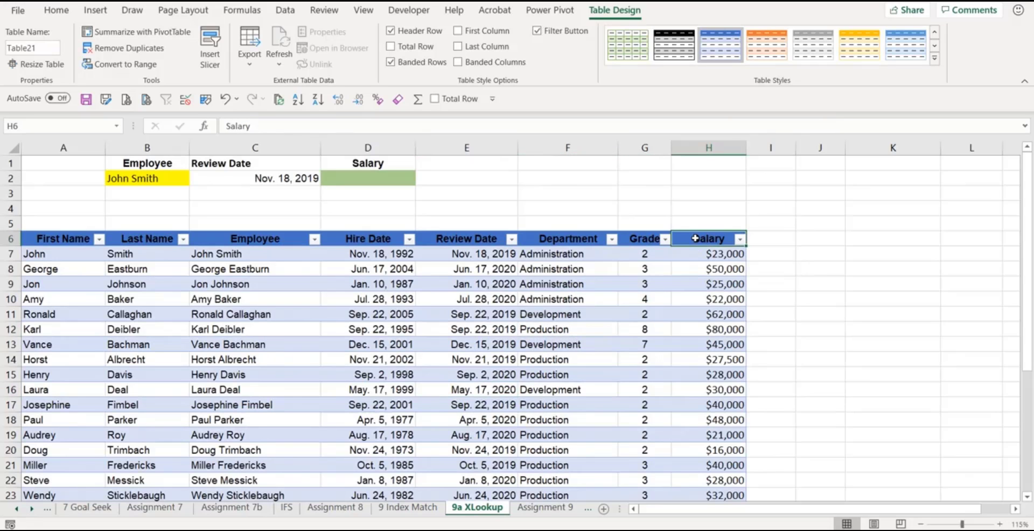
pyautogui.hotkey('ctrl', 'shift', 'Down')
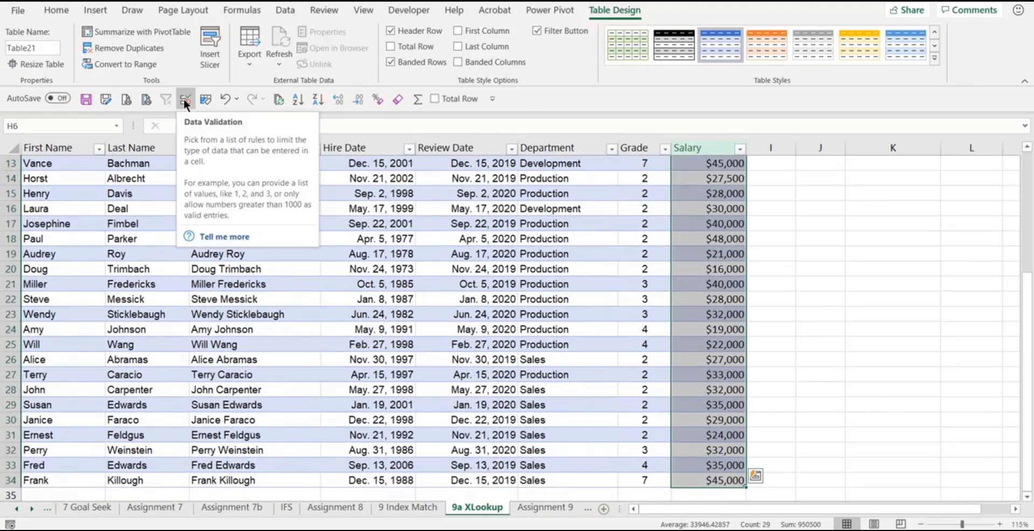
pyautogui.scroll(4, 296, 213)
pyautogui.hotkey('ctrl', 'shift', 'F3')
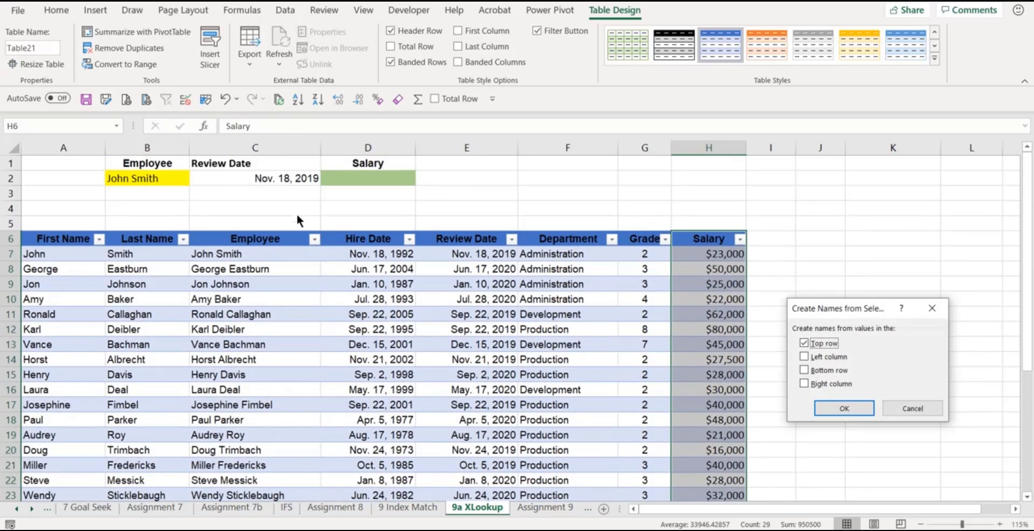
pyautogui.click(860, 405)
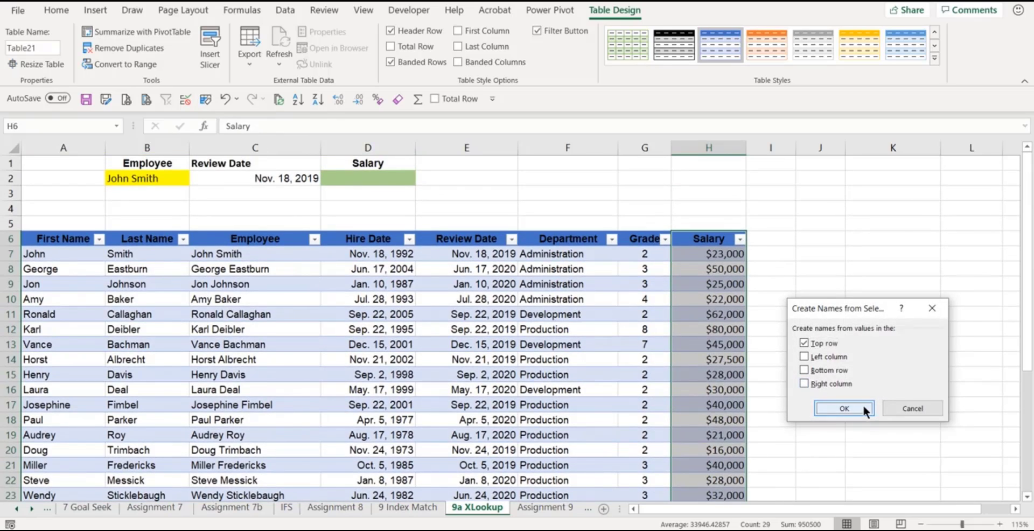
# - Create a named range for the Employee column, C6:C34, using the top row as its name
pyautogui.click(258, 239)
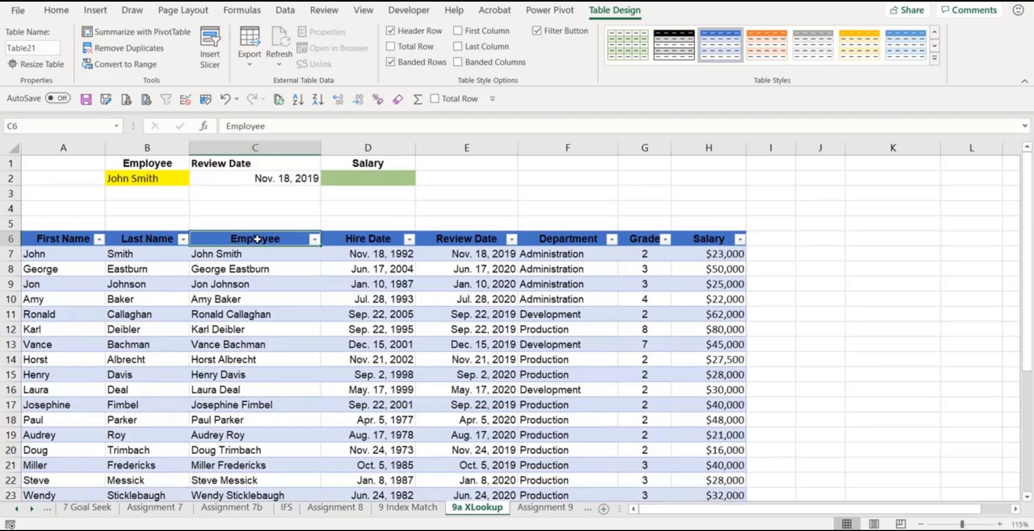
pyautogui.hotkey('ctrl', 'shift', 'Down')
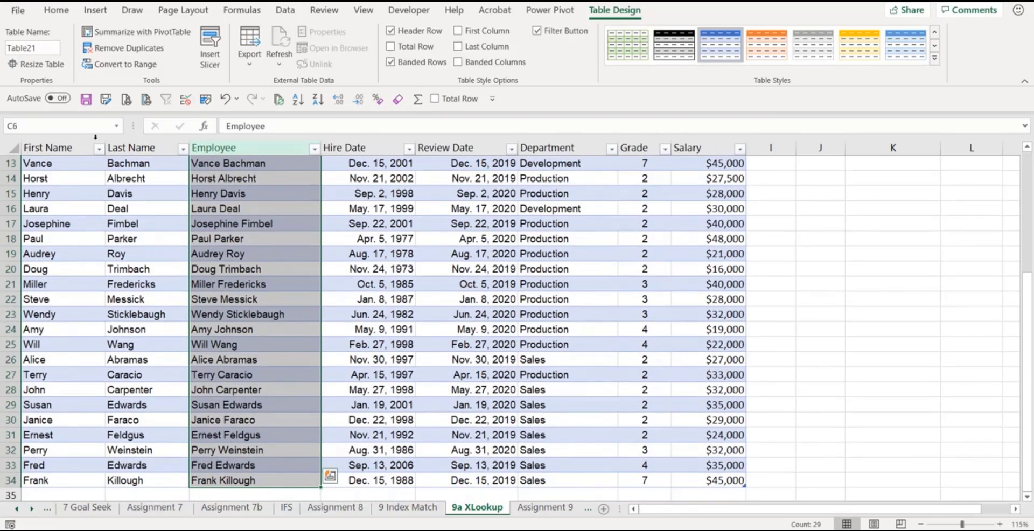
pyautogui.click(207, 98)
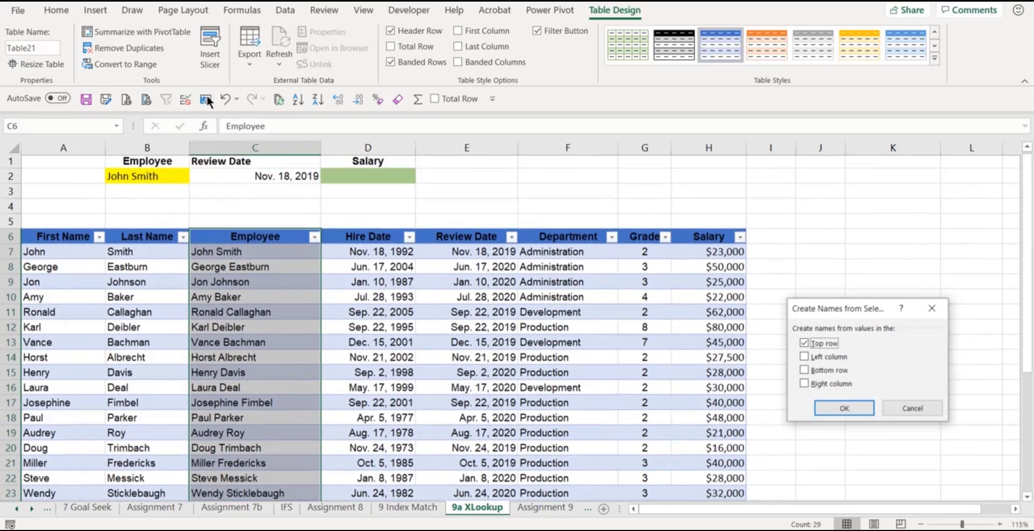
pyautogui.click(827, 405)
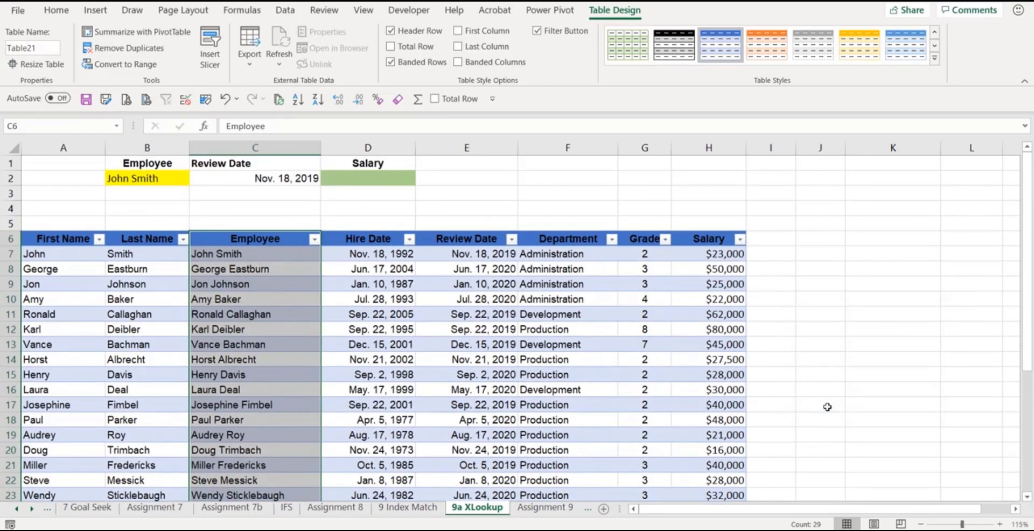
# - Select all the employee table's data and check the table's name
pyautogui.click(429, 399)
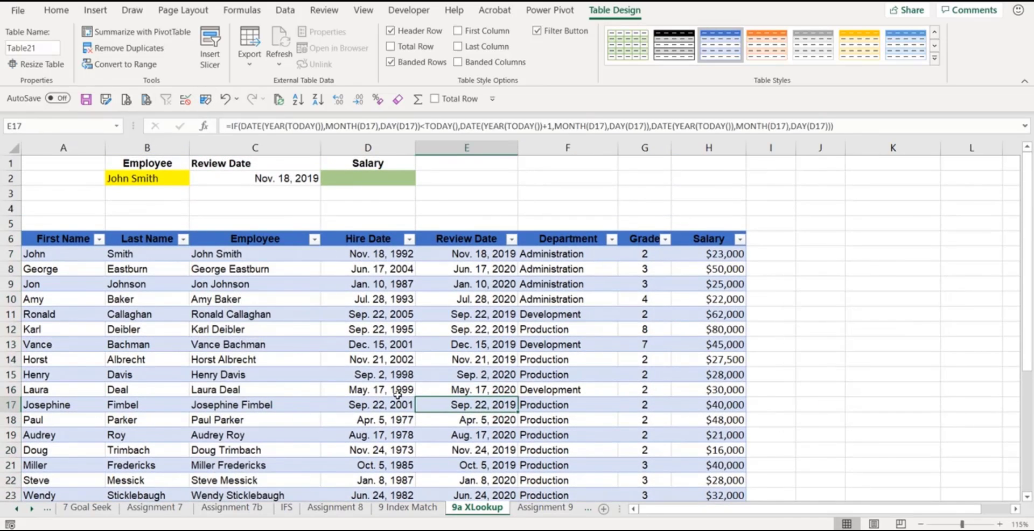
pyautogui.hotkey('ctrl', 'a')
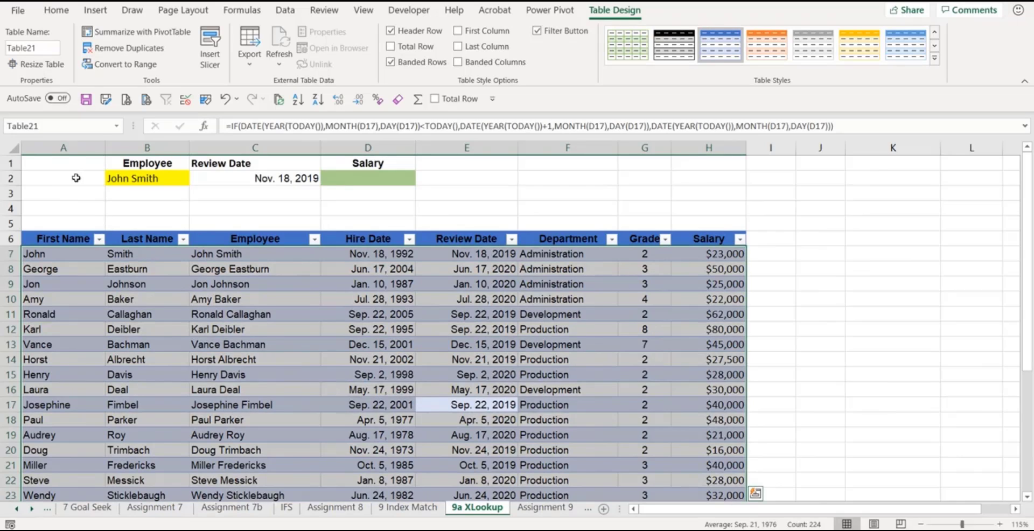
pyautogui.click(45, 125)
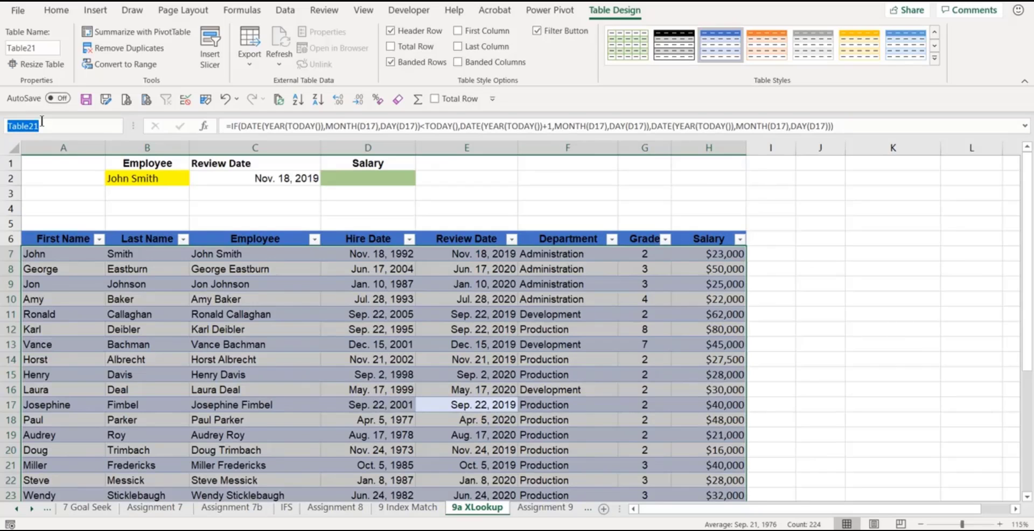
pyautogui.click(296, 348)
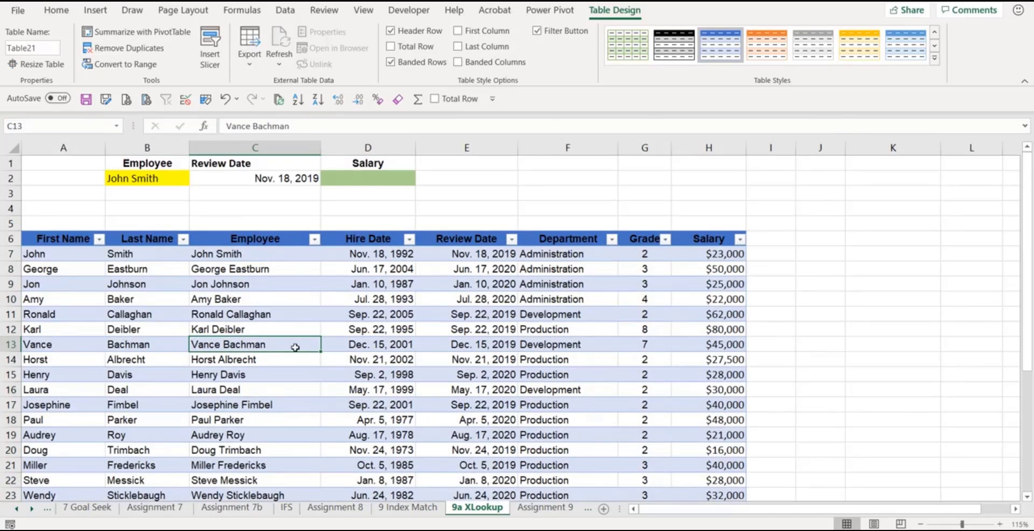
# - Enter =XLOOKUP(B2,Employee,Salary) in D2 to return the selected employee's salary using the named ranges
pyautogui.click(375, 180)
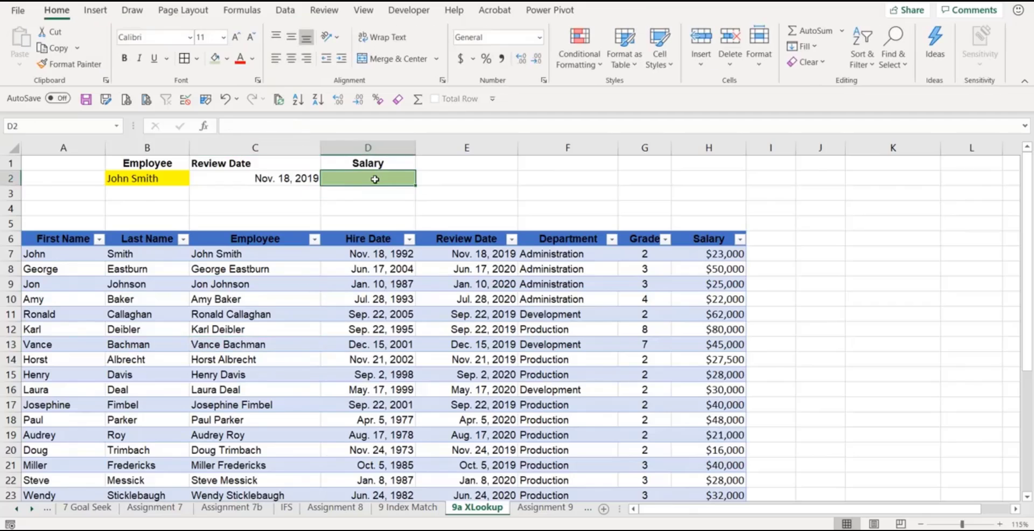
pyautogui.write('=xl')
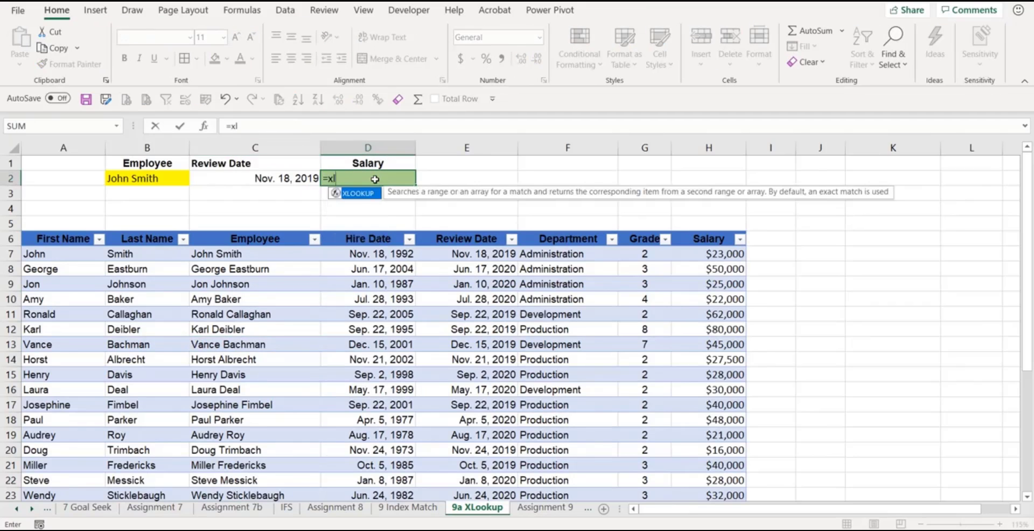
pyautogui.press('Tab')
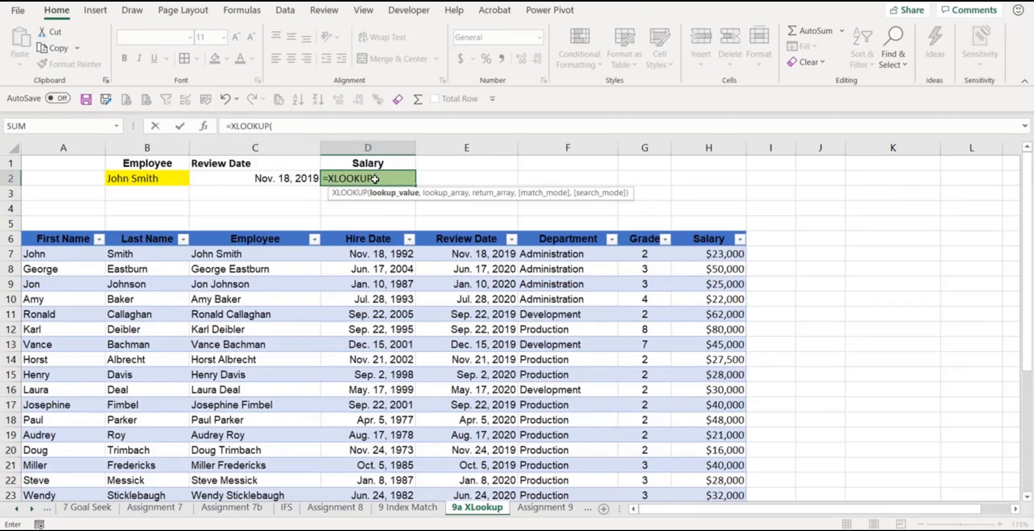
pyautogui.click(132, 184)
pyautogui.write(',em')
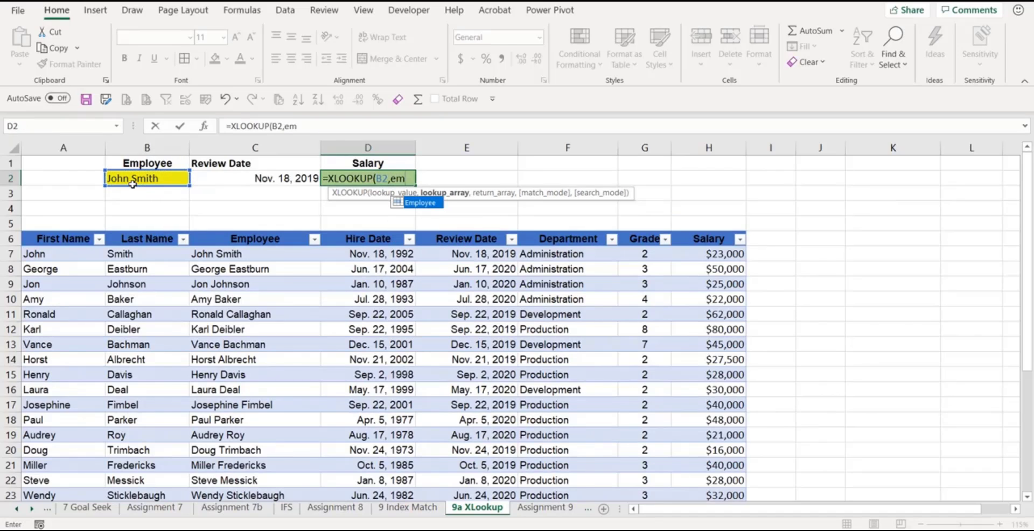
pyautogui.press('Tab')
pyautogui.write(',')
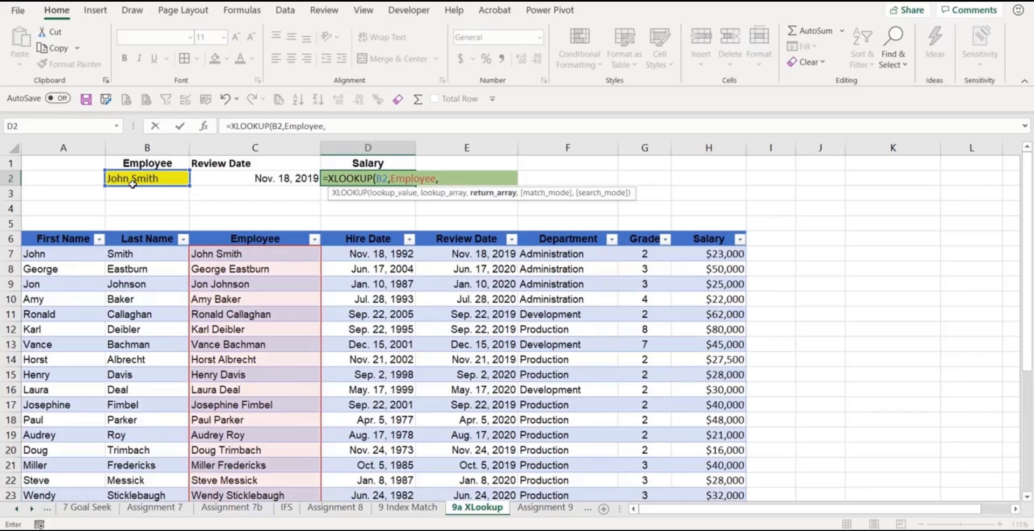
pyautogui.write('sa')
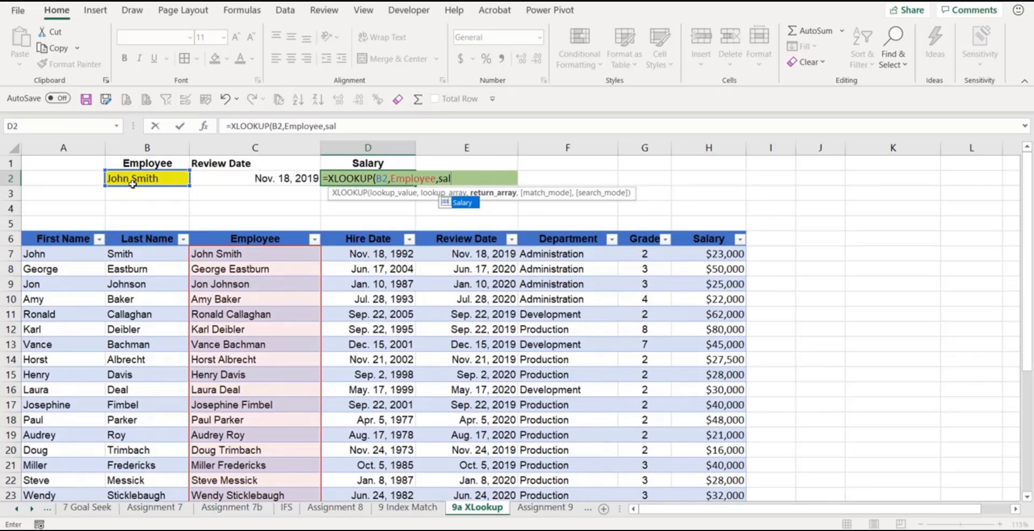
pyautogui.write('l')
pyautogui.press('Tab')
pyautogui.write(')')
pyautogui.press('Return')
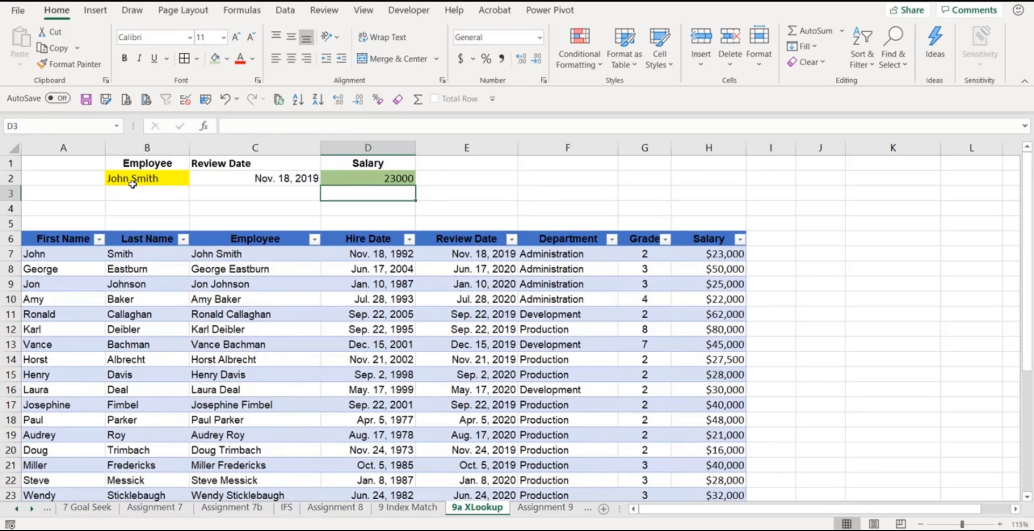
# - On the Assignment 9 sheet, choose the second listed employee in A5 and Department as the item in B5
pyautogui.click(545, 508)
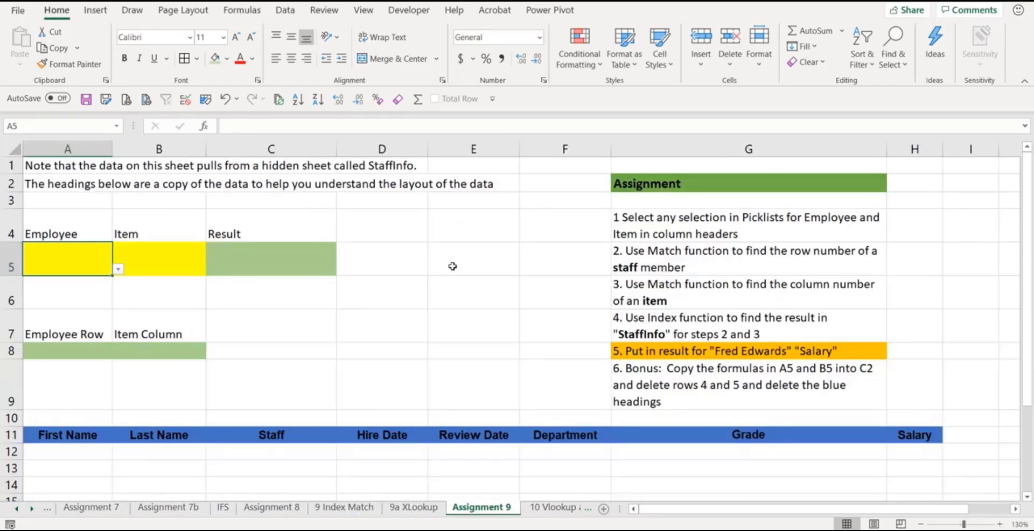
pyautogui.click(117, 268)
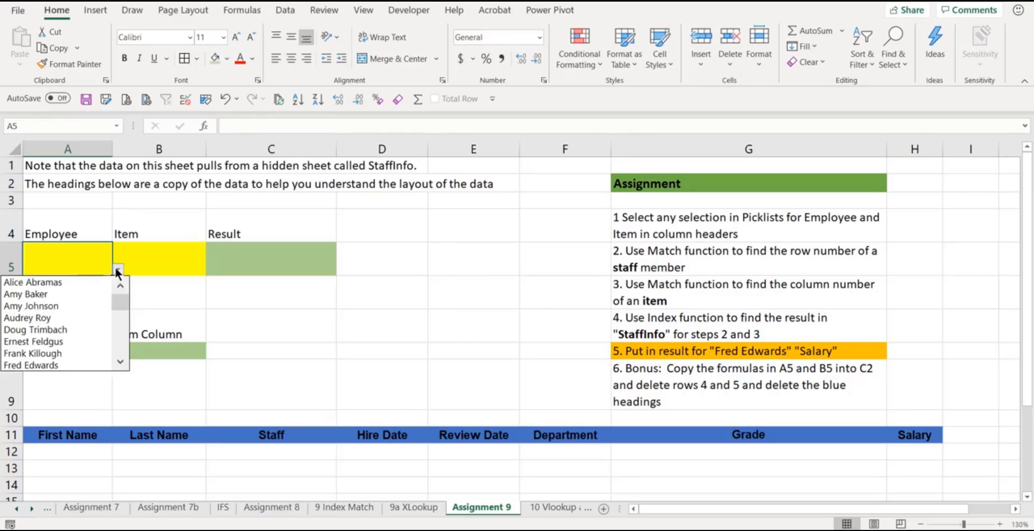
pyautogui.click(61, 295)
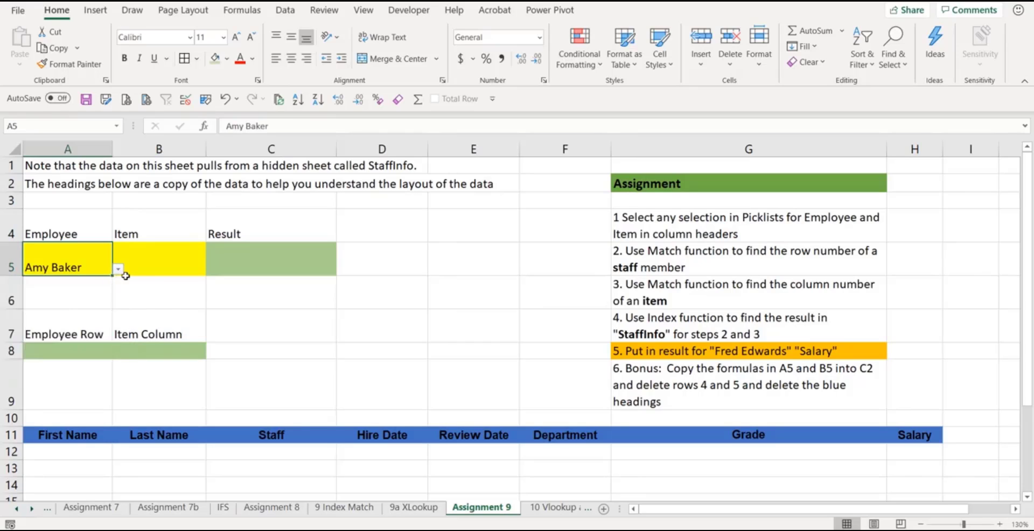
pyautogui.click(156, 257)
pyautogui.click(212, 269)
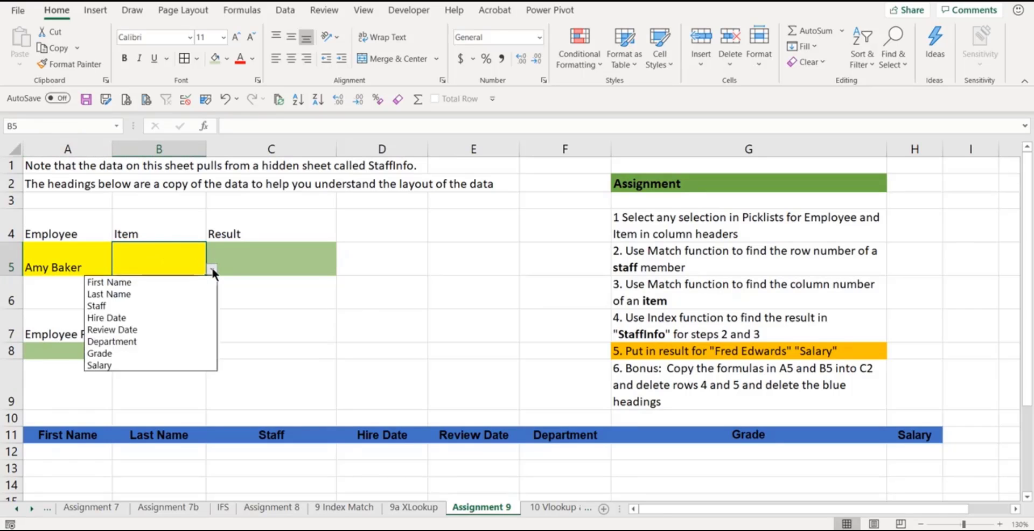
pyautogui.click(141, 337)
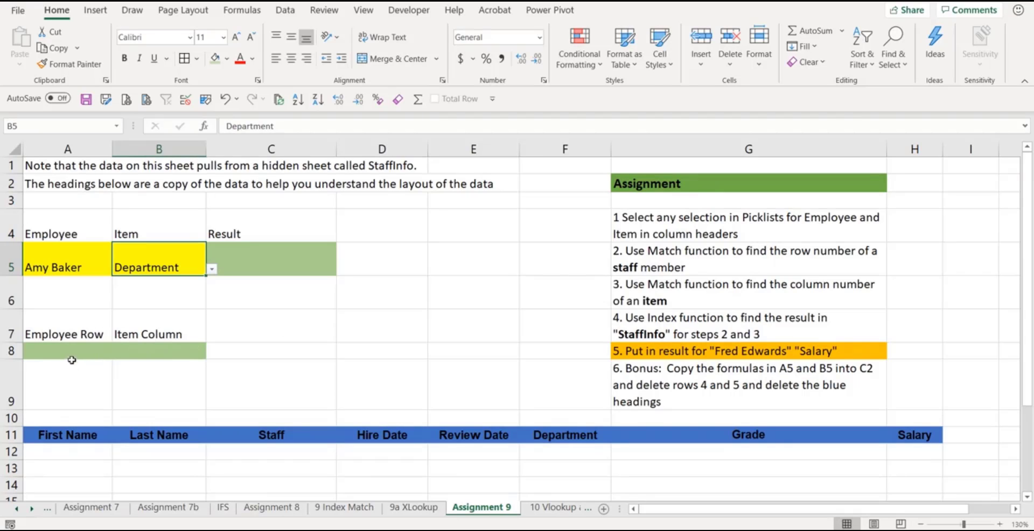
pyautogui.click(70, 339)
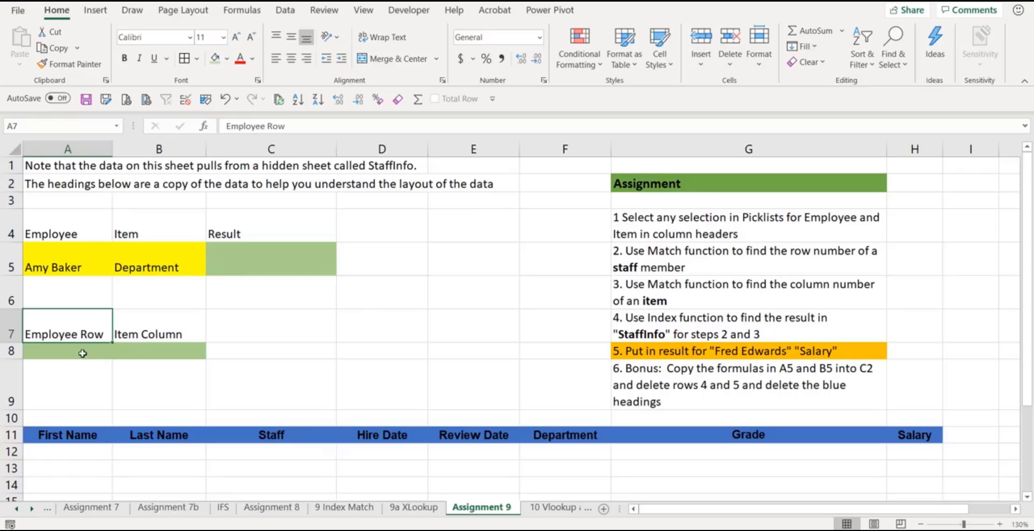
pyautogui.click(82, 354)
pyautogui.click(158, 347)
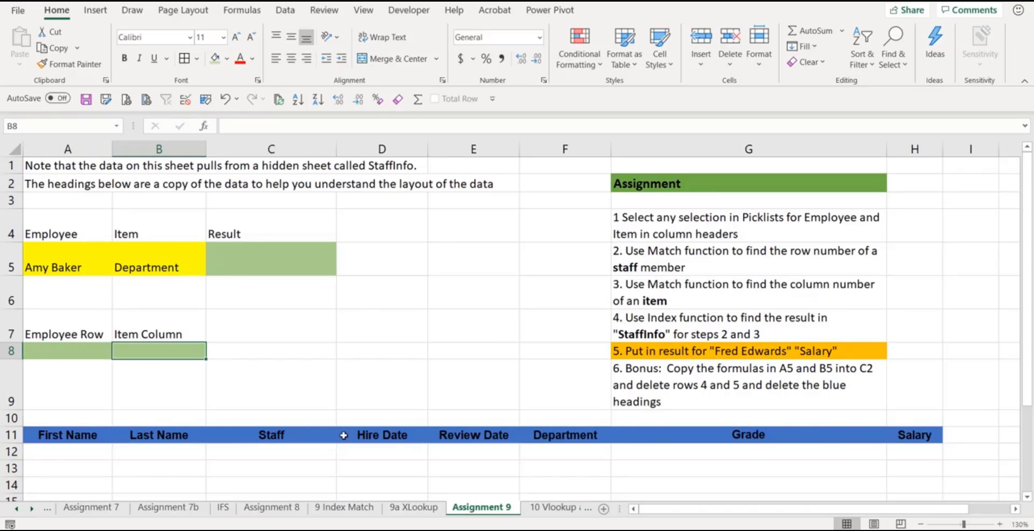
# - Enter =MATCH(A5,Staff,0) in A8 to find the selected employee's row number with an exact match
pyautogui.click(82, 351)
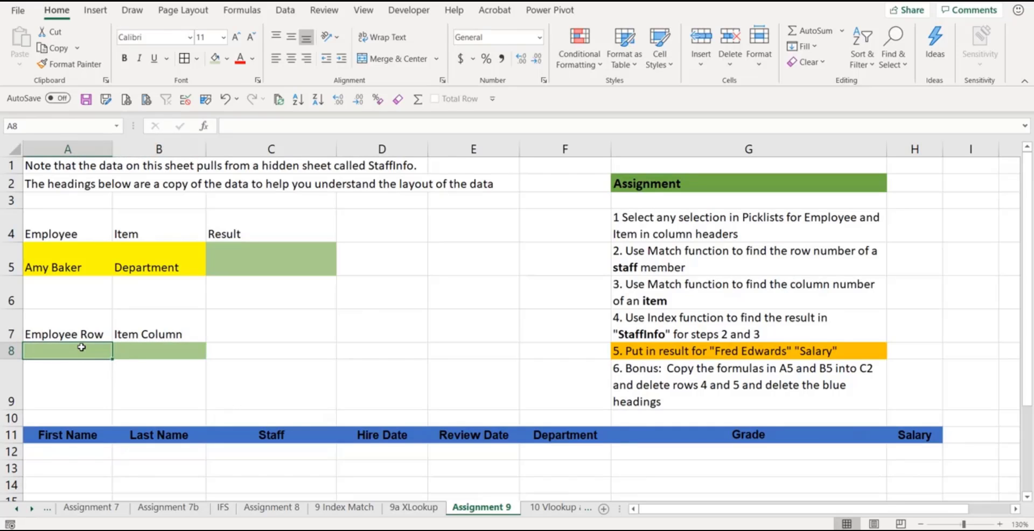
pyautogui.write('=mat')
pyautogui.press('Tab')
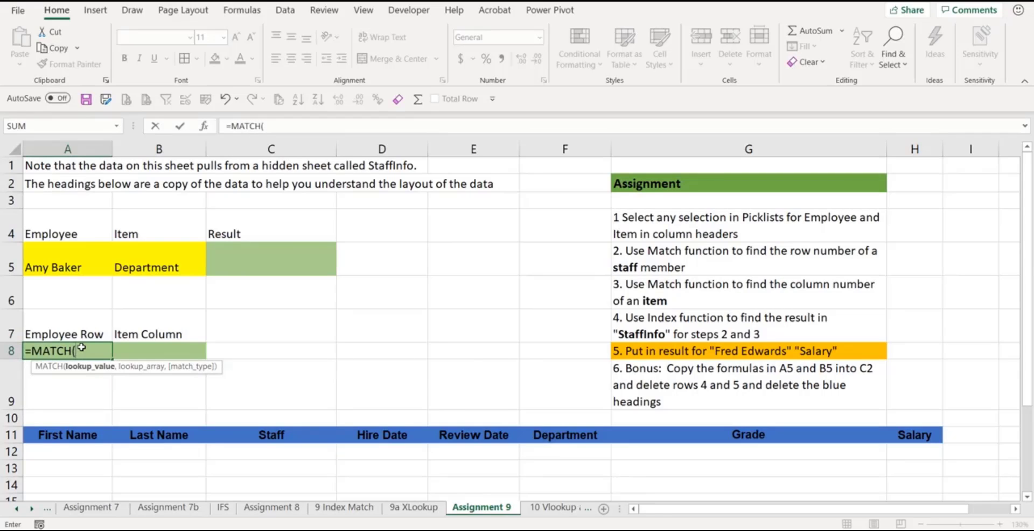
pyautogui.click(64, 266)
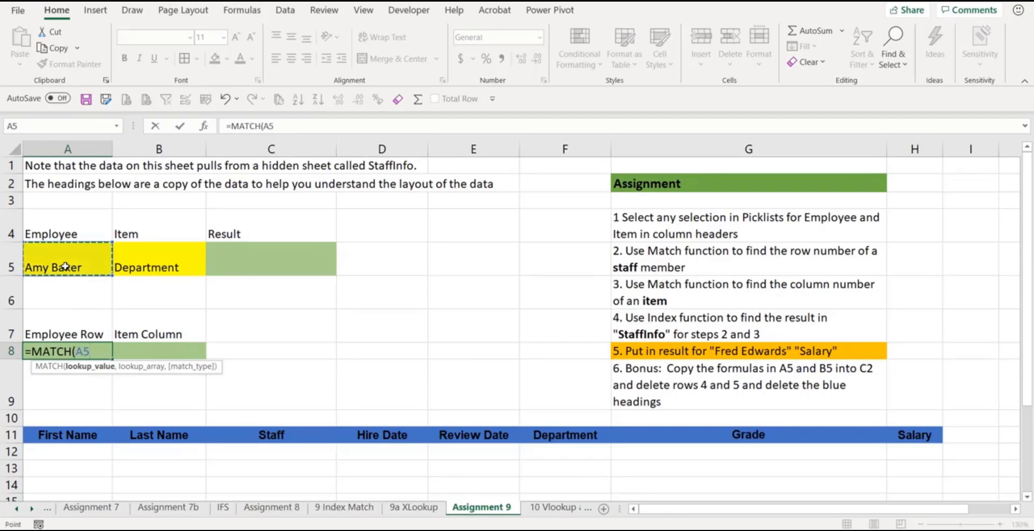
pyautogui.write(',')
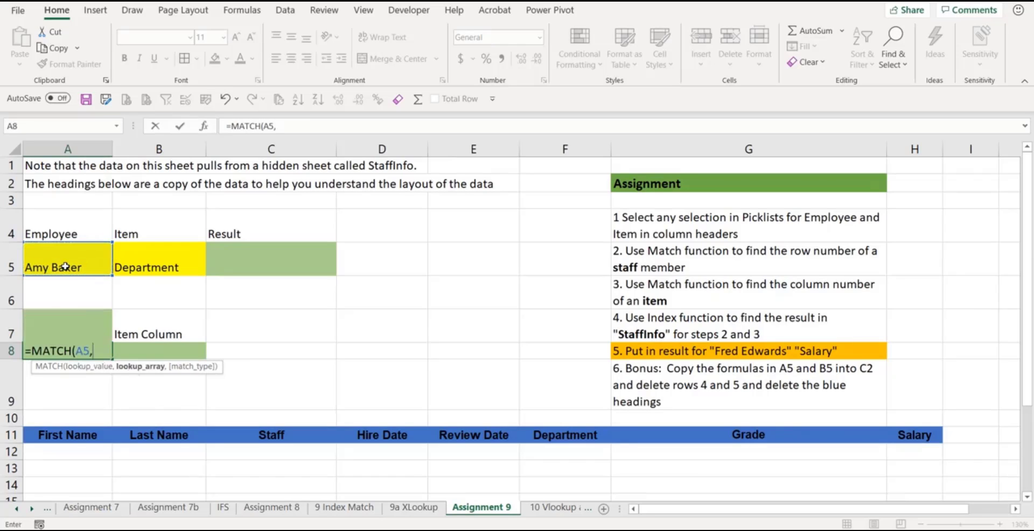
pyautogui.write('st')
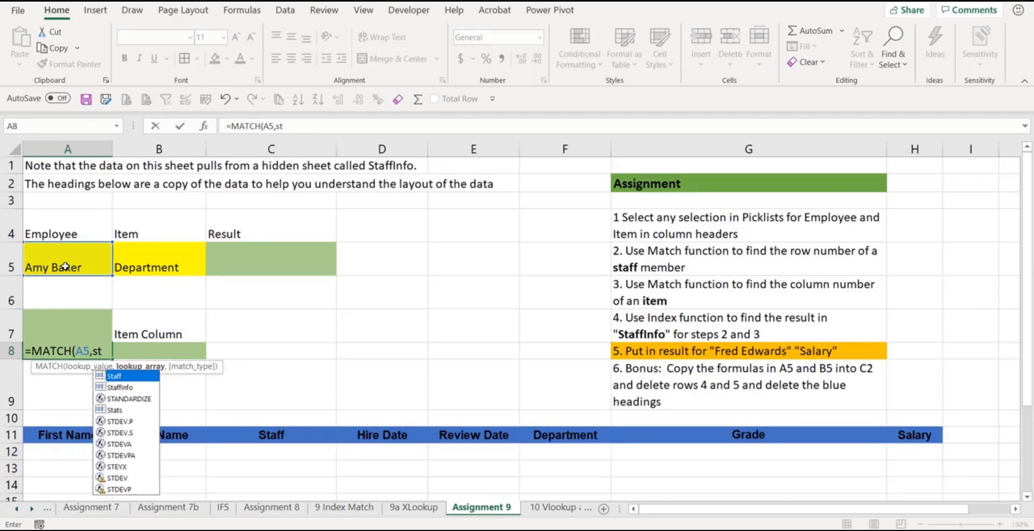
pyautogui.press('Tab')
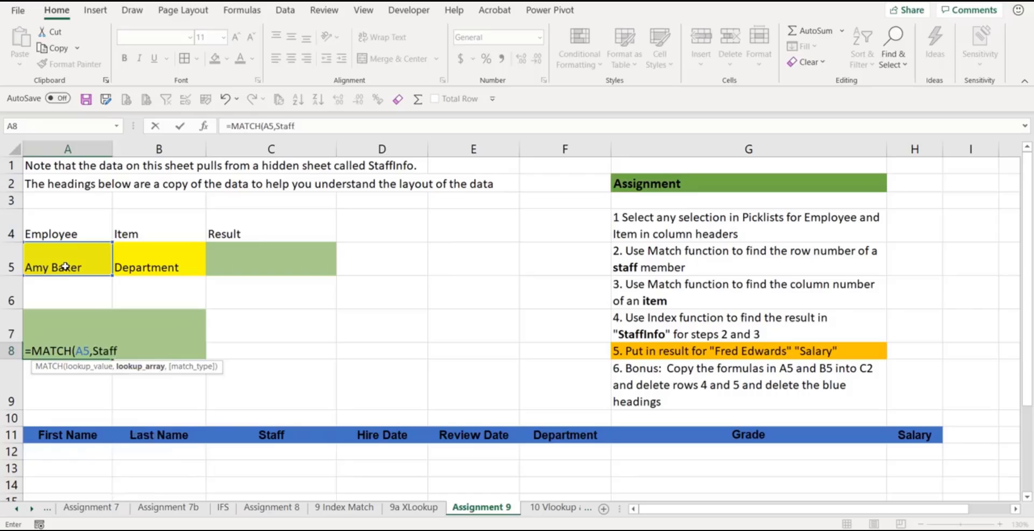
pyautogui.write(',')
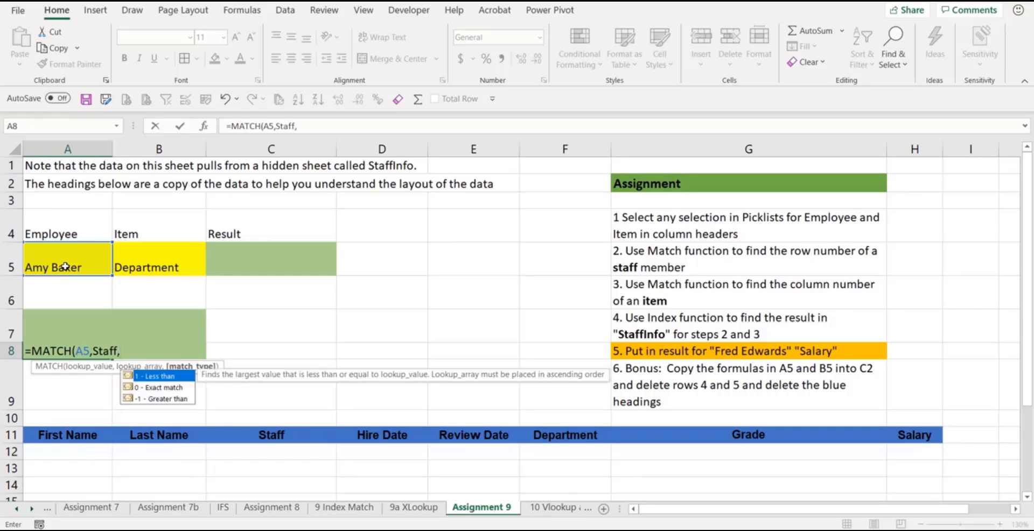
pyautogui.press('Down')
pyautogui.press('Tab')
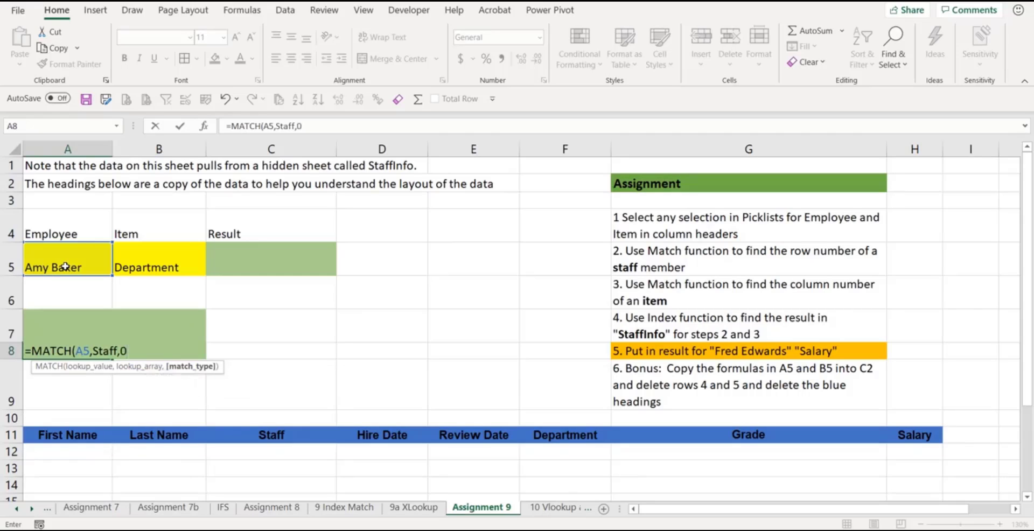
pyautogui.press('Return')
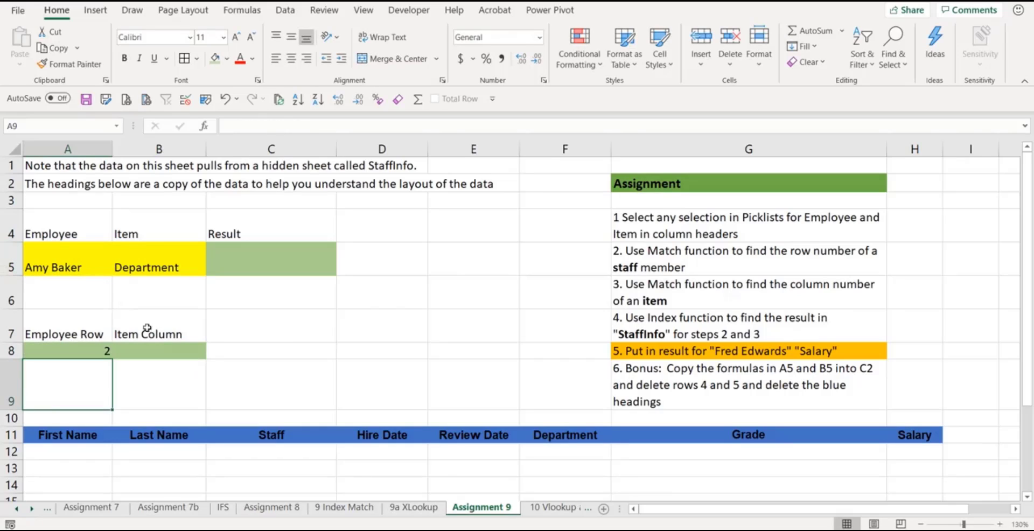
# - Enter =MATCH(B5,Item,0) in B8 to find the selected item's column number with an exact match
pyautogui.click(147, 347)
pyautogui.write('=')
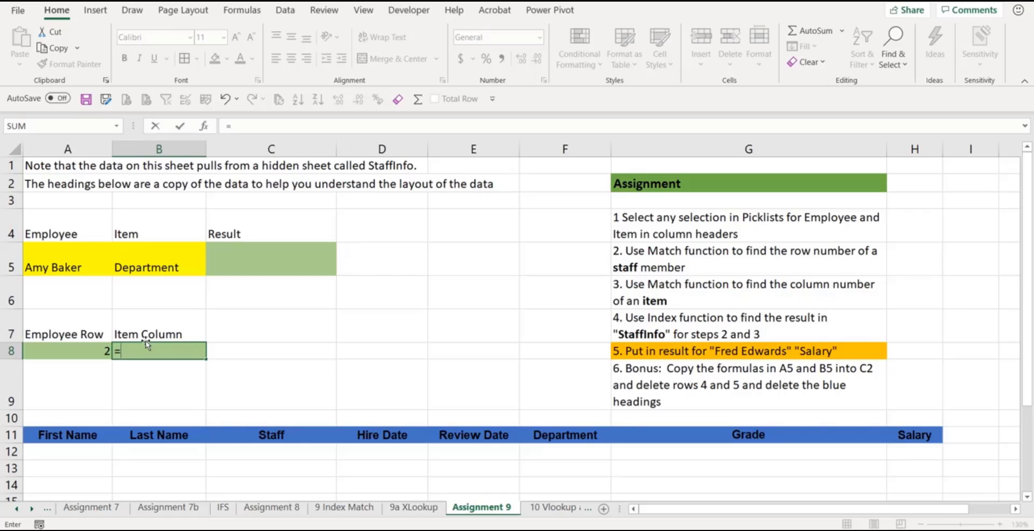
pyautogui.write('mat')
pyautogui.press('Tab')
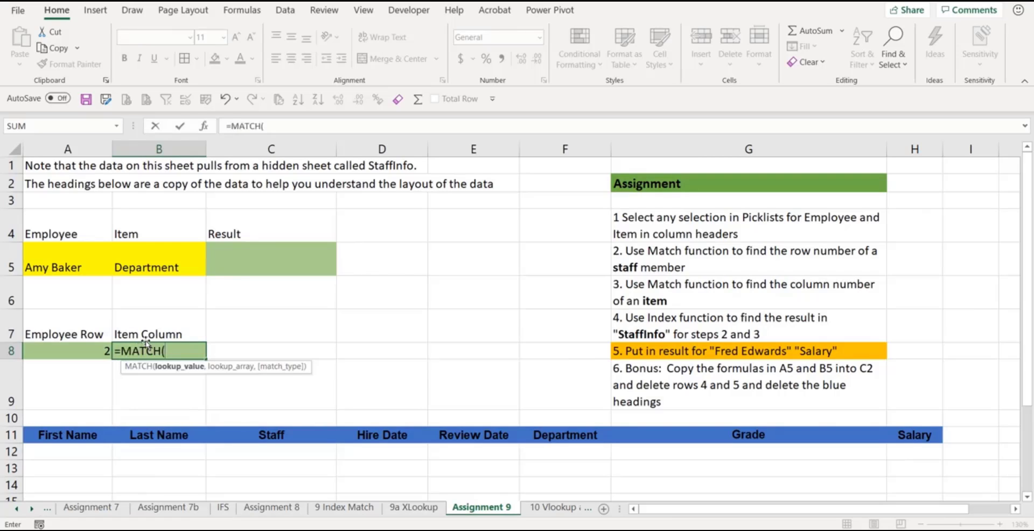
pyautogui.click(163, 260)
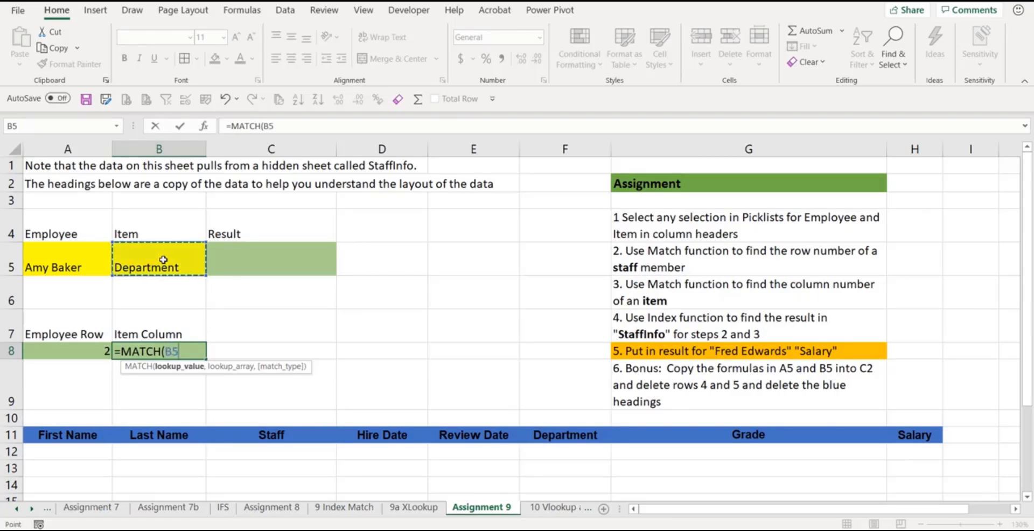
pyautogui.write(',')
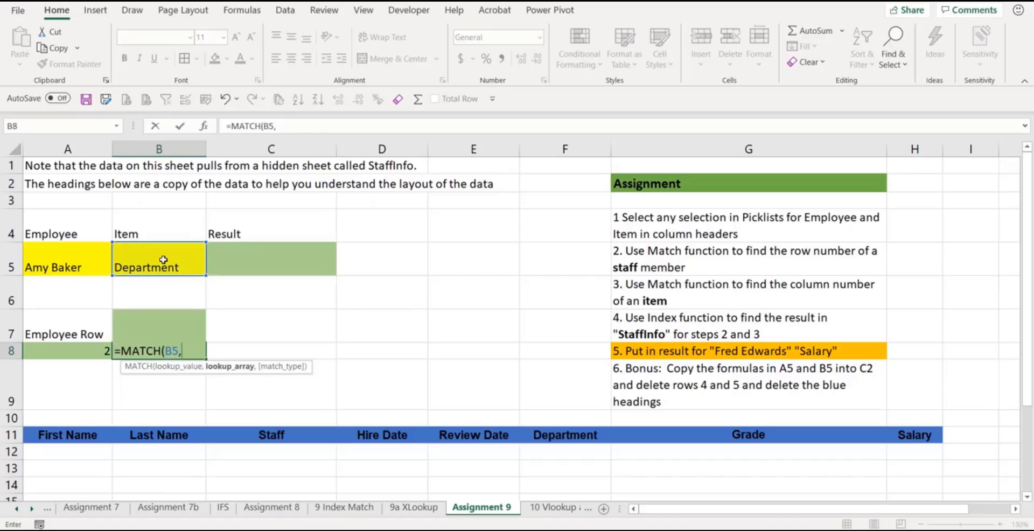
pyautogui.write('ite')
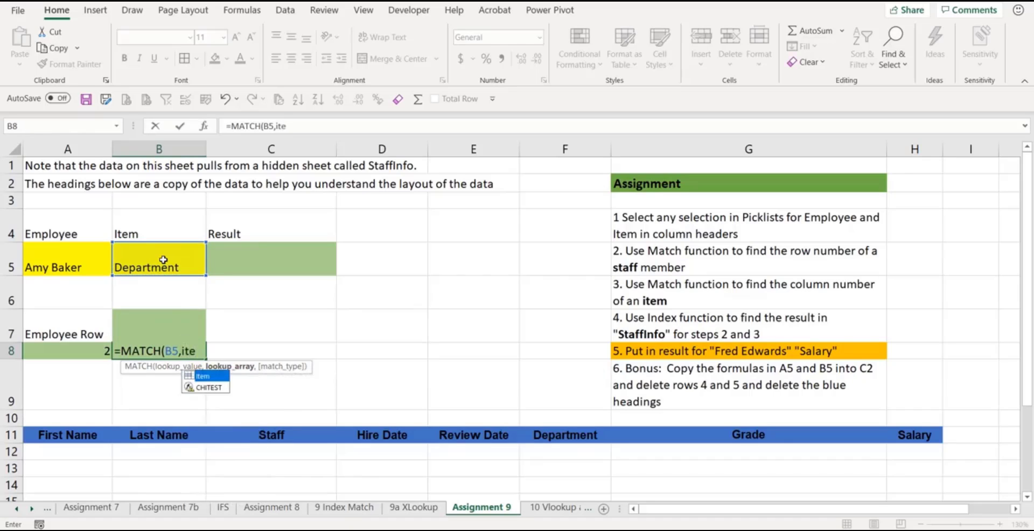
pyautogui.press('Tab')
pyautogui.write(',')
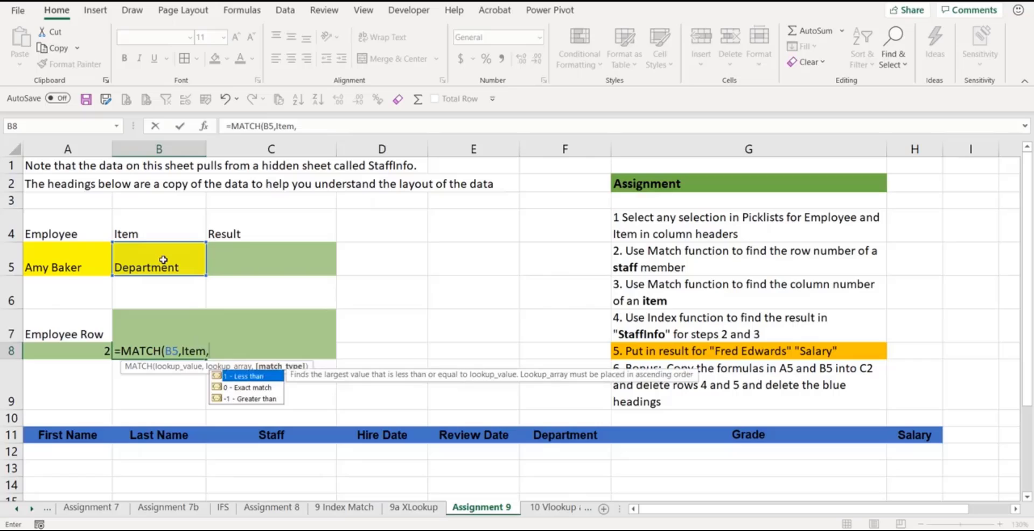
pyautogui.press('Down')
pyautogui.press('Tab')
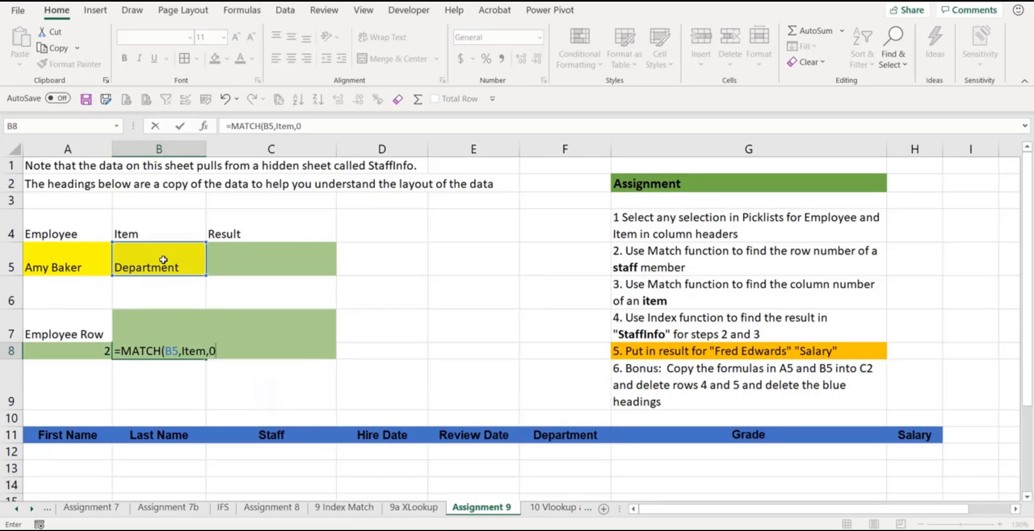
pyautogui.press('Return')
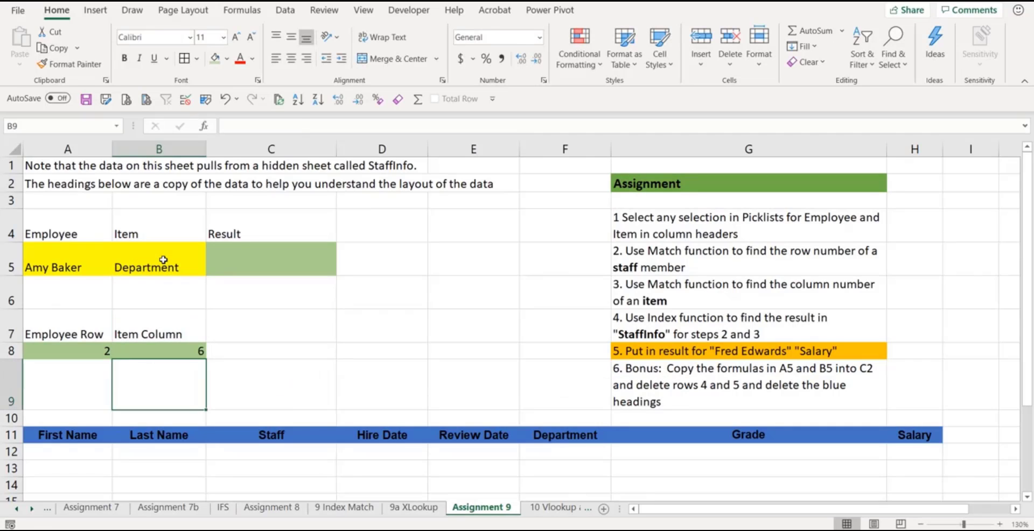
# - Enter =INDEX(StaffInfo,A8,B8) in C5 to return the result from the employee row and item column numbers
pyautogui.click(95, 353)
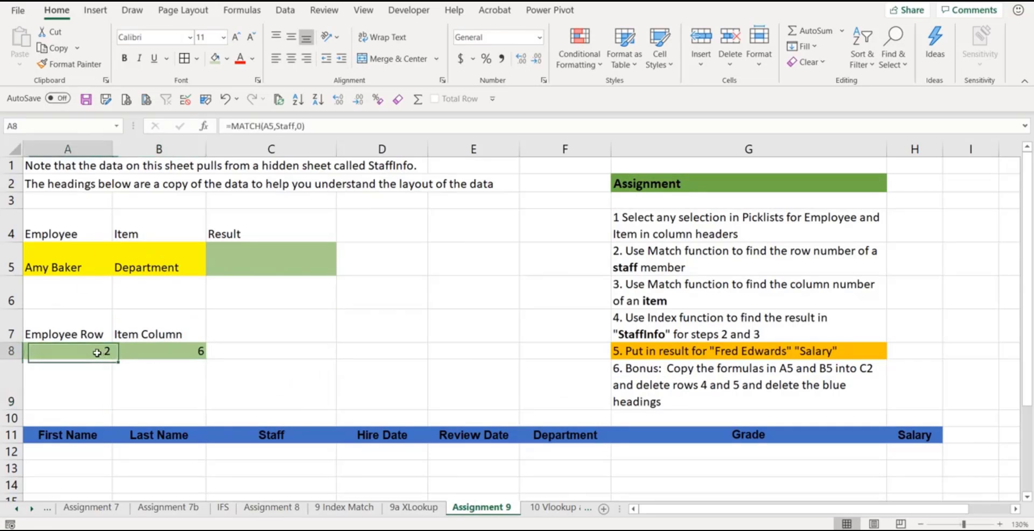
pyautogui.click(163, 351)
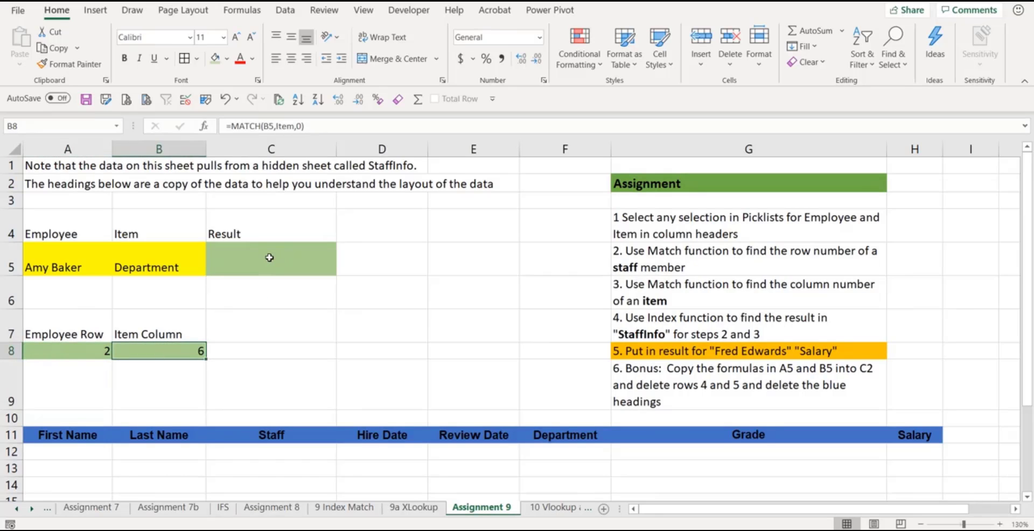
pyautogui.click(270, 258)
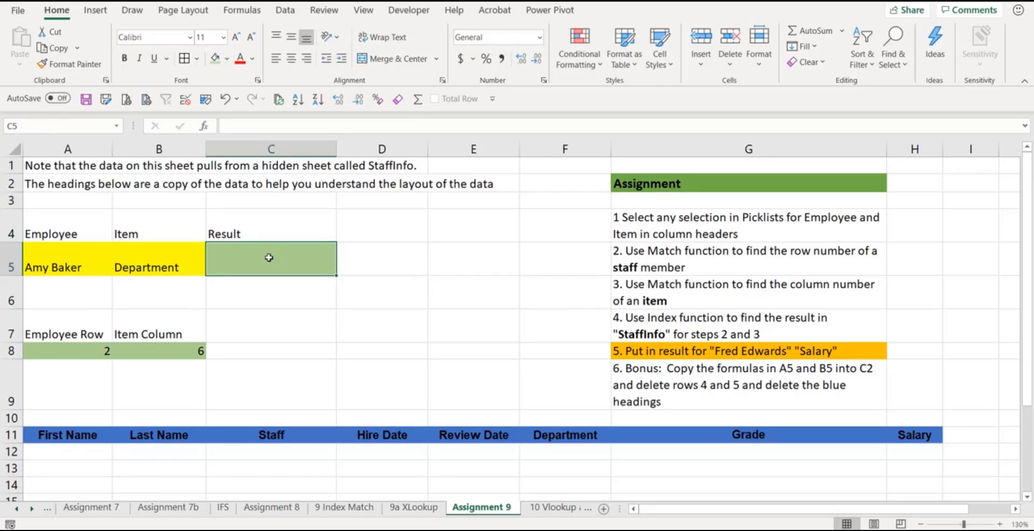
pyautogui.write('=in')
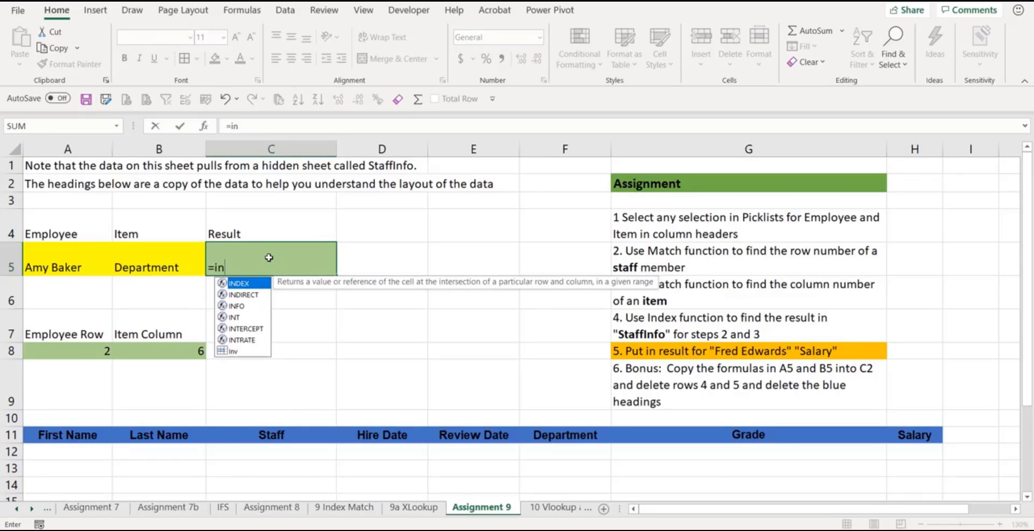
pyautogui.press('Tab')
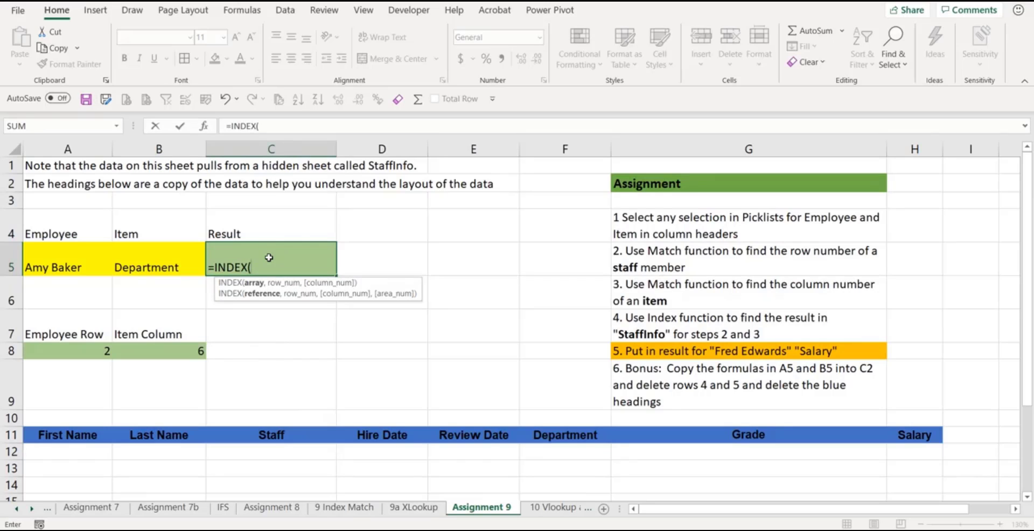
pyautogui.write('staf')
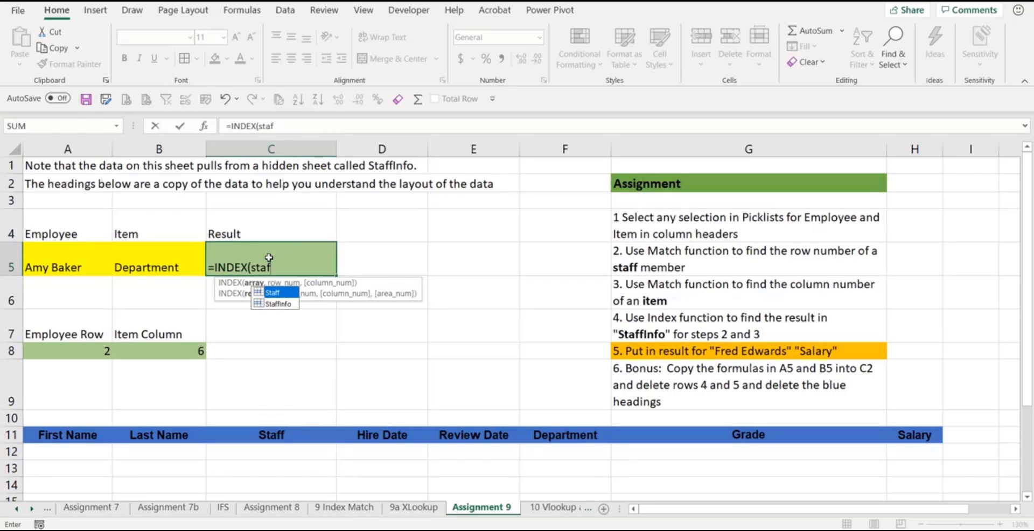
pyautogui.press('Down')
pyautogui.press('Tab')
pyautogui.write(',')
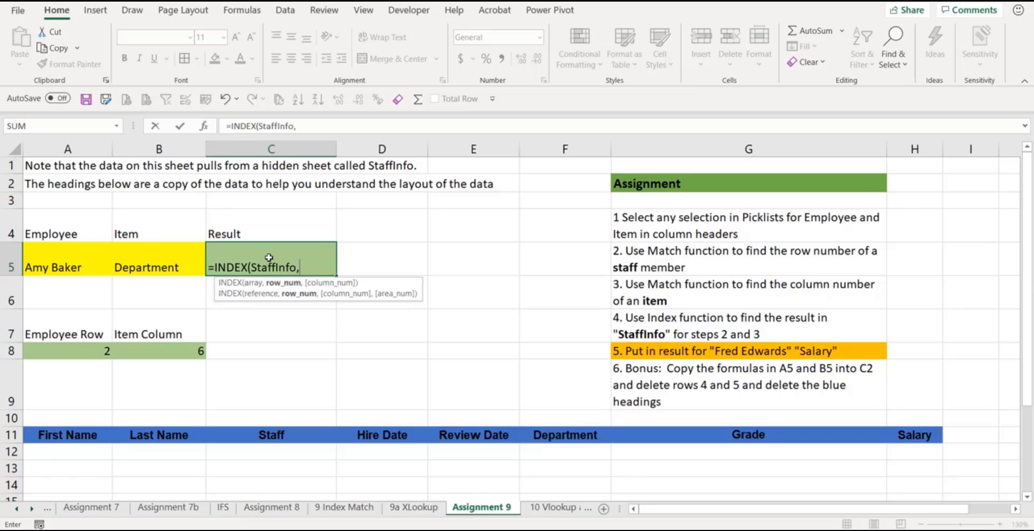
pyautogui.click(80, 354)
pyautogui.write(',')
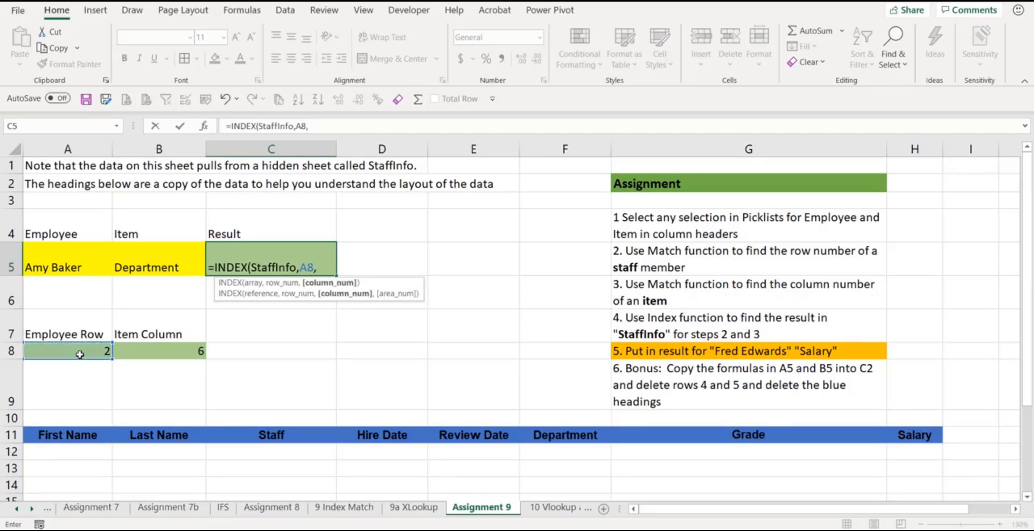
pyautogui.click(136, 349)
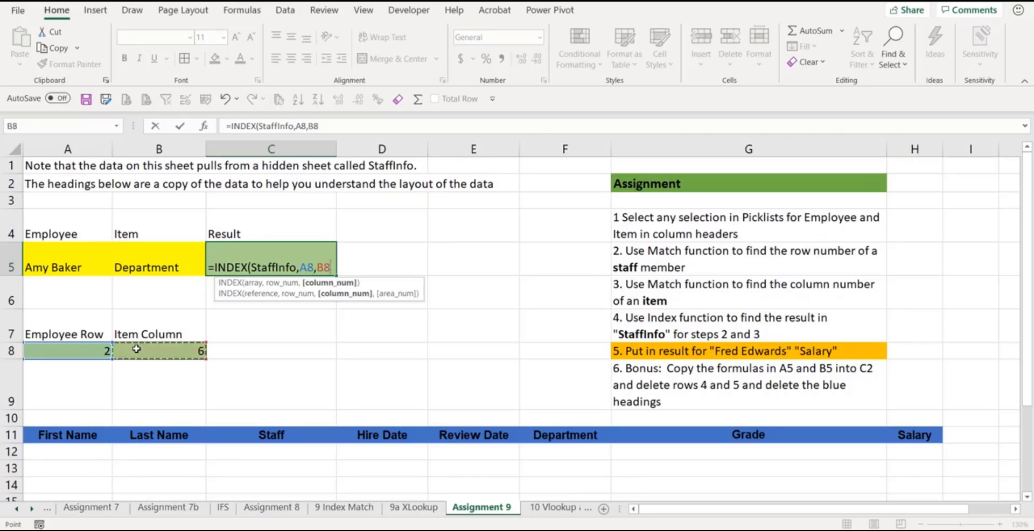
pyautogui.press('Return')
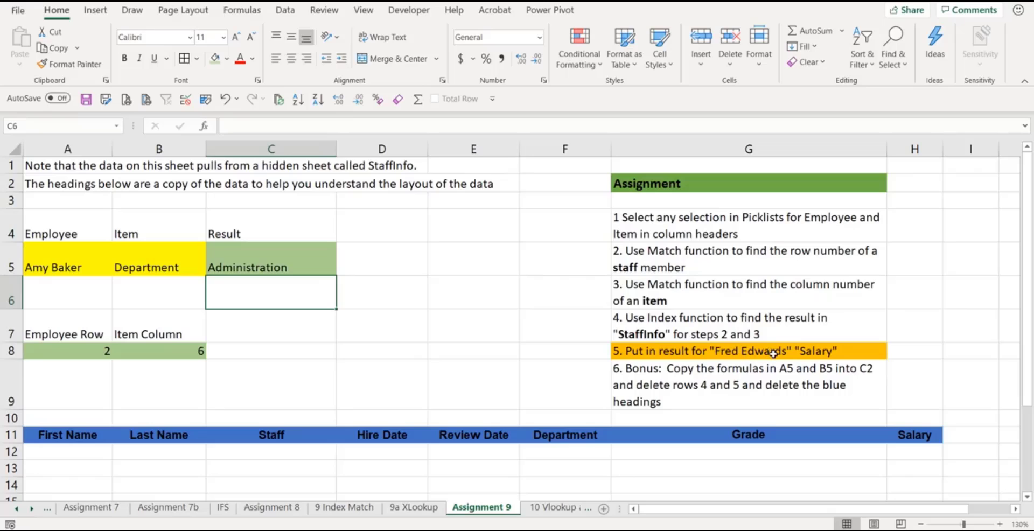
# - Choose the employee named in assignment instruction 5 in A5 and Salary as the item in B5
pyautogui.click(85, 267)
pyautogui.click(118, 268)
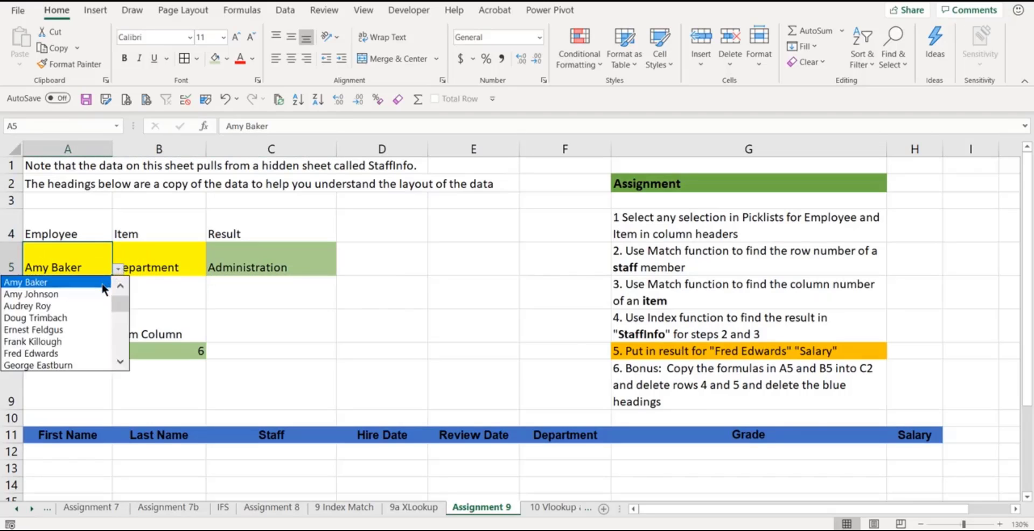
pyautogui.click(53, 353)
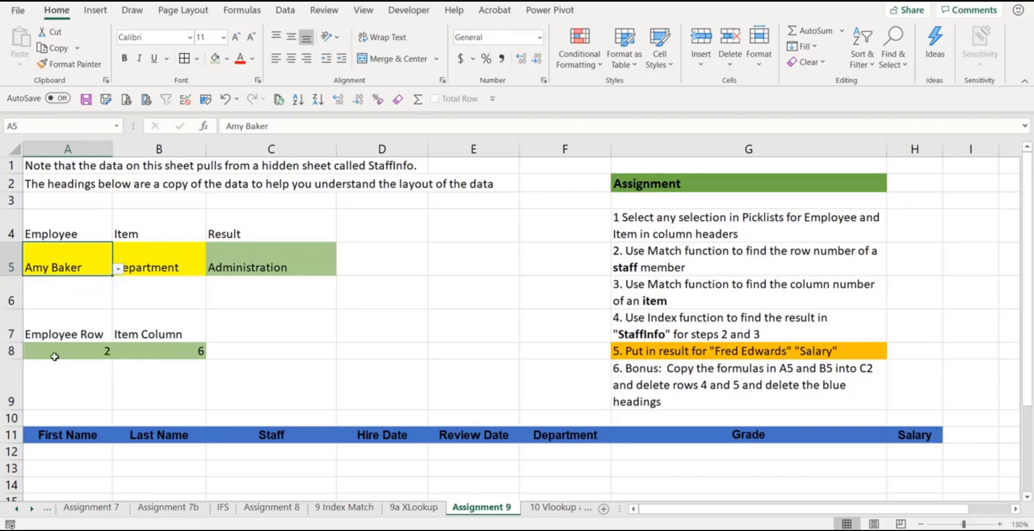
pyautogui.click(190, 259)
pyautogui.click(210, 268)
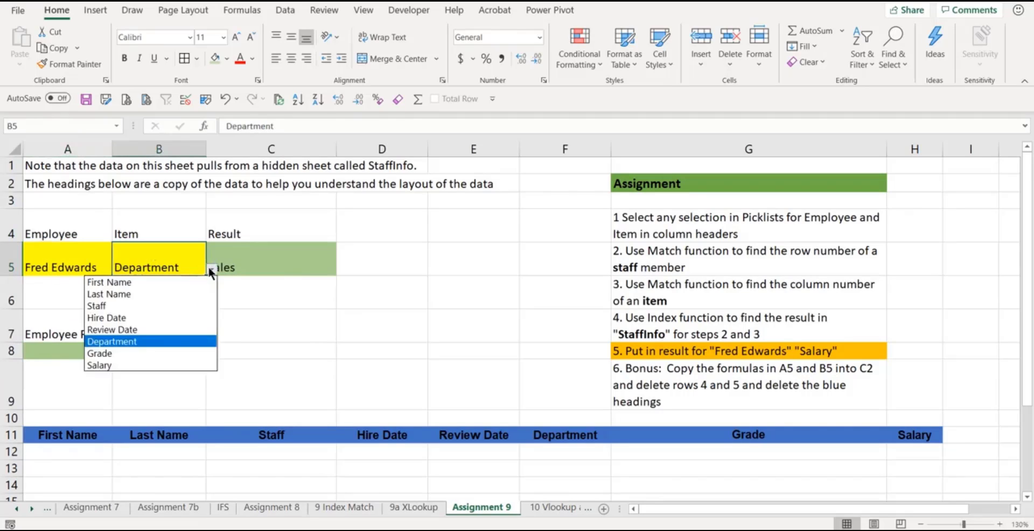
pyautogui.click(136, 366)
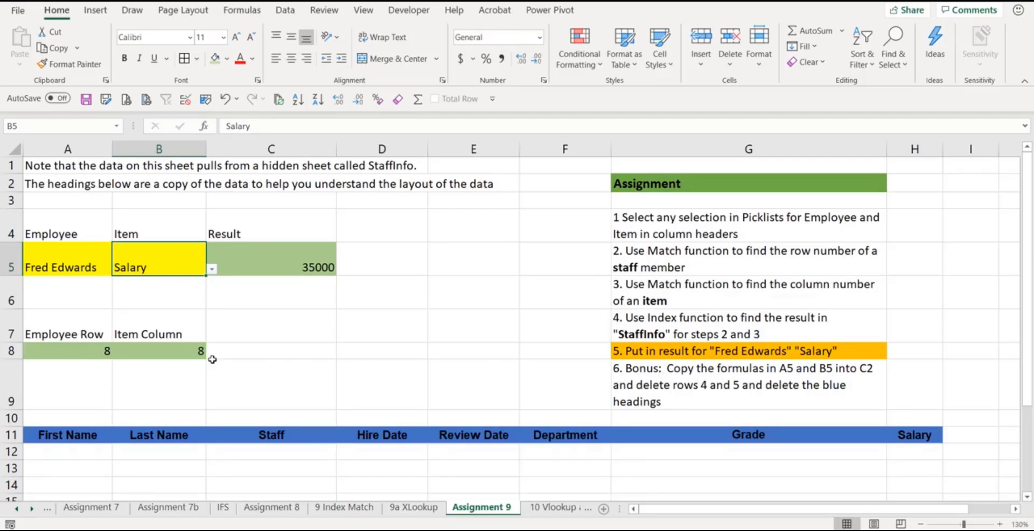
# - Copy MATCH(A5,Staff,0) from A8 and substitute it for the A8 reference in C5's INDEX formula
pyautogui.click(80, 354)
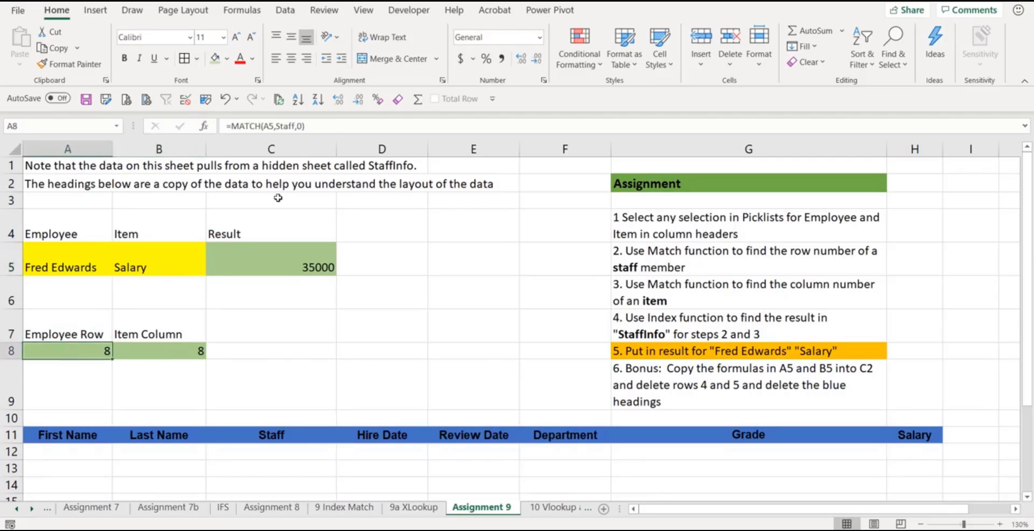
pyautogui.click(306, 126)
pyautogui.moveTo(305, 126); pyautogui.dragTo(228, 127)
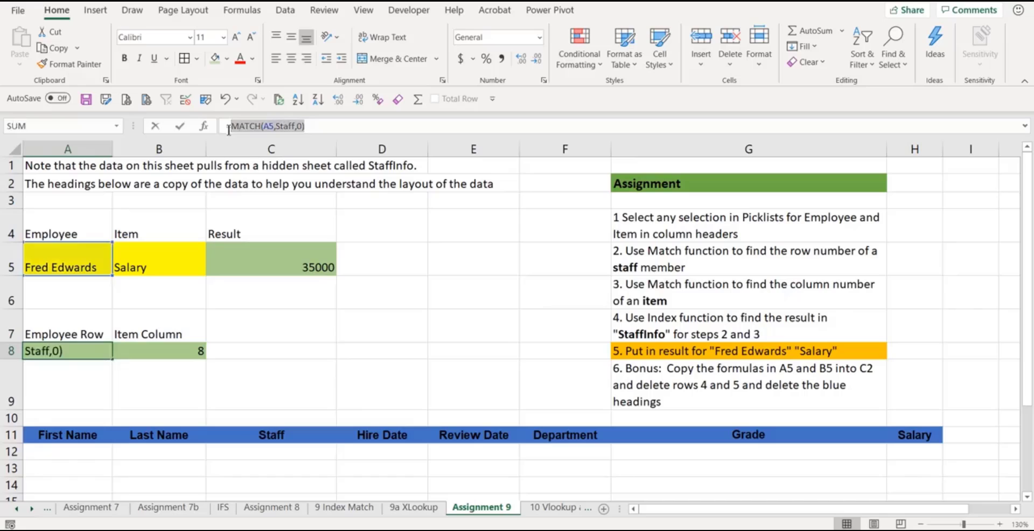
pyautogui.hotkey('ctrl', 'c')
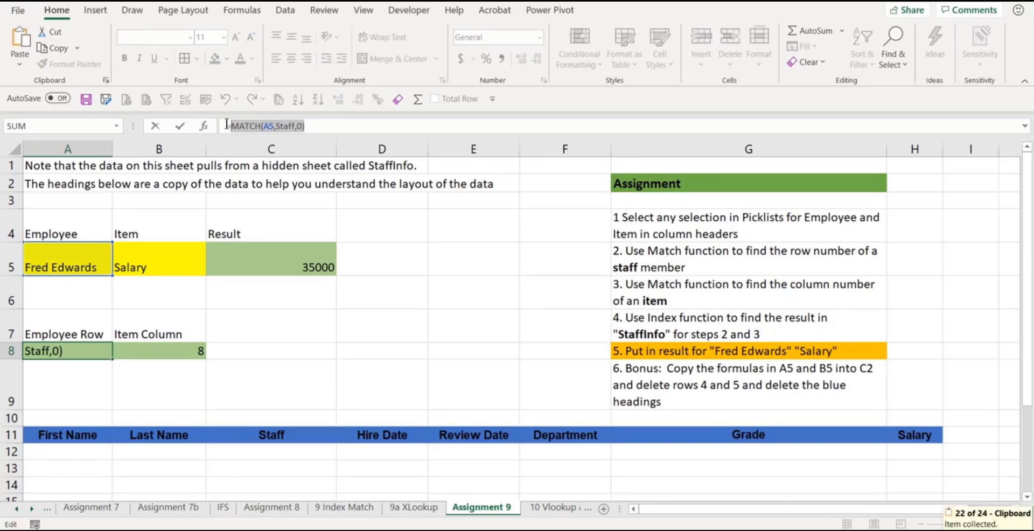
pyautogui.press('Escape')
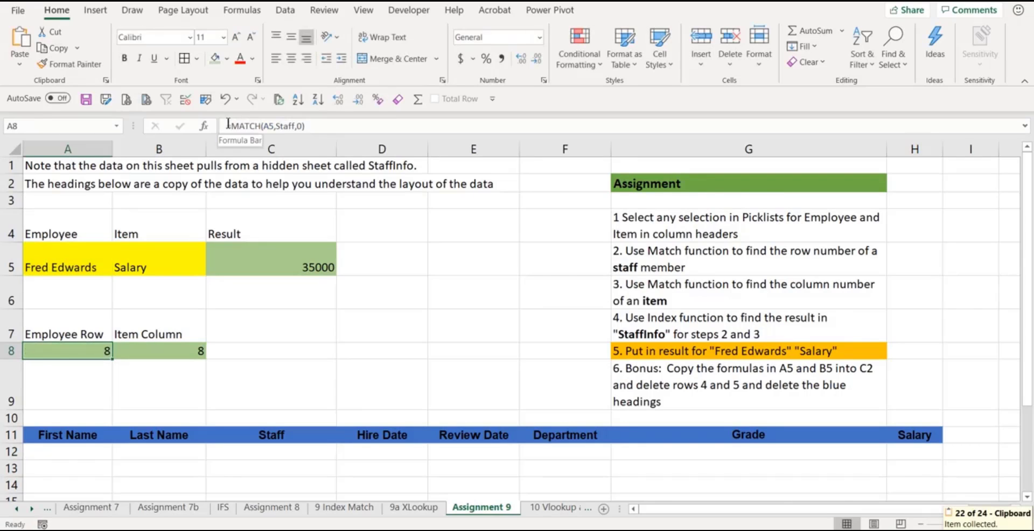
pyautogui.click(271, 264)
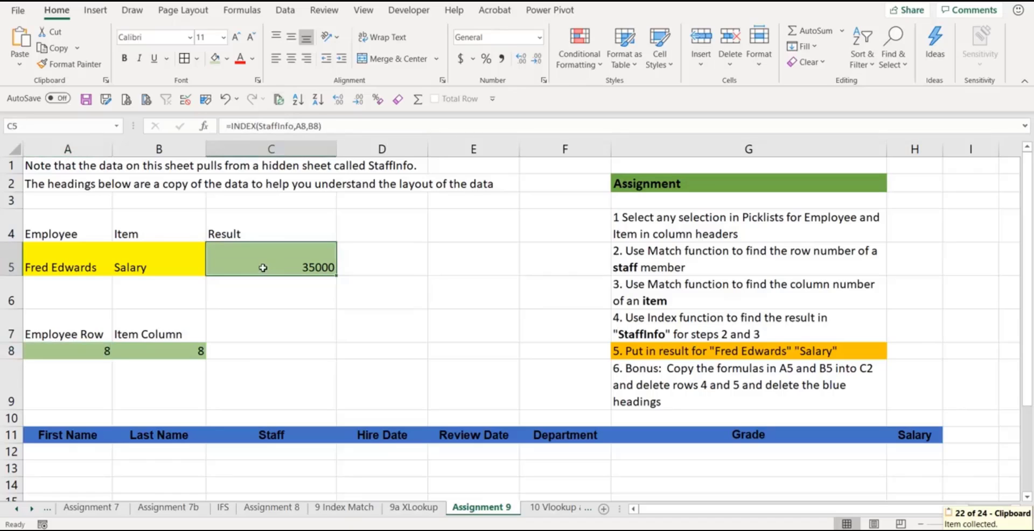
pyautogui.doubleClick(301, 125)
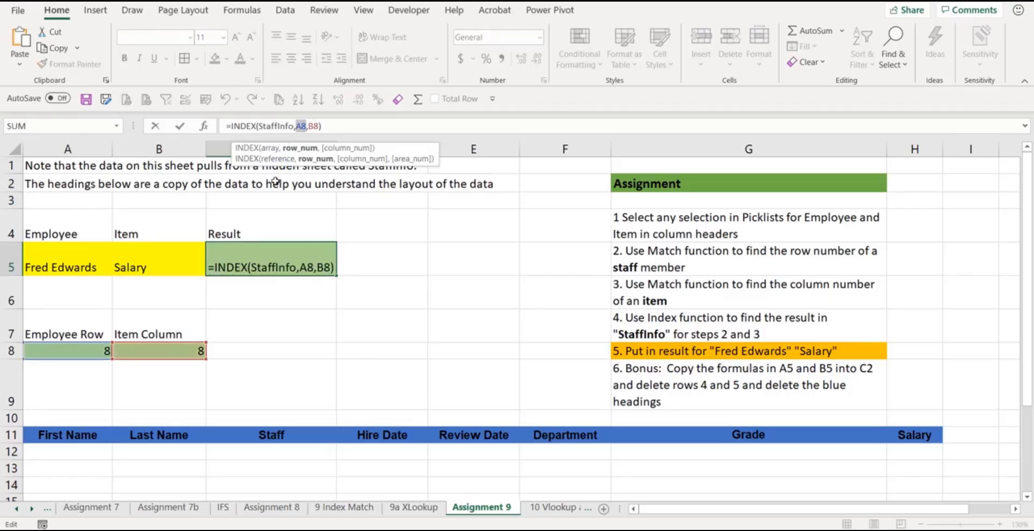
pyautogui.hotkey('ctrl', 'v')
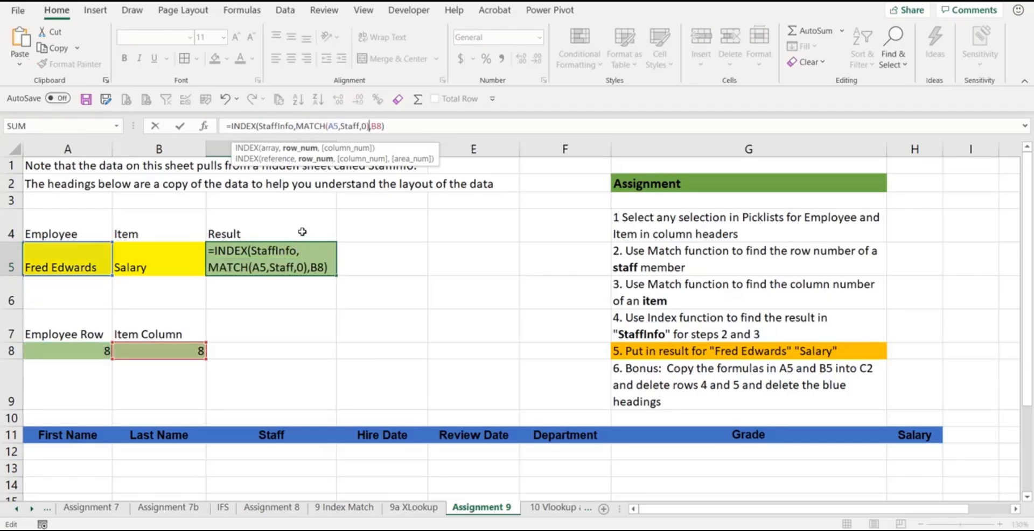
pyautogui.press('Return')
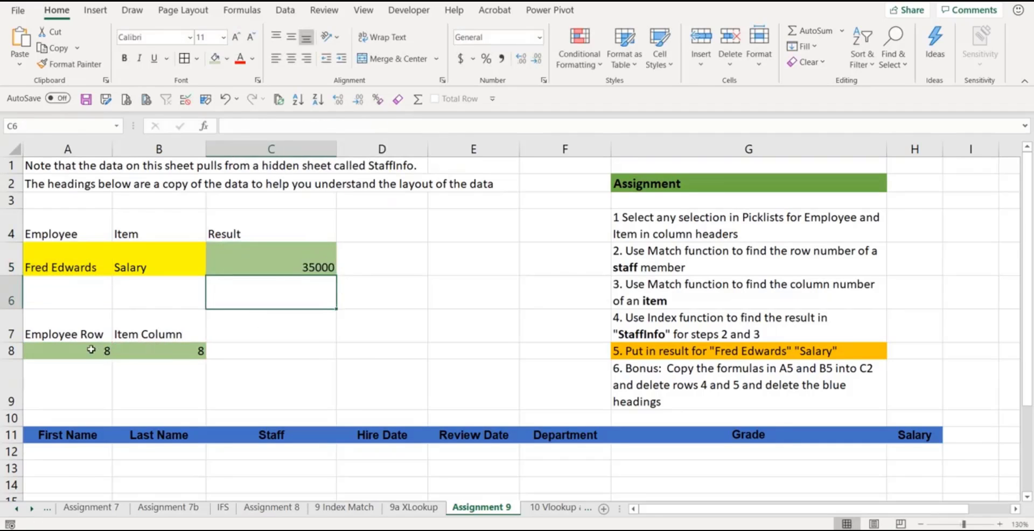
# - Clear the employee row formula from A8
pyautogui.click(83, 349)
pyautogui.press('Delete')
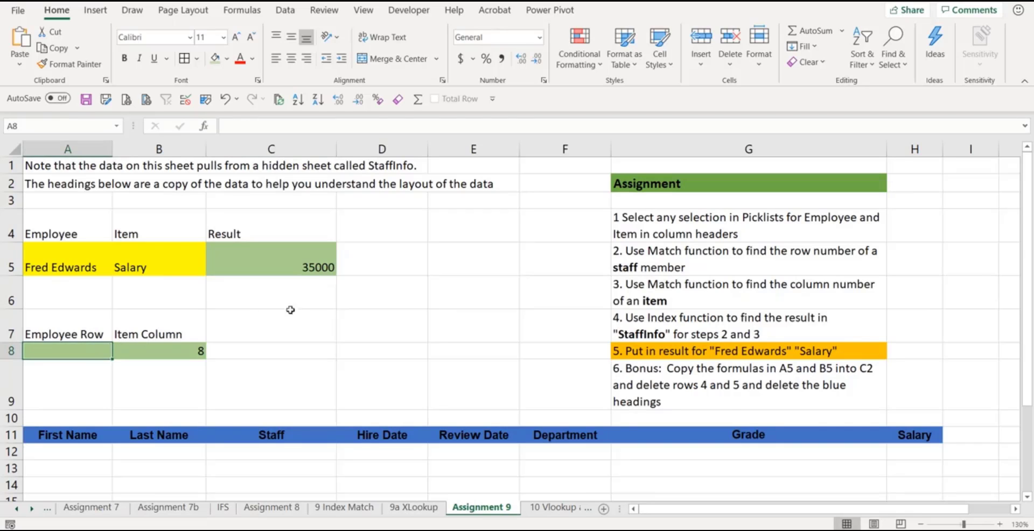
pyautogui.click(313, 319)
# - Copy MATCH(B5,Item,0) from B8 and substitute it for the B8 reference in C5's INDEX formula
pyautogui.click(177, 351)
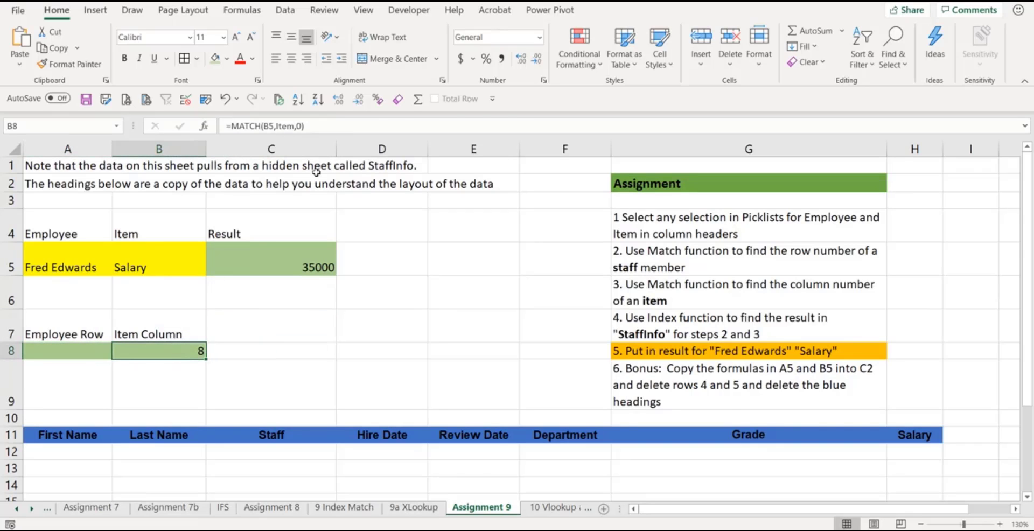
pyautogui.moveTo(313, 125); pyautogui.dragTo(233, 129)
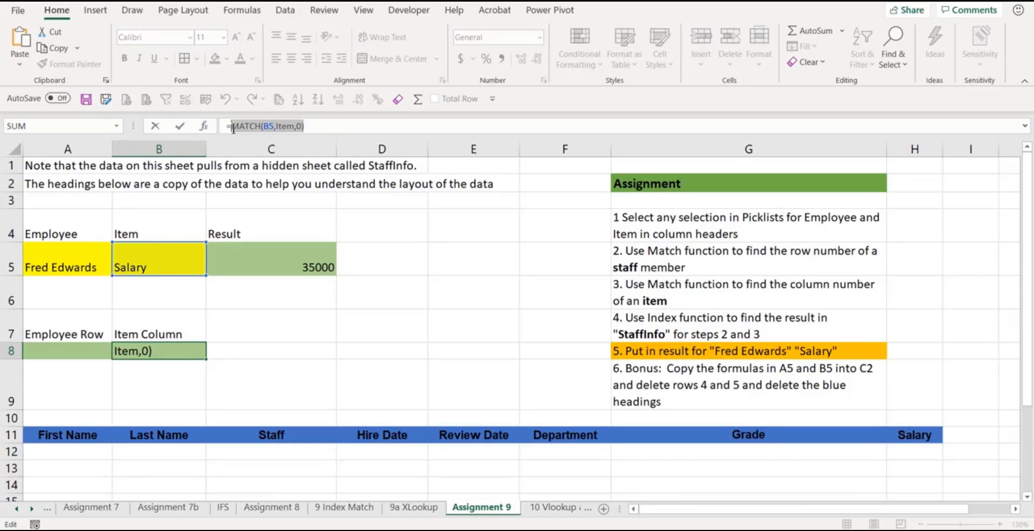
pyautogui.hotkey('ctrl', 'c')
pyautogui.press('Escape')
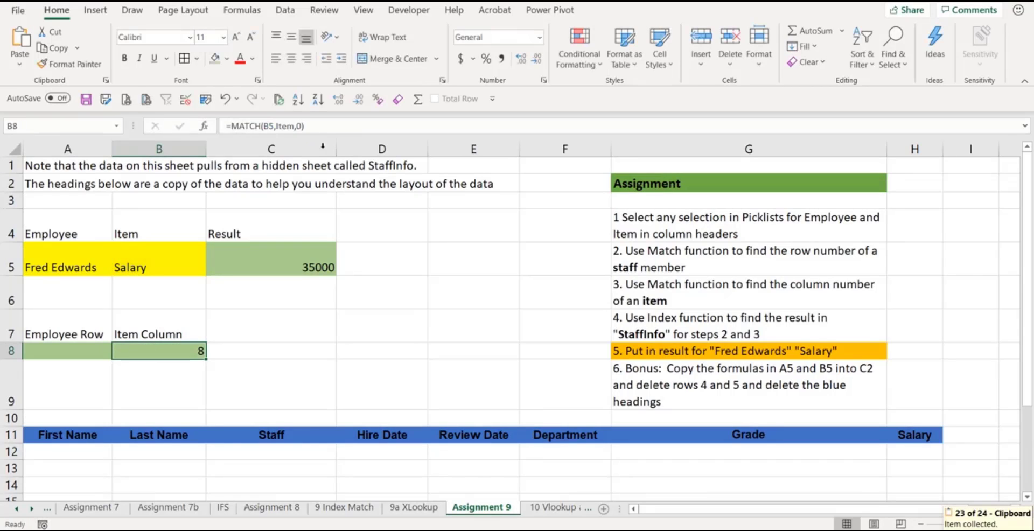
pyautogui.click(305, 259)
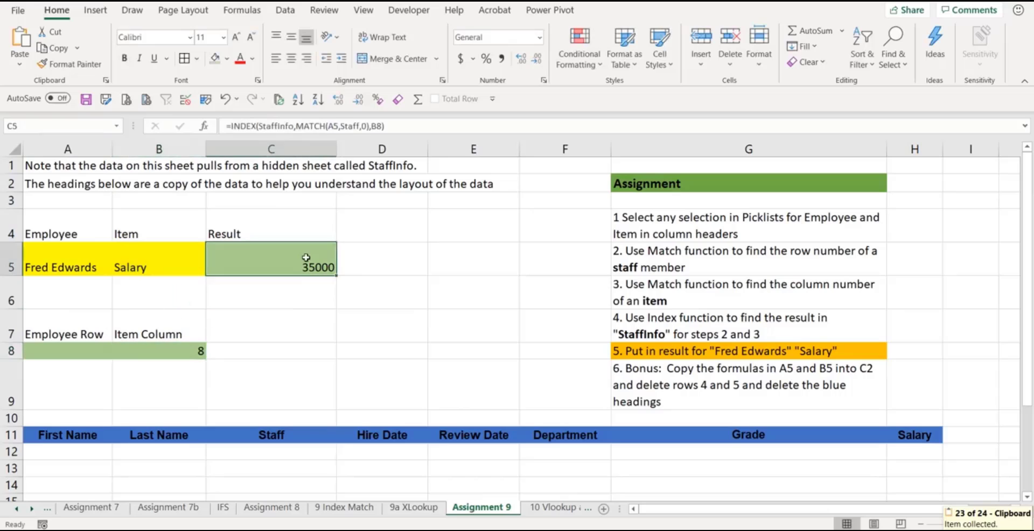
pyautogui.click(377, 126)
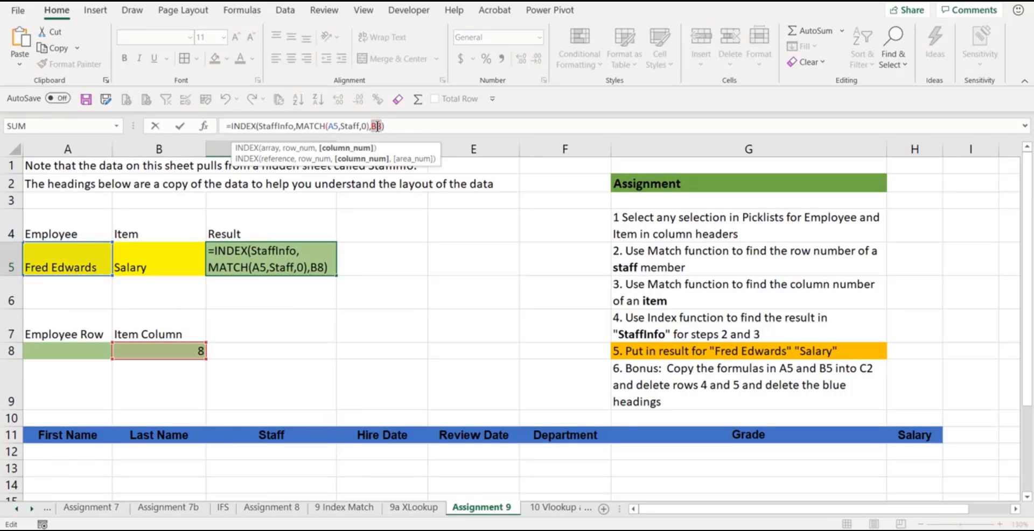
pyautogui.hotkey('ctrl', 'v')
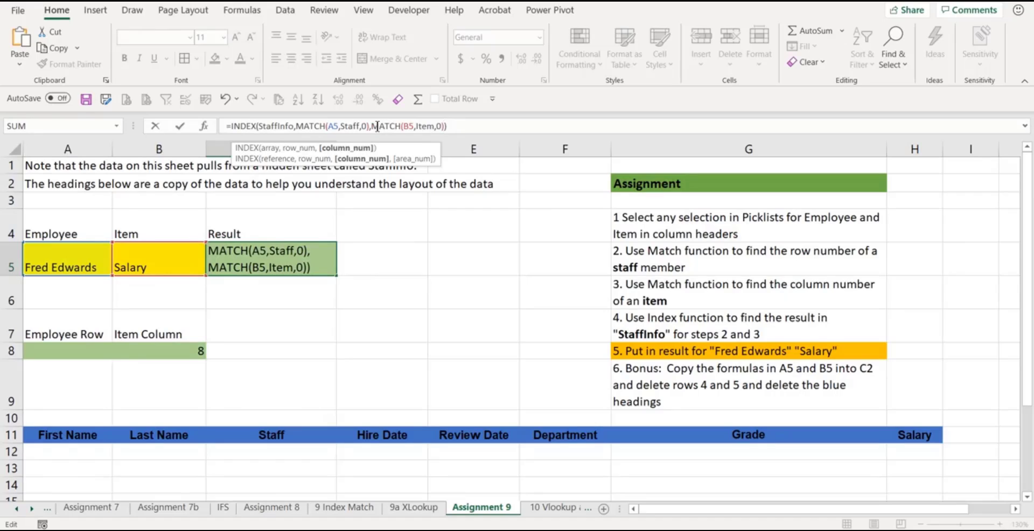
pyautogui.press('Return')
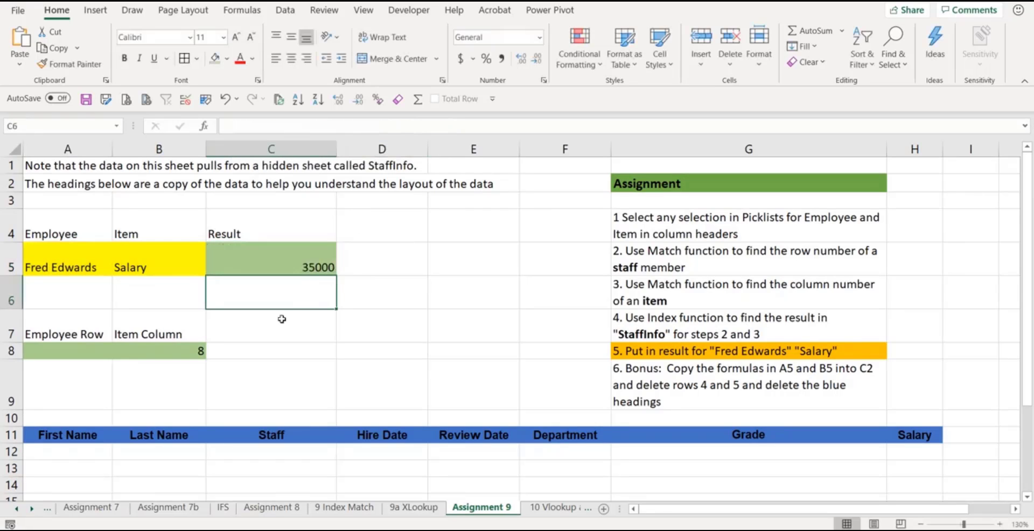
# - Delete the item column formula in B8 and clear all contents and formatting from the helper range A7:B8
pyautogui.click(183, 349)
pyautogui.press('Delete')
pyautogui.click(293, 347)
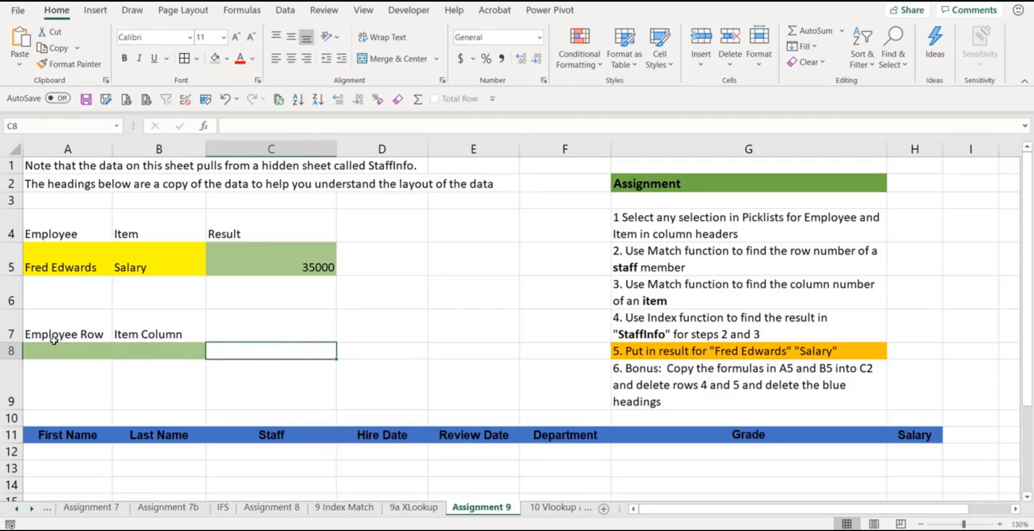
pyautogui.moveTo(54, 330); pyautogui.dragTo(162, 347)
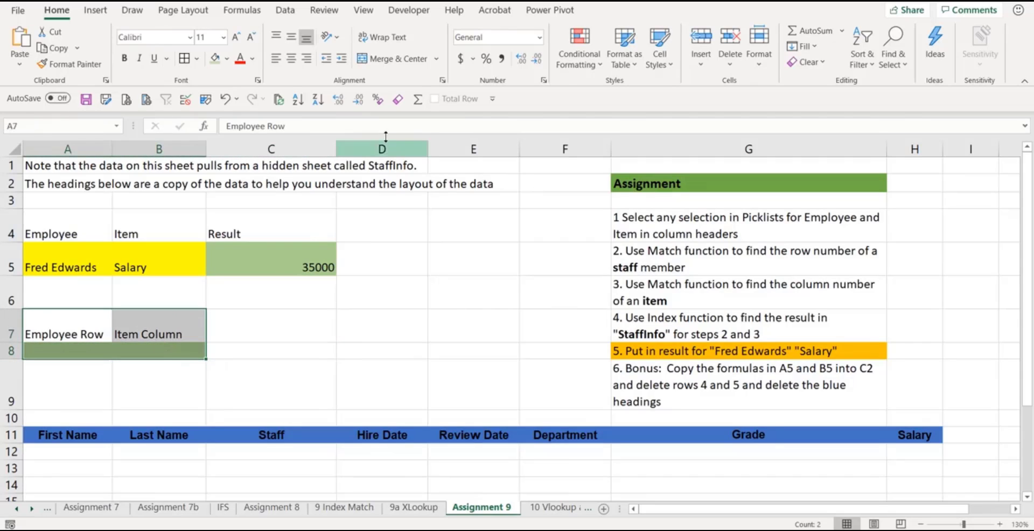
pyautogui.click(393, 99)
pyautogui.moveTo(326, 317); pyautogui.dragTo(309, 268)
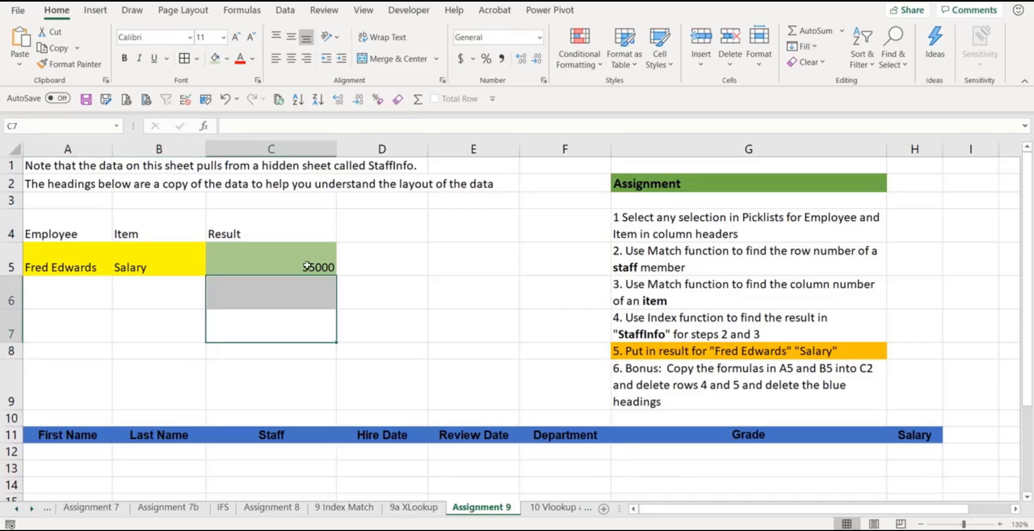
pyautogui.click(310, 268)
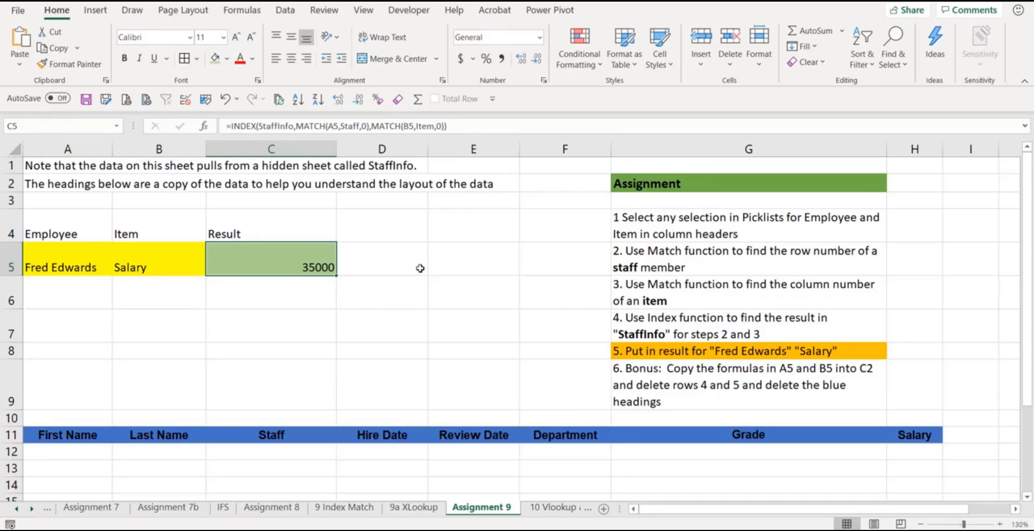
# - Test the nested formula by choosing the next listed employee in A5 and Department as the item in B5
pyautogui.click(95, 266)
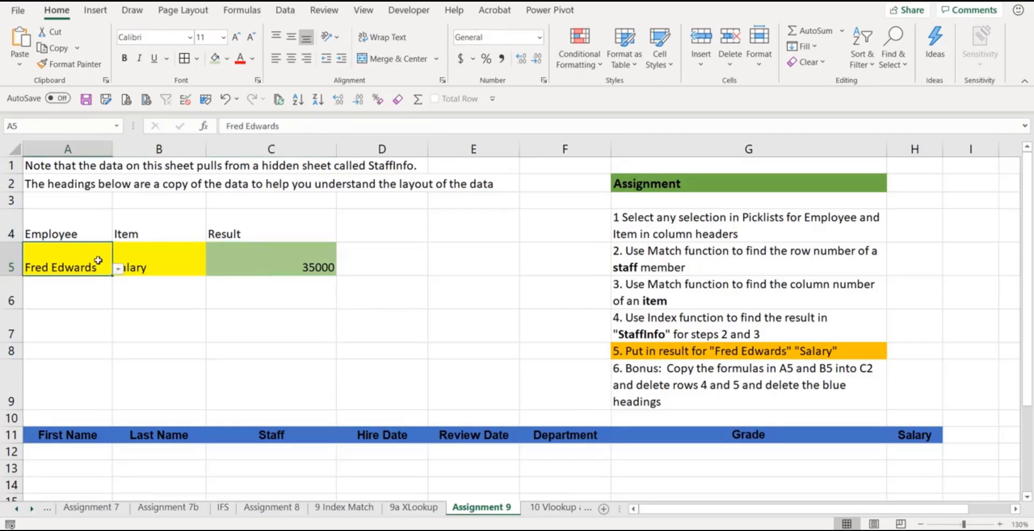
pyautogui.click(118, 269)
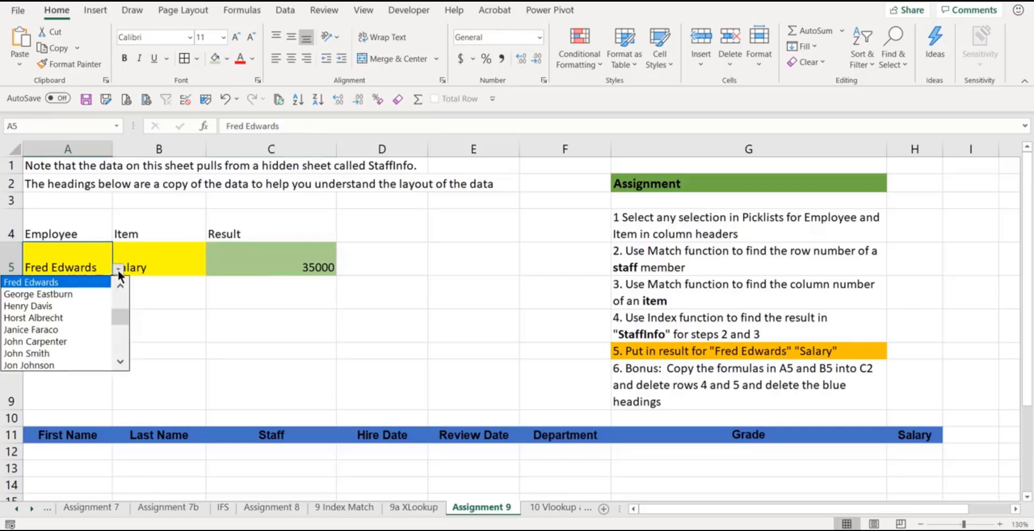
pyautogui.click(81, 294)
pyautogui.click(156, 264)
pyautogui.click(212, 269)
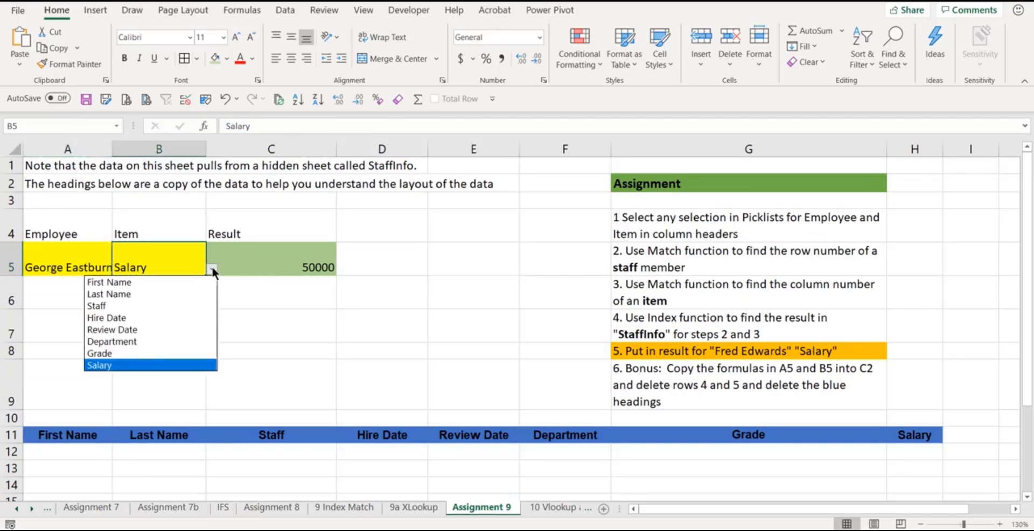
pyautogui.click(141, 343)
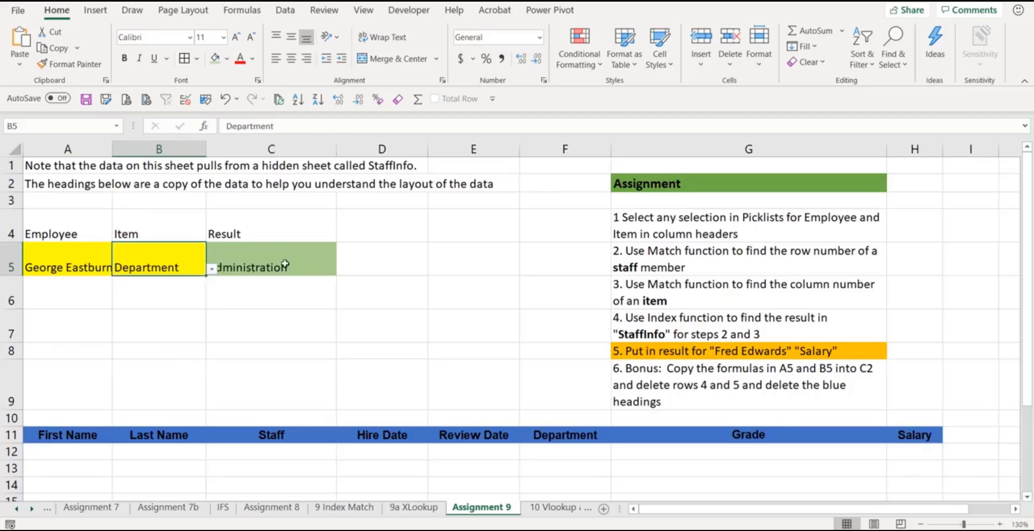